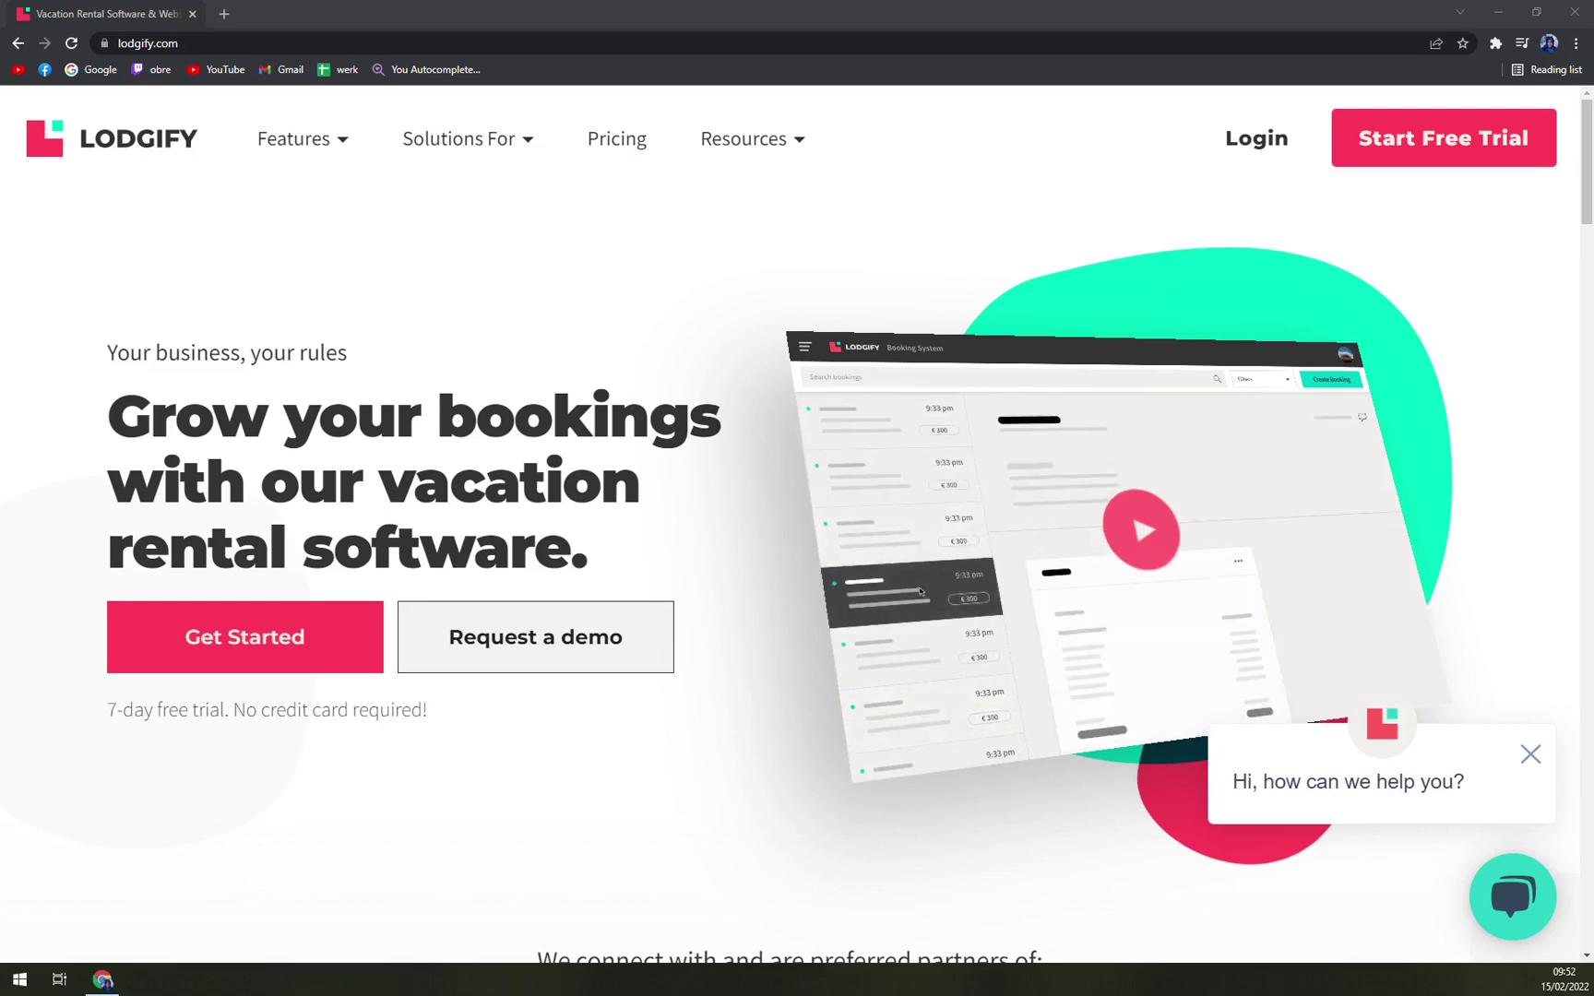
# Scroll through the Lodgify homepage and return to the header at the top.
pyautogui.scroll(-5, 828, 452)
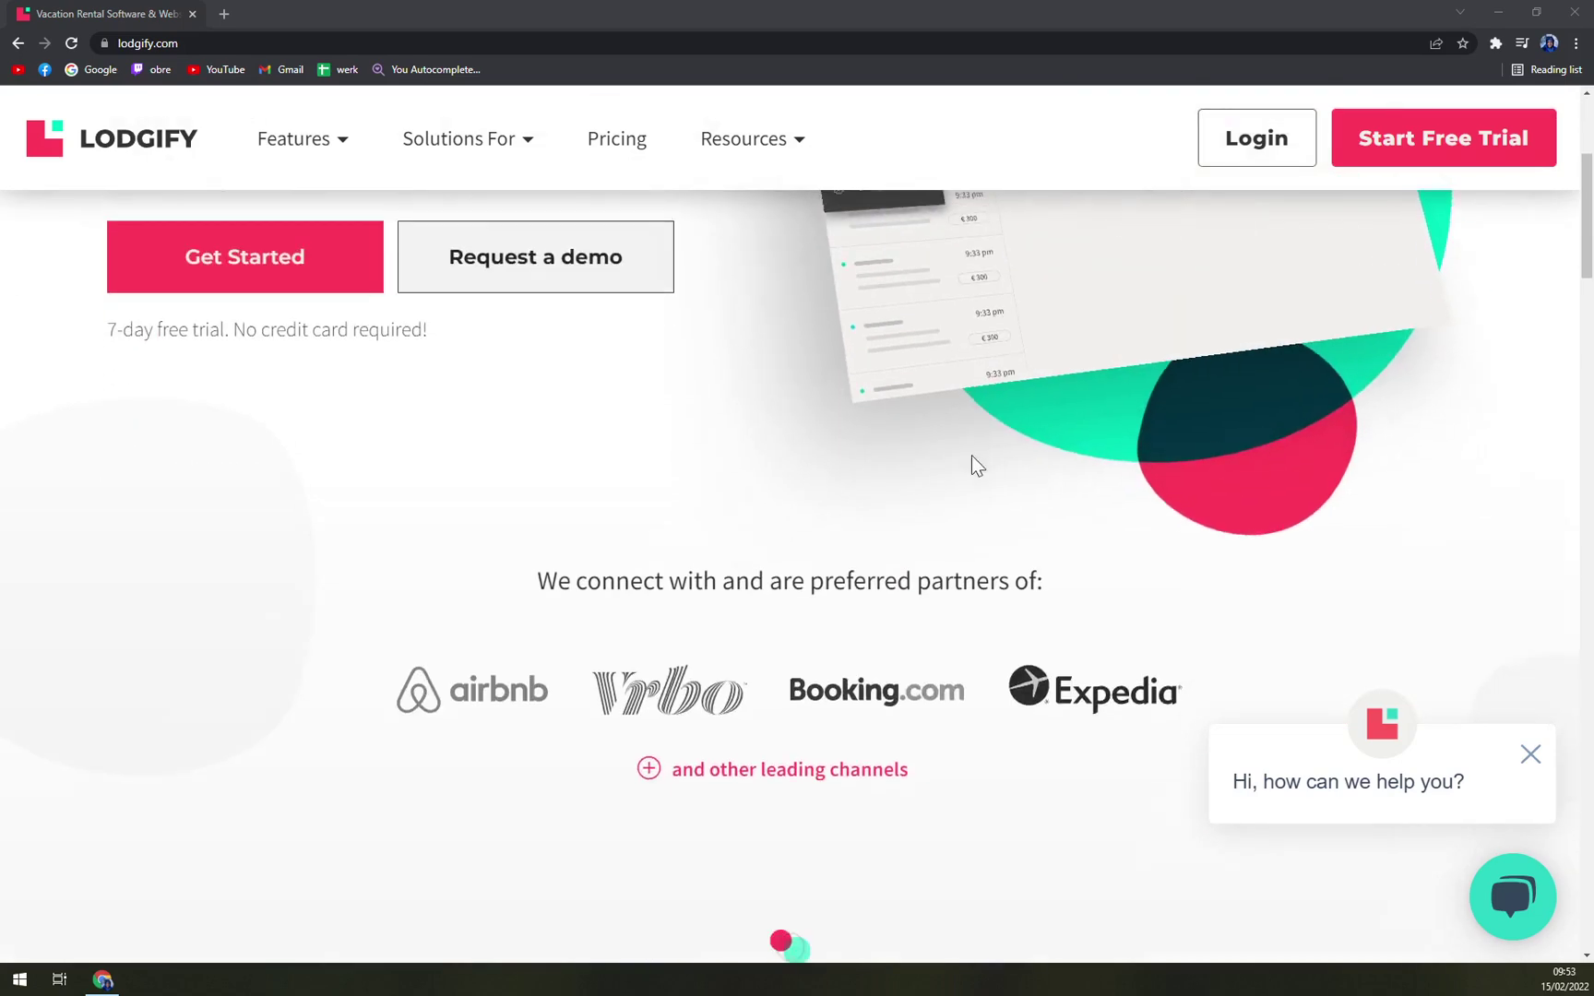
pyautogui.scroll(-1, 797, 553)
pyautogui.scroll(-3, 965, 449)
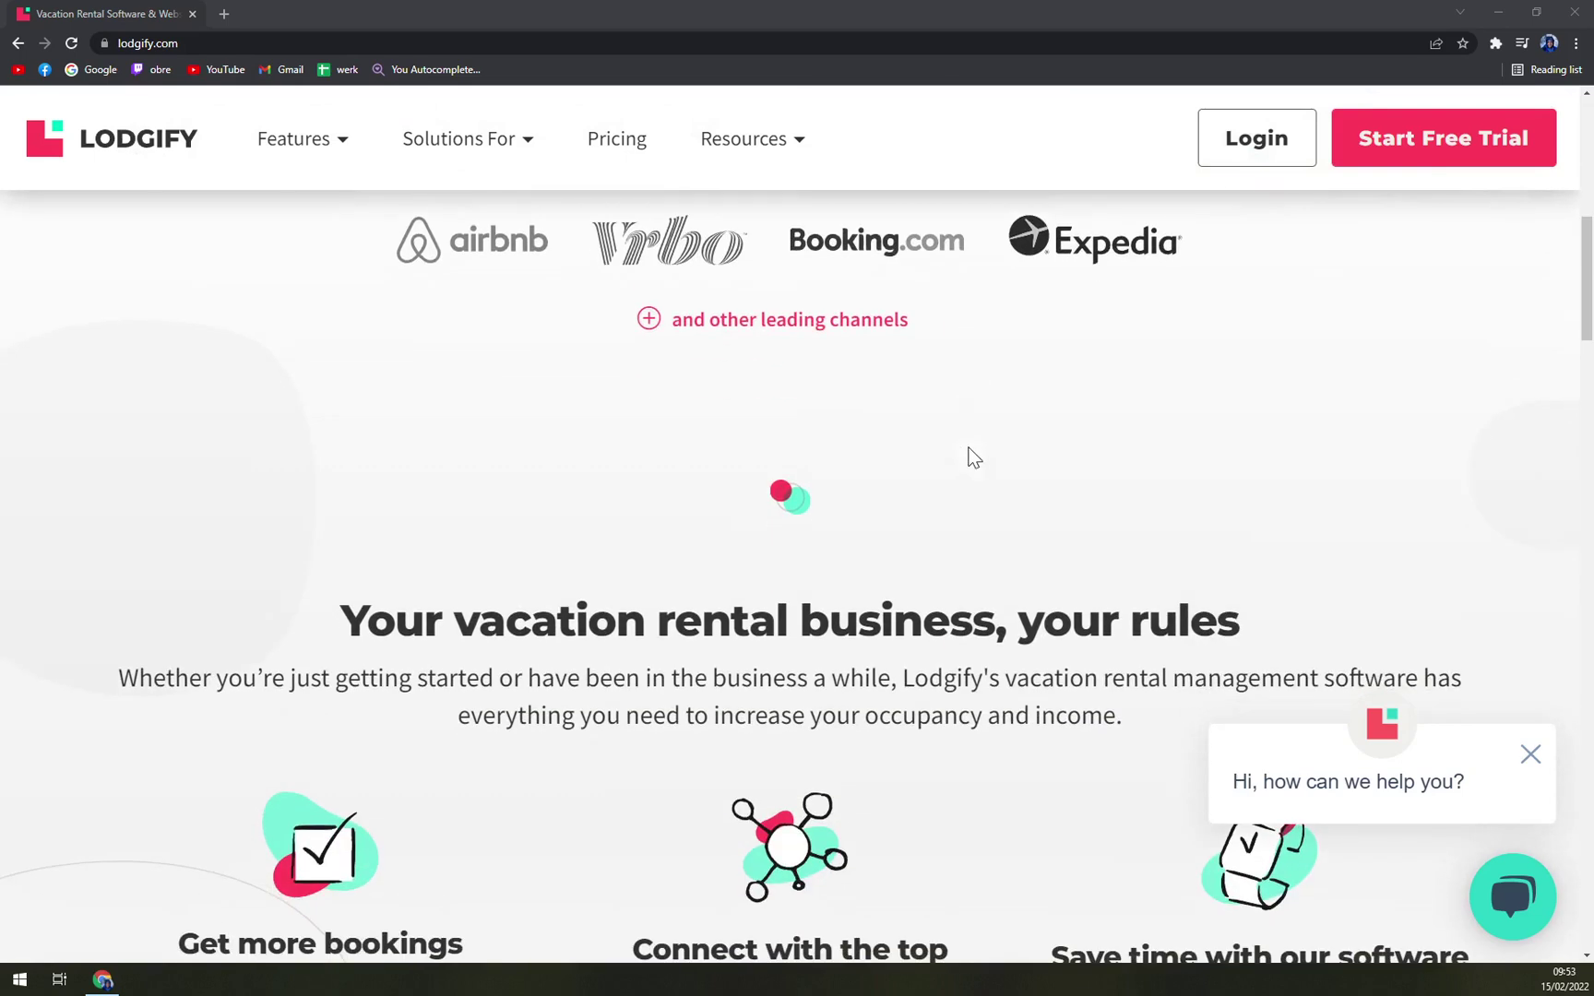
pyautogui.scroll(-4, 915, 443)
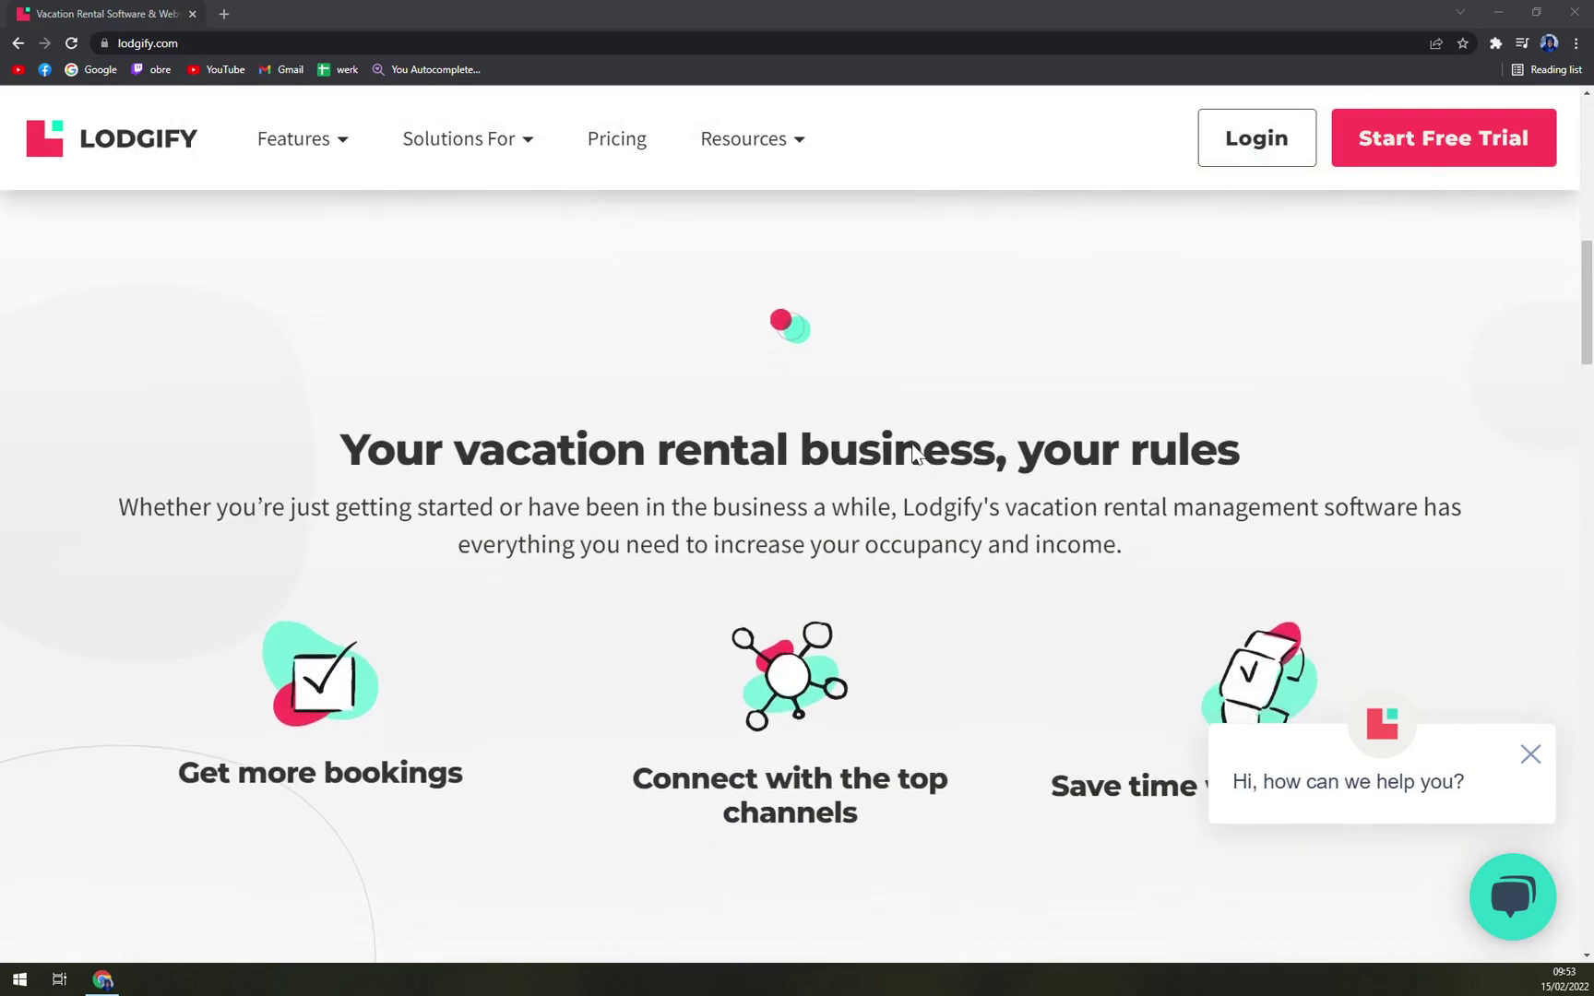
pyautogui.scroll(-1, 917, 447)
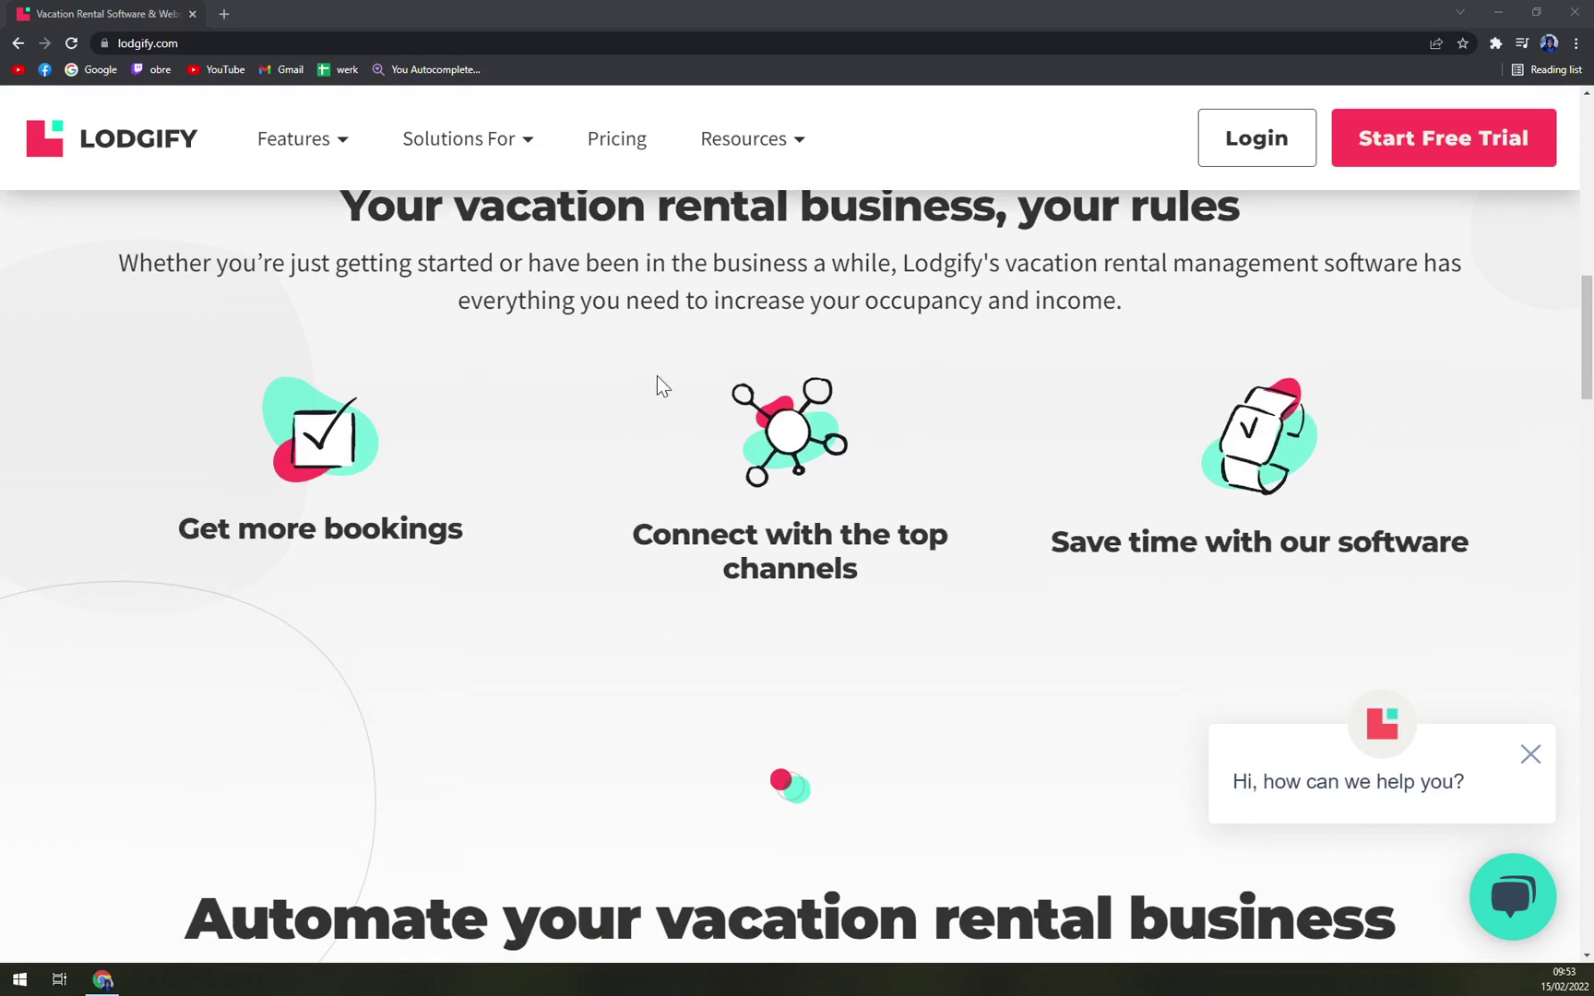
pyautogui.scroll(-2, 661, 381)
pyautogui.scroll(-1, 901, 443)
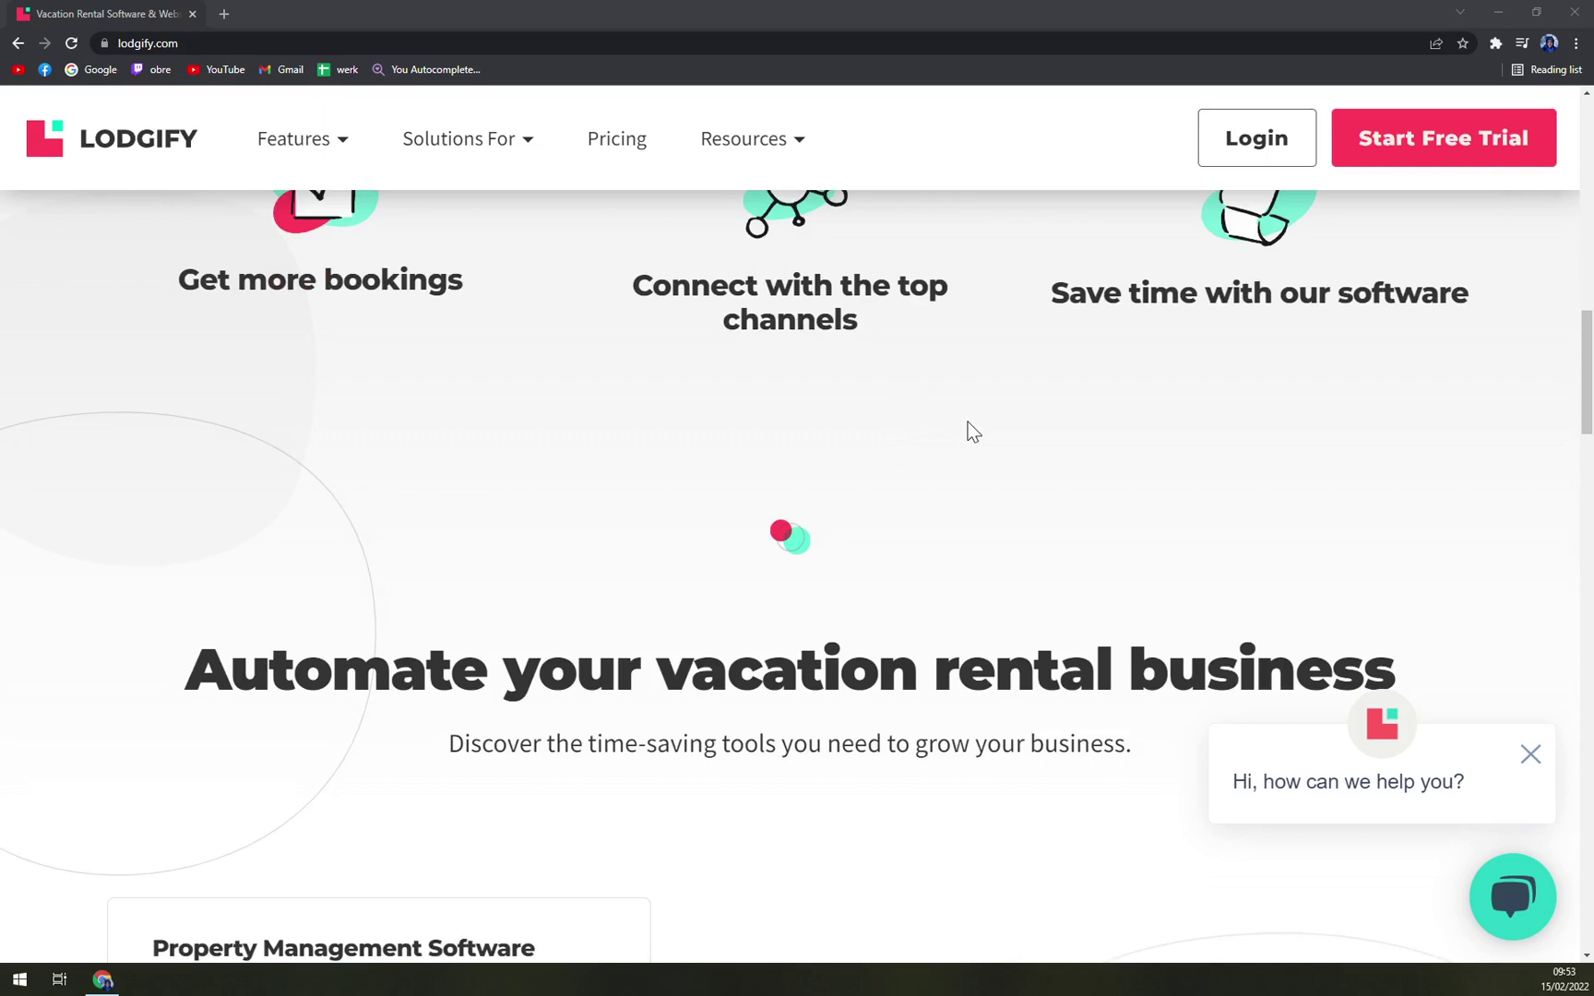
pyautogui.scroll(-2, 968, 424)
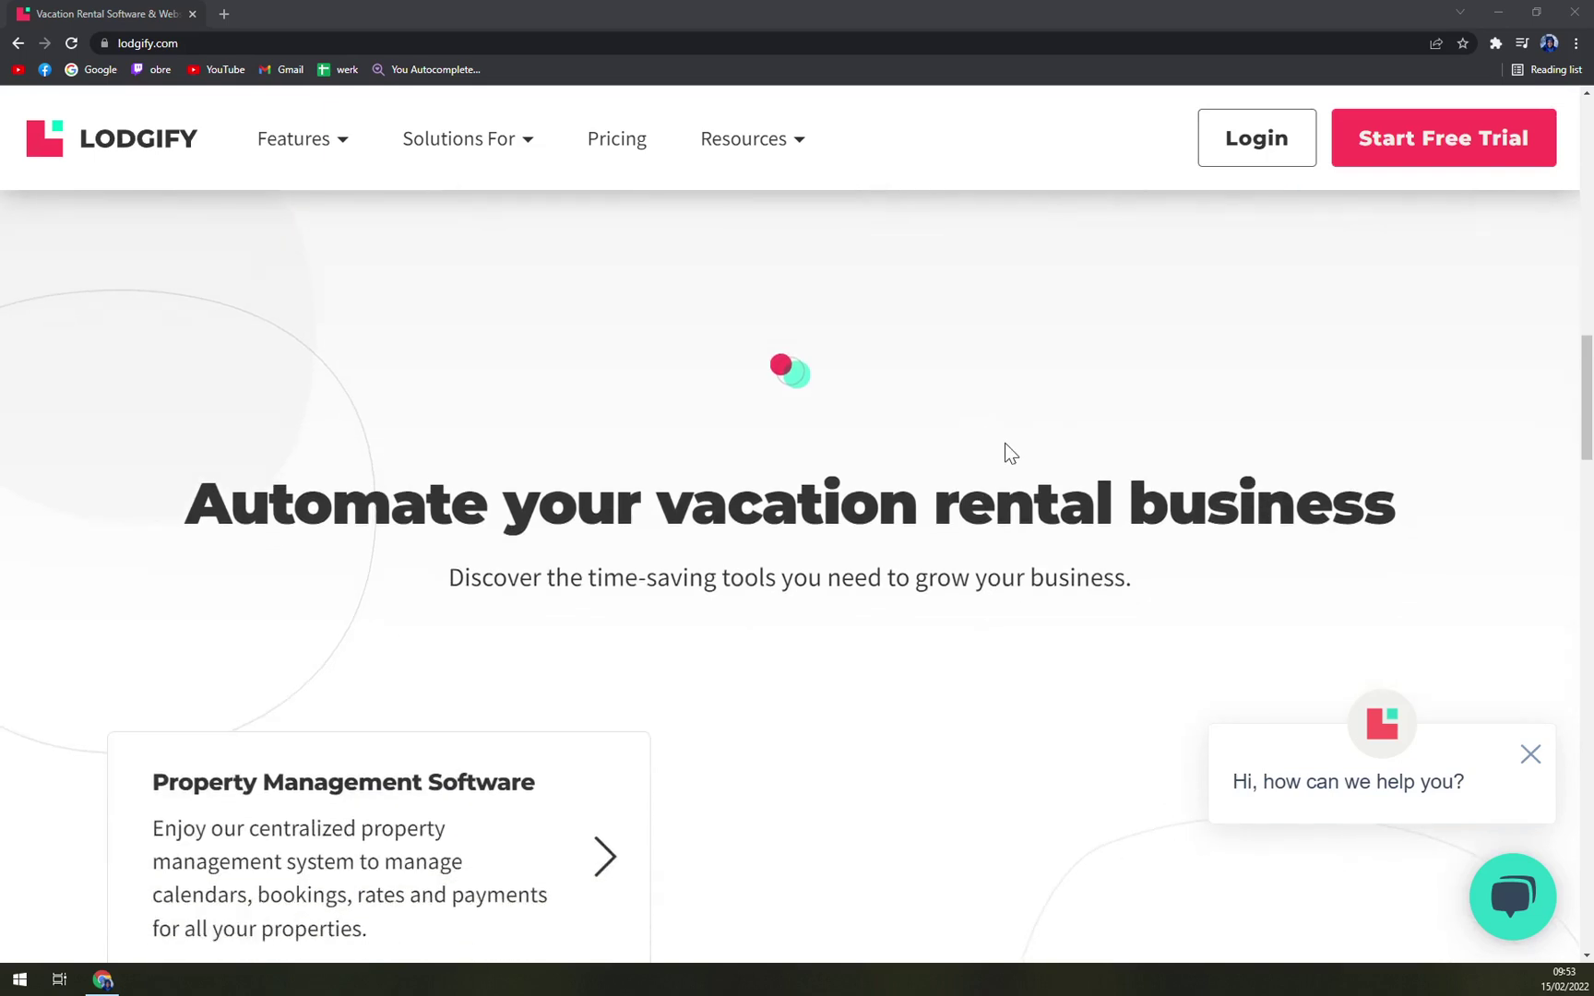
pyautogui.scroll(-1, 1005, 444)
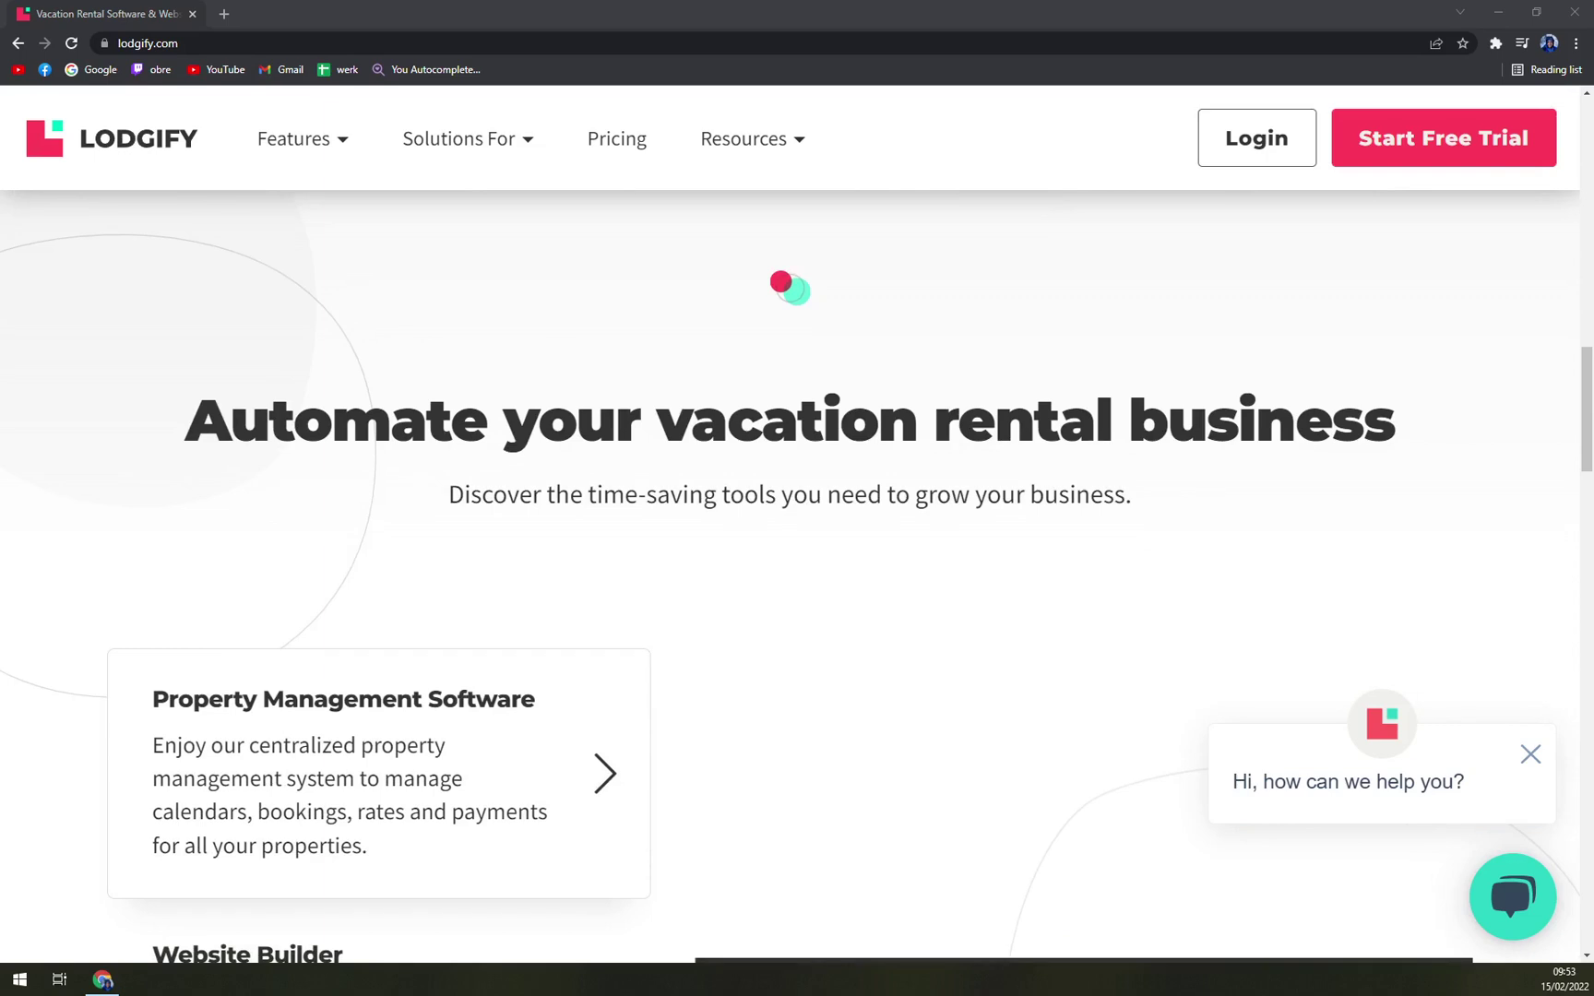
pyautogui.scroll(-1, 790, 577)
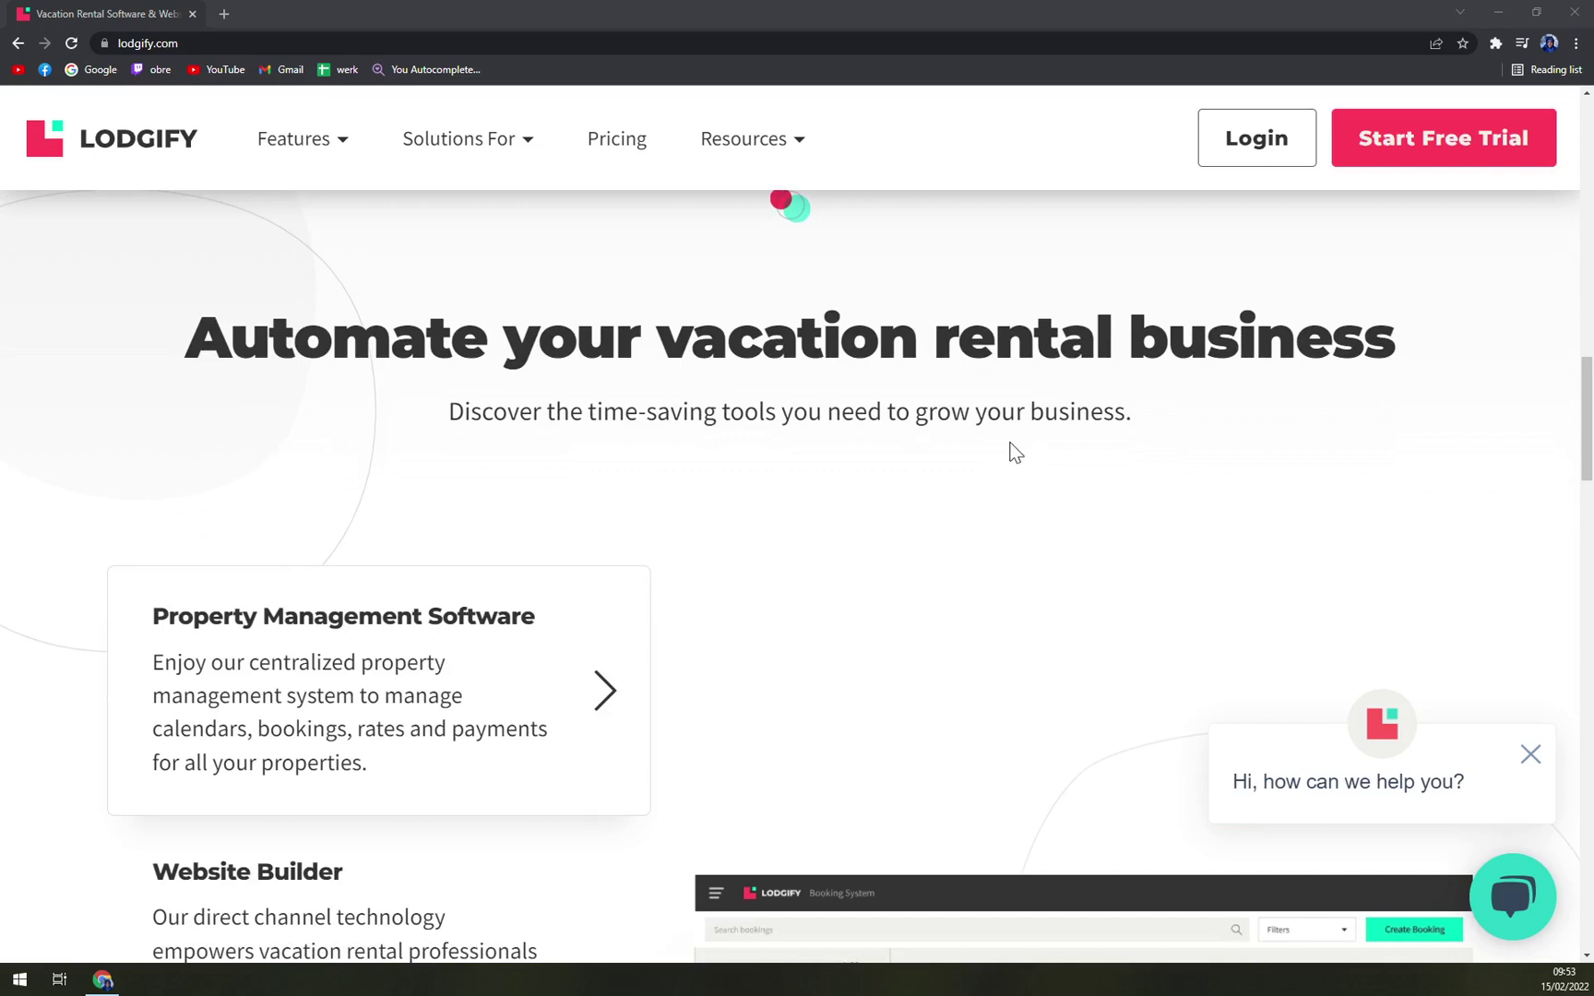
pyautogui.scroll(-5, 1010, 446)
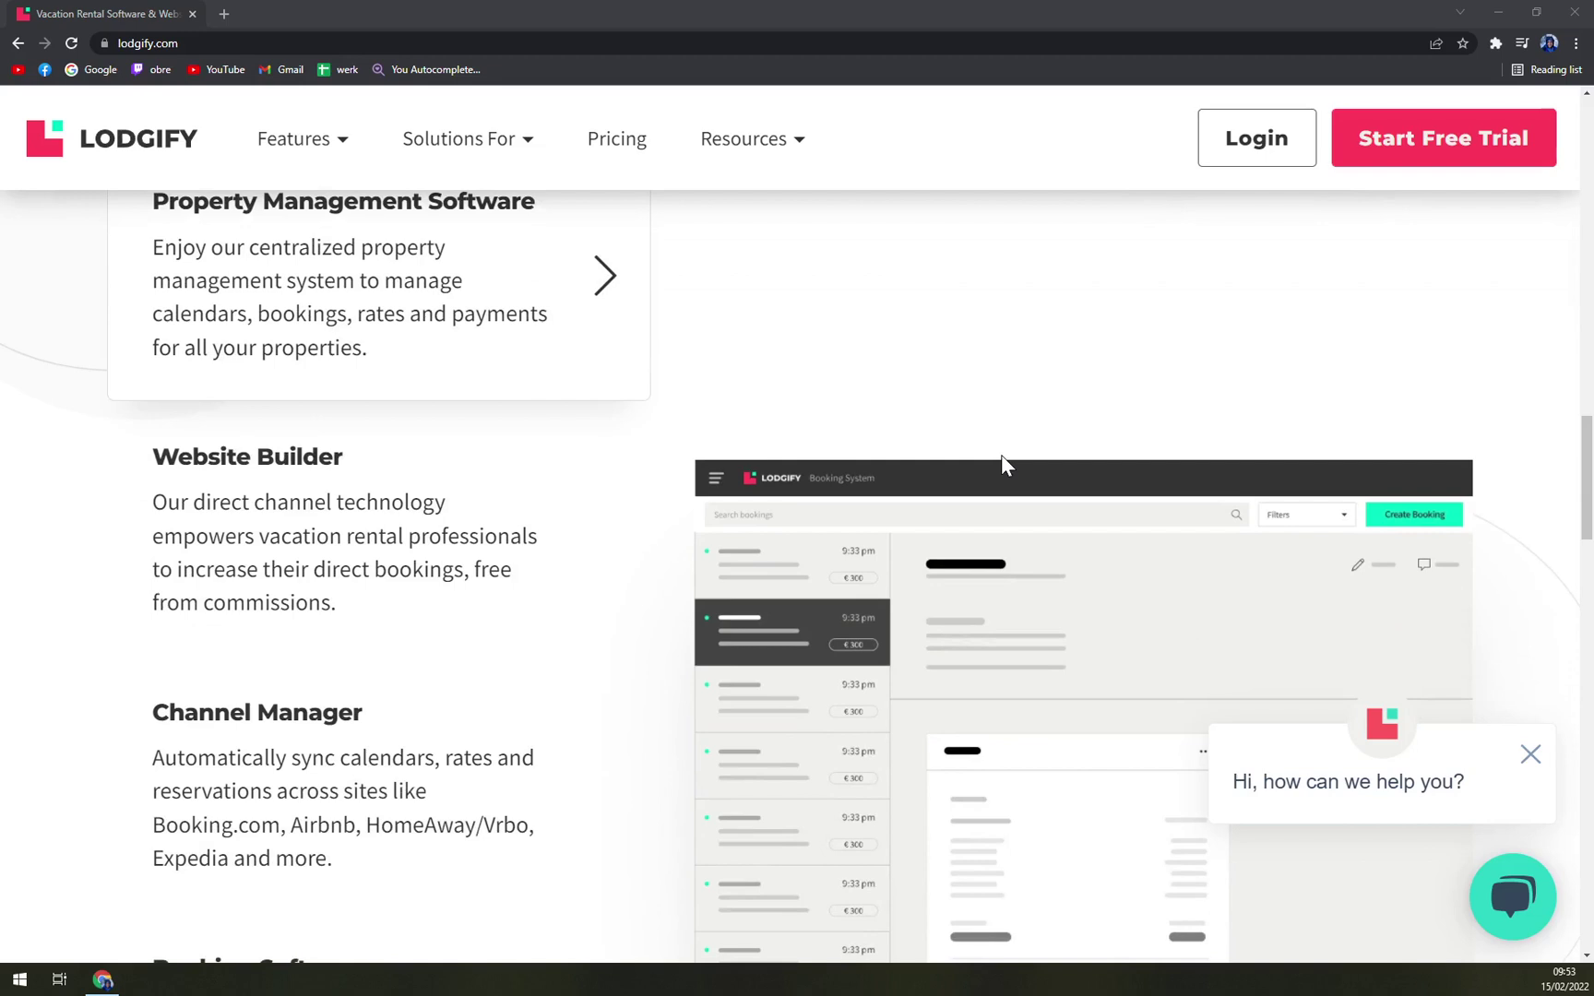
pyautogui.scroll(-1, 1012, 482)
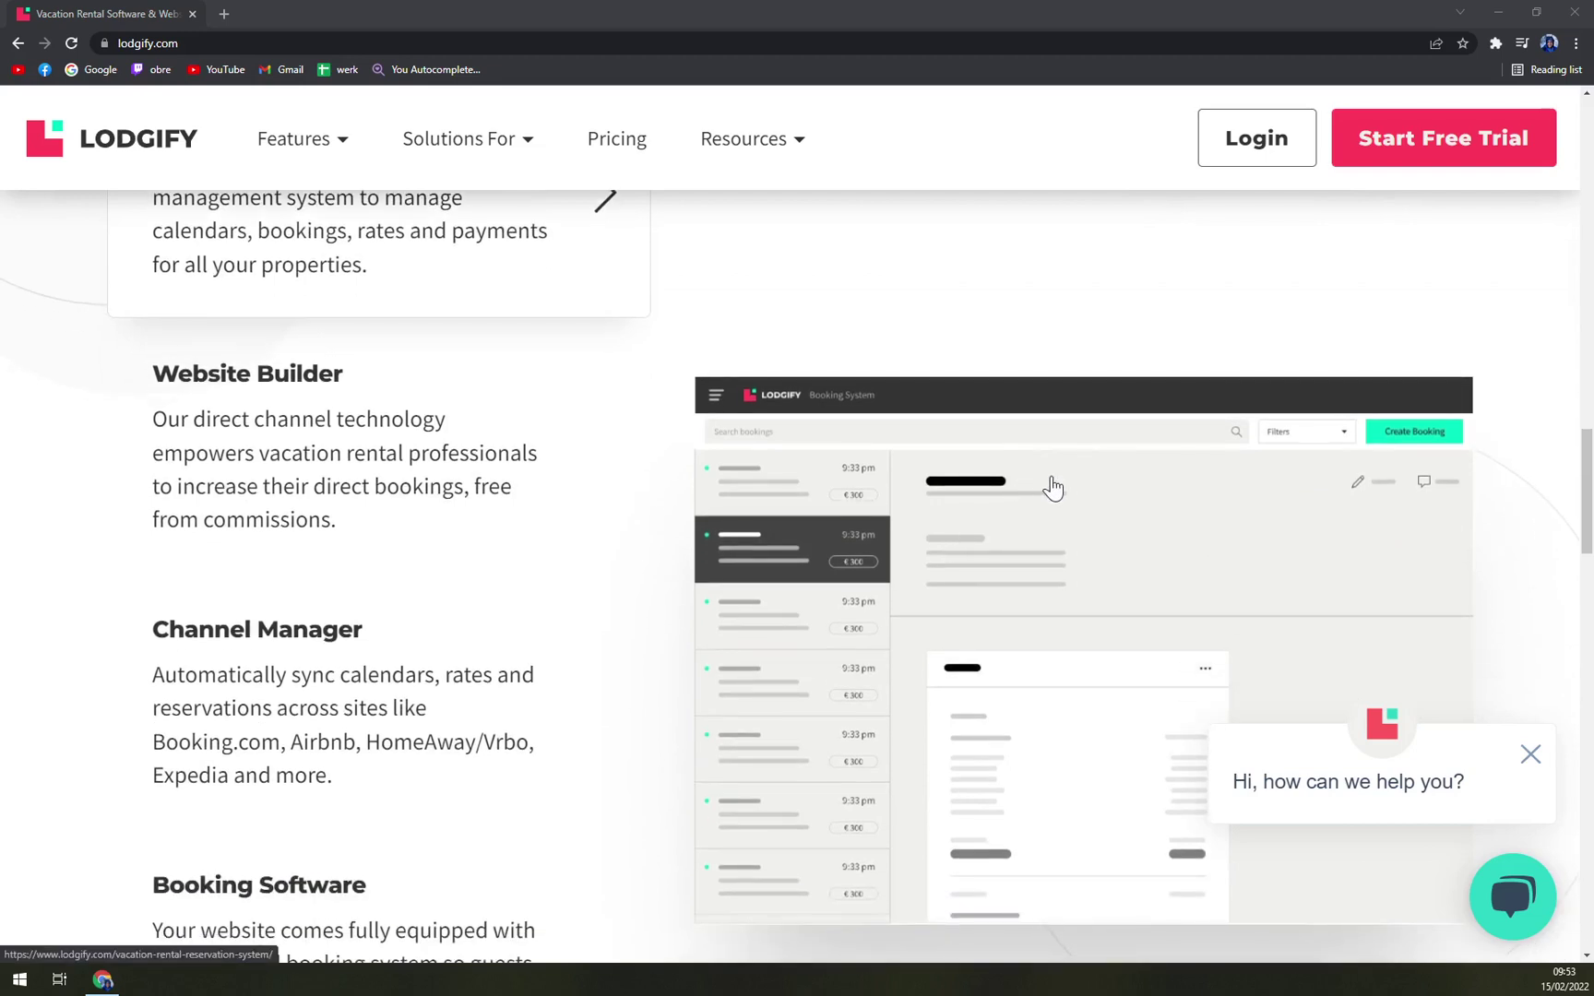
pyautogui.scroll(-1, 1060, 485)
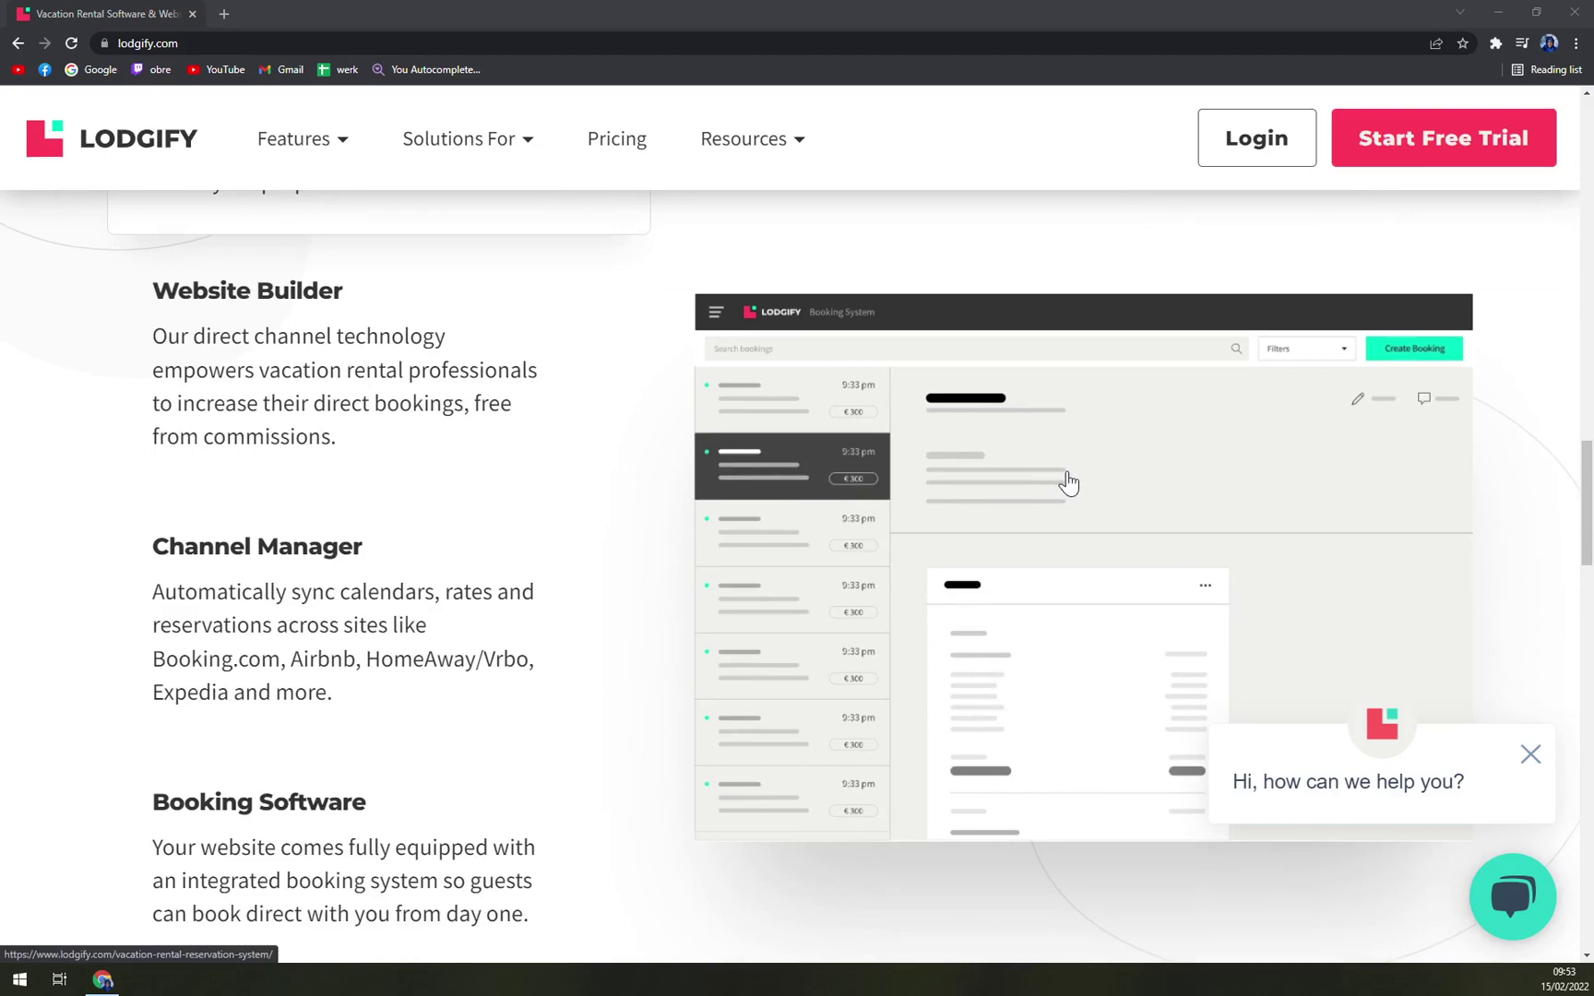
pyautogui.scroll(-2, 1067, 484)
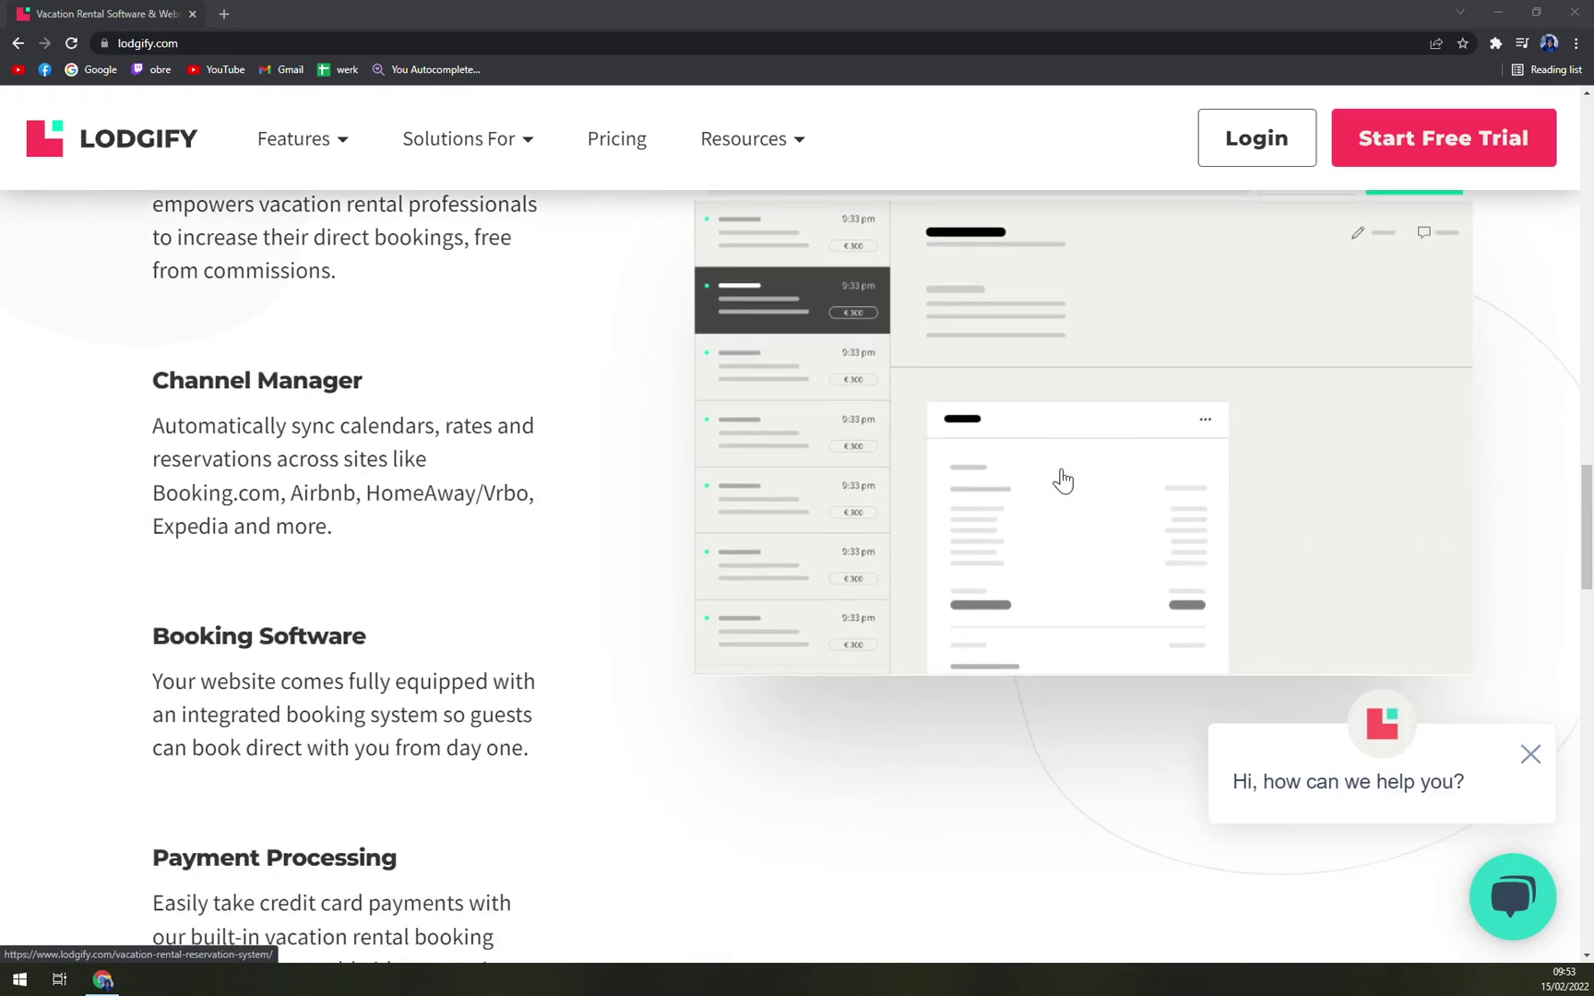
pyautogui.scroll(-3, 1160, 498)
pyautogui.scroll(4, 1145, 502)
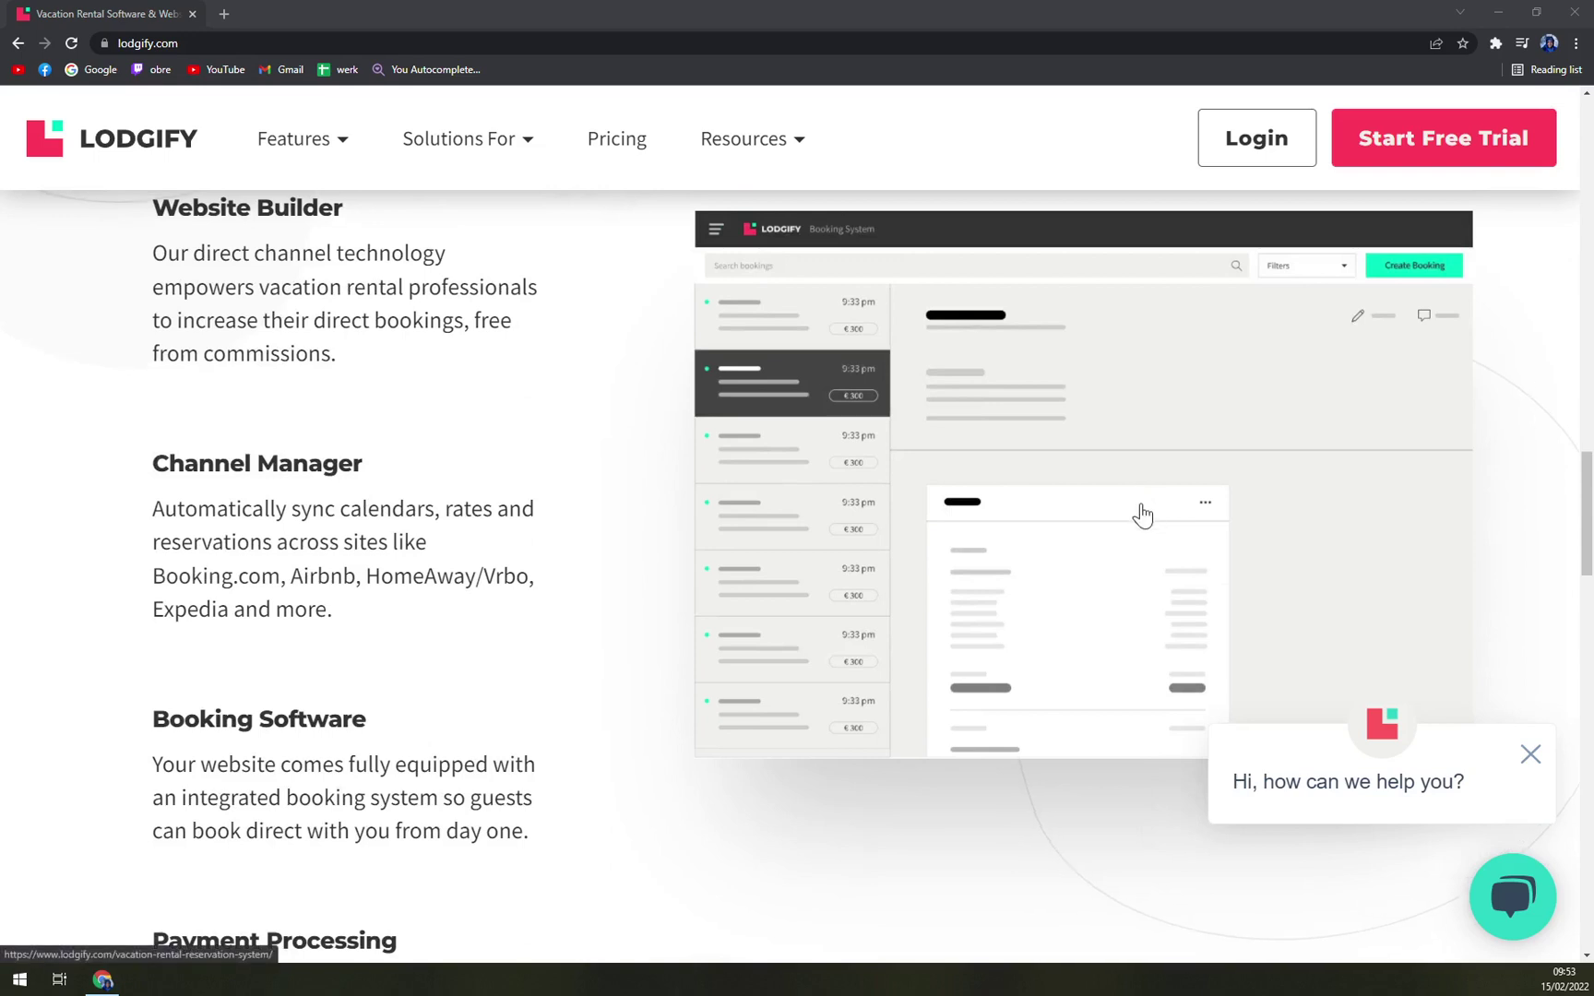
pyautogui.scroll(3, 1142, 517)
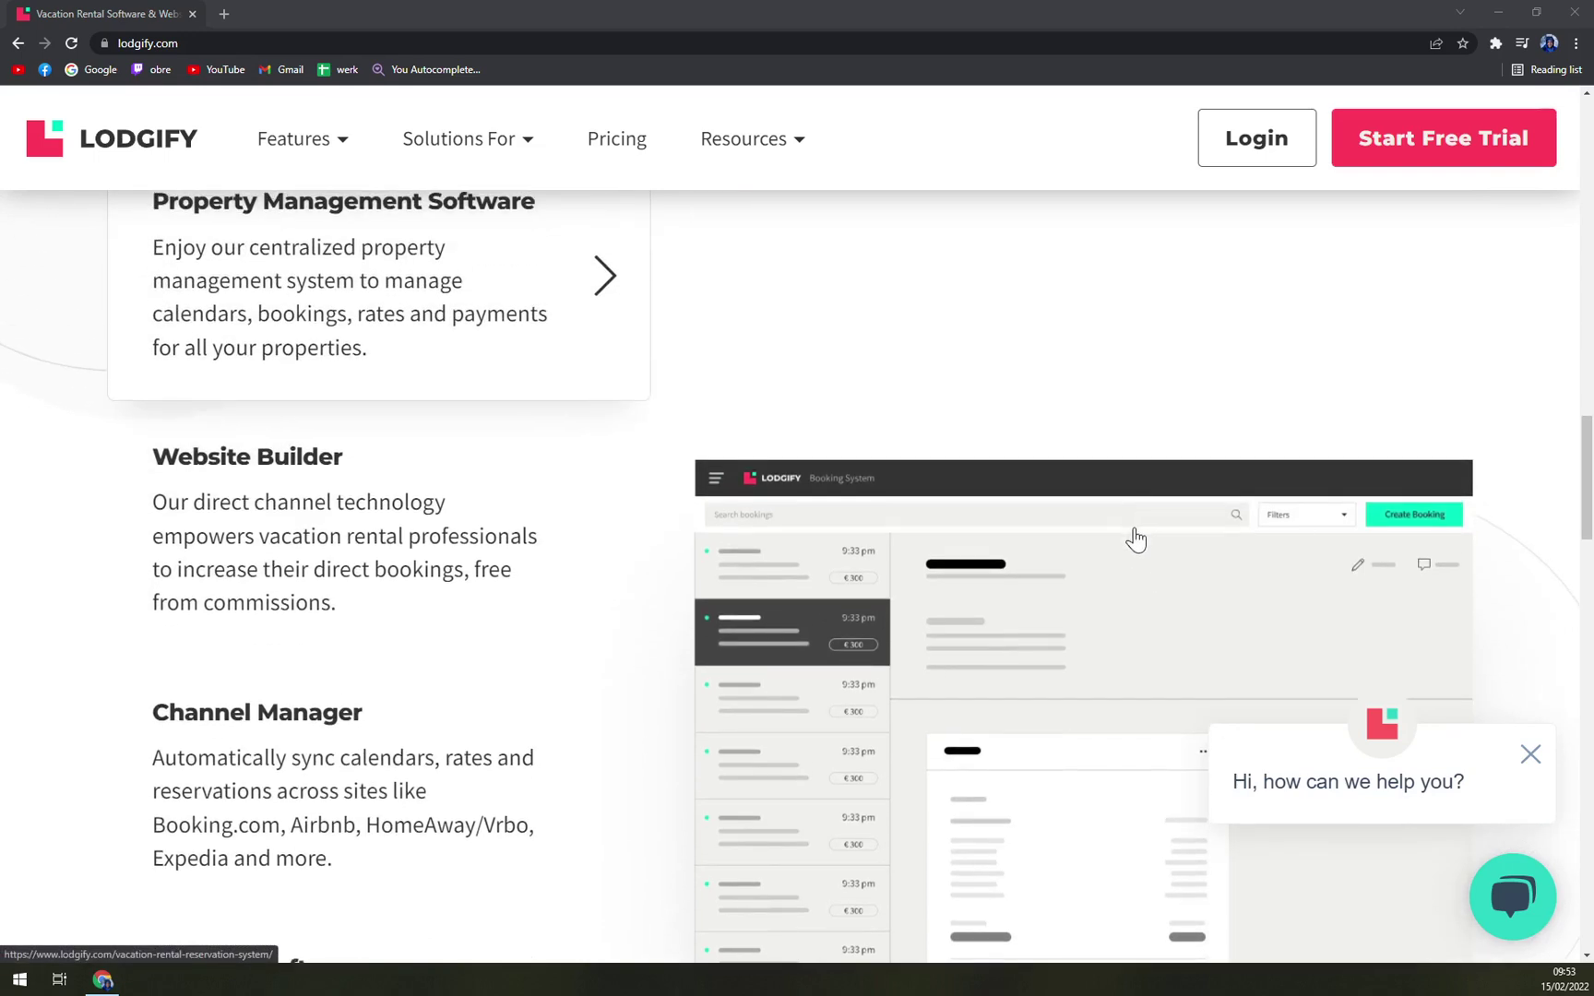
pyautogui.scroll(1, 1148, 537)
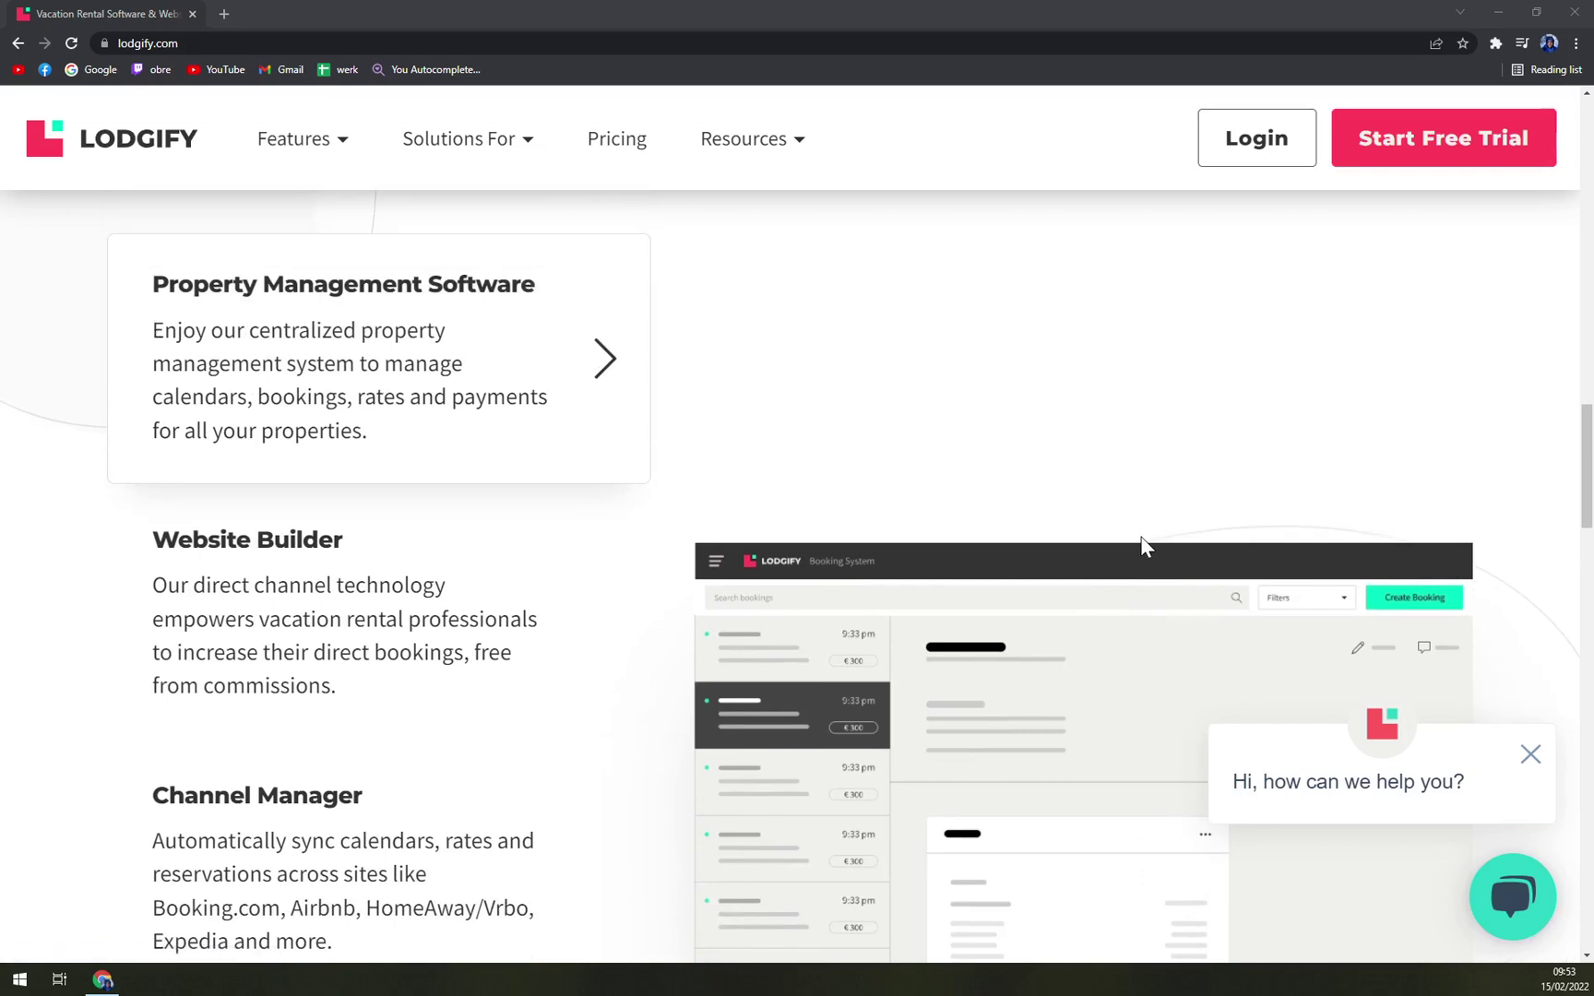
pyautogui.scroll(3, 1143, 539)
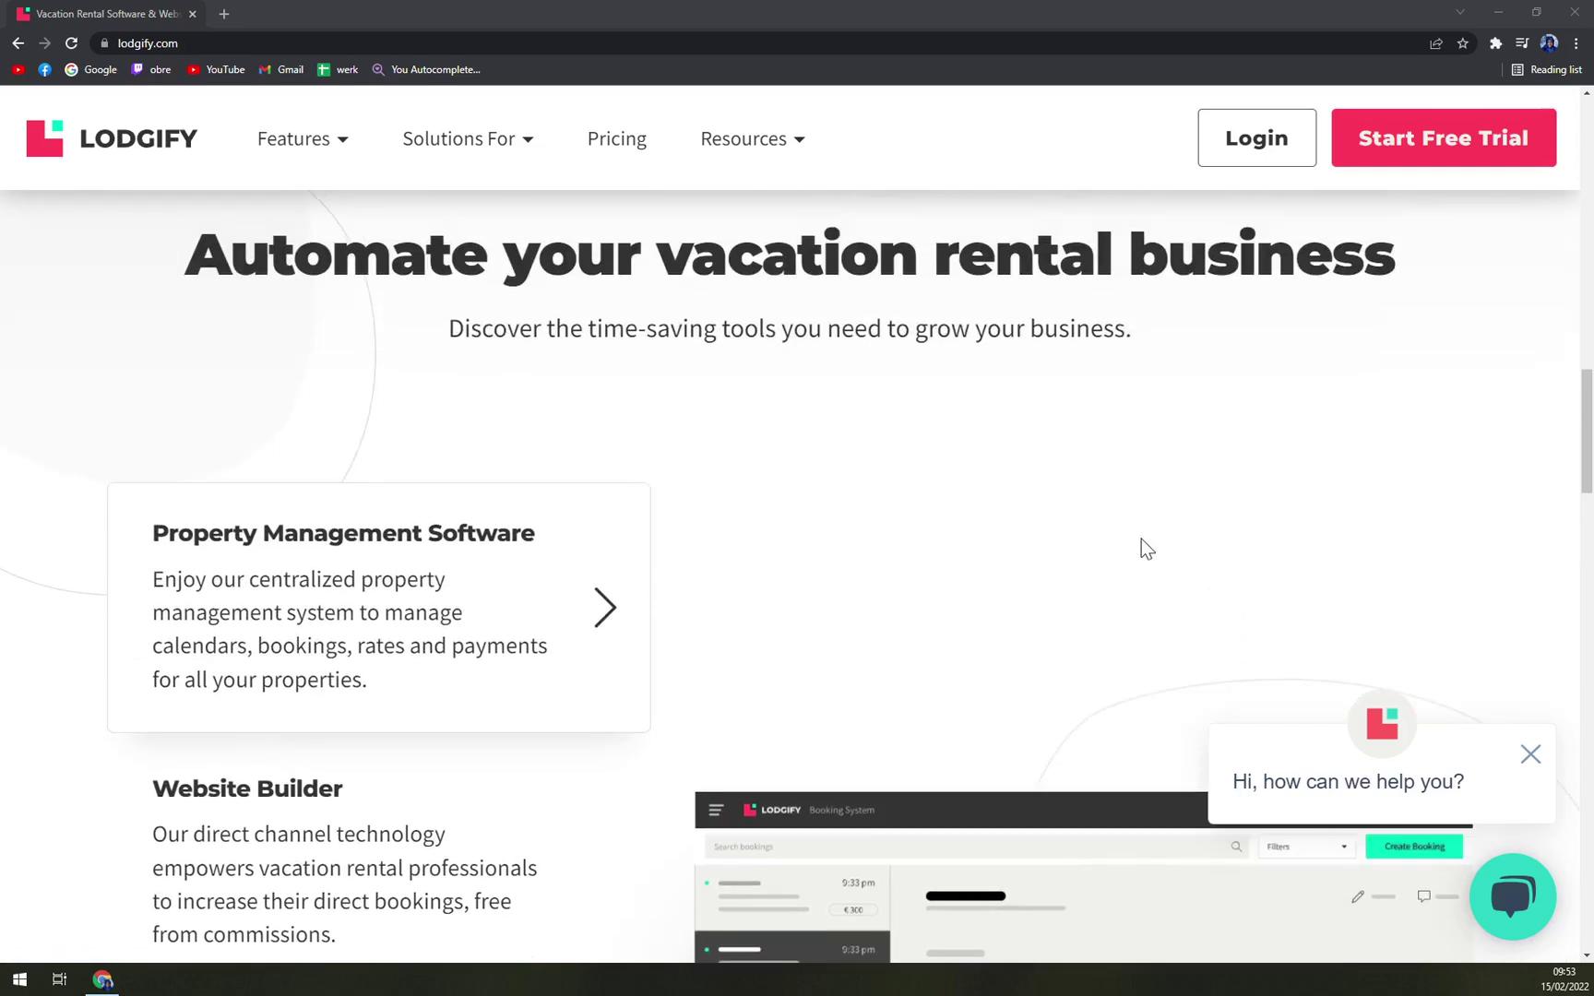
pyautogui.scroll(4, 1127, 541)
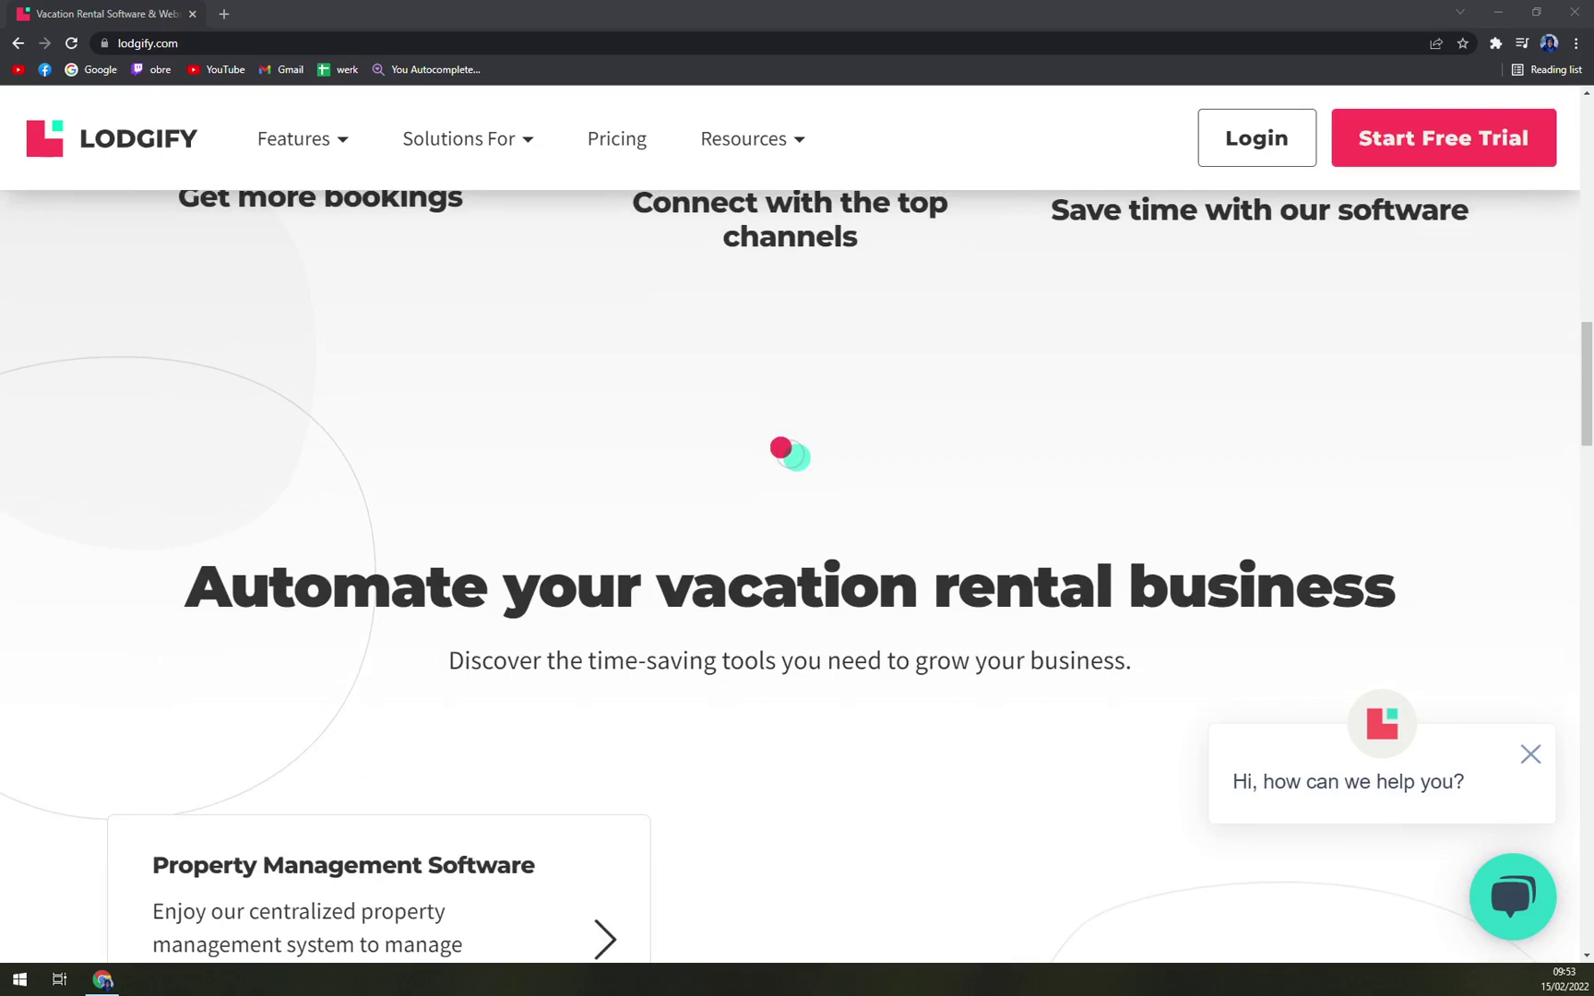
pyautogui.scroll(15, 1105, 562)
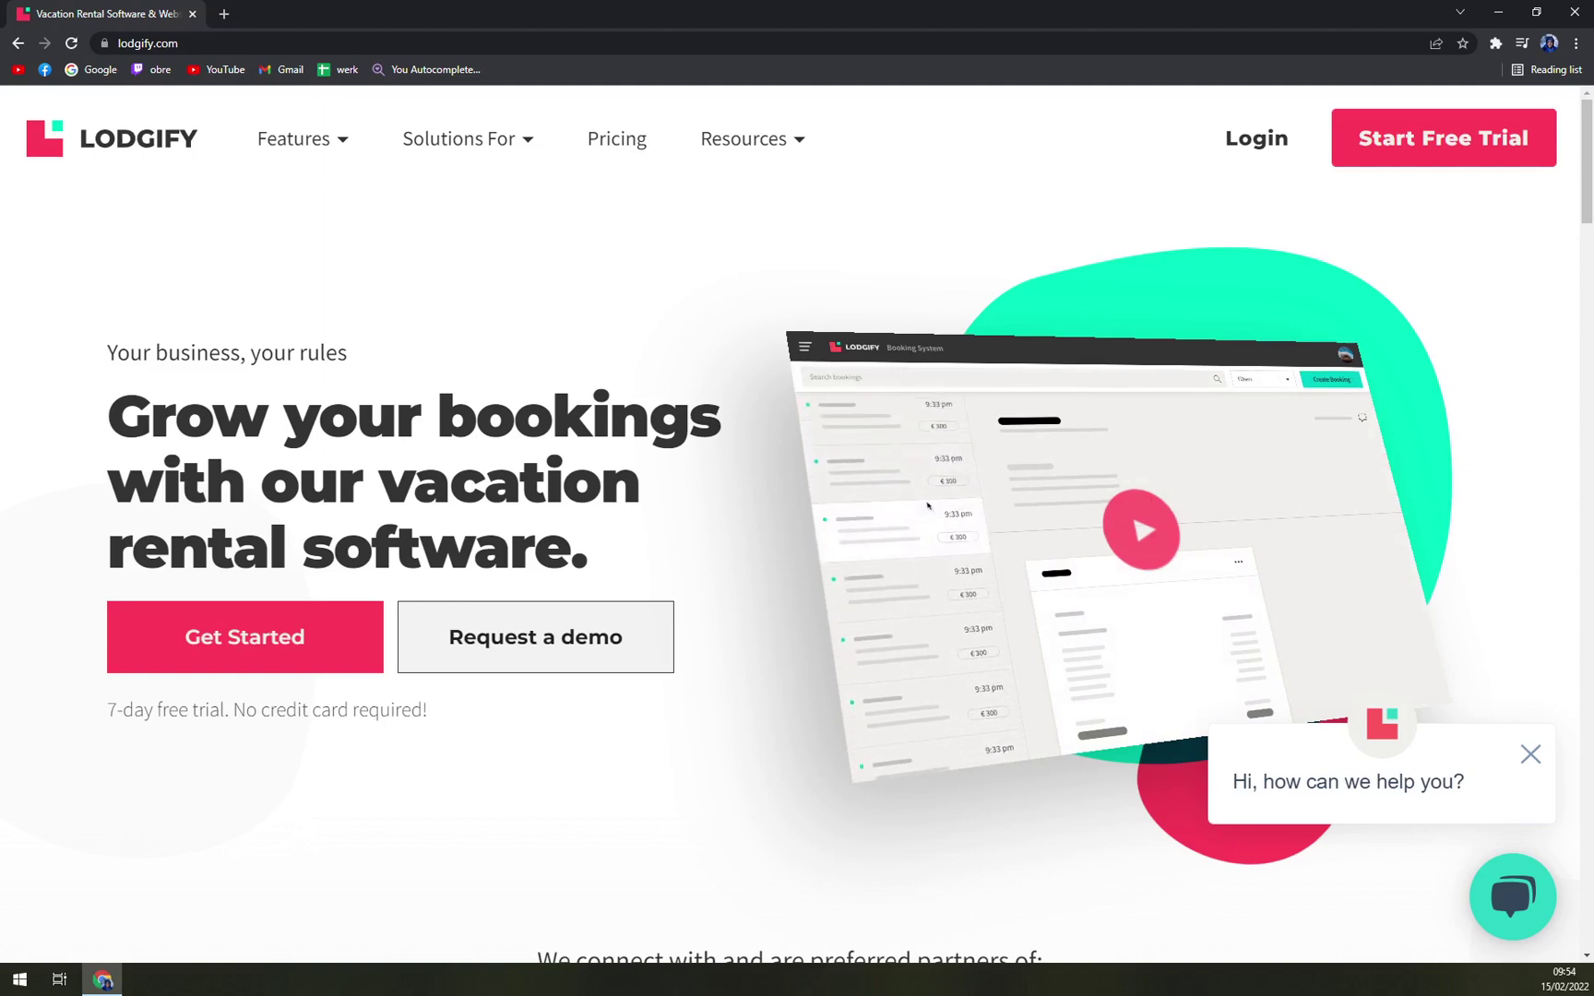
# Browse the Features menu entries from Property Management Software down to Templates.
pyautogui.moveTo(310, 160)
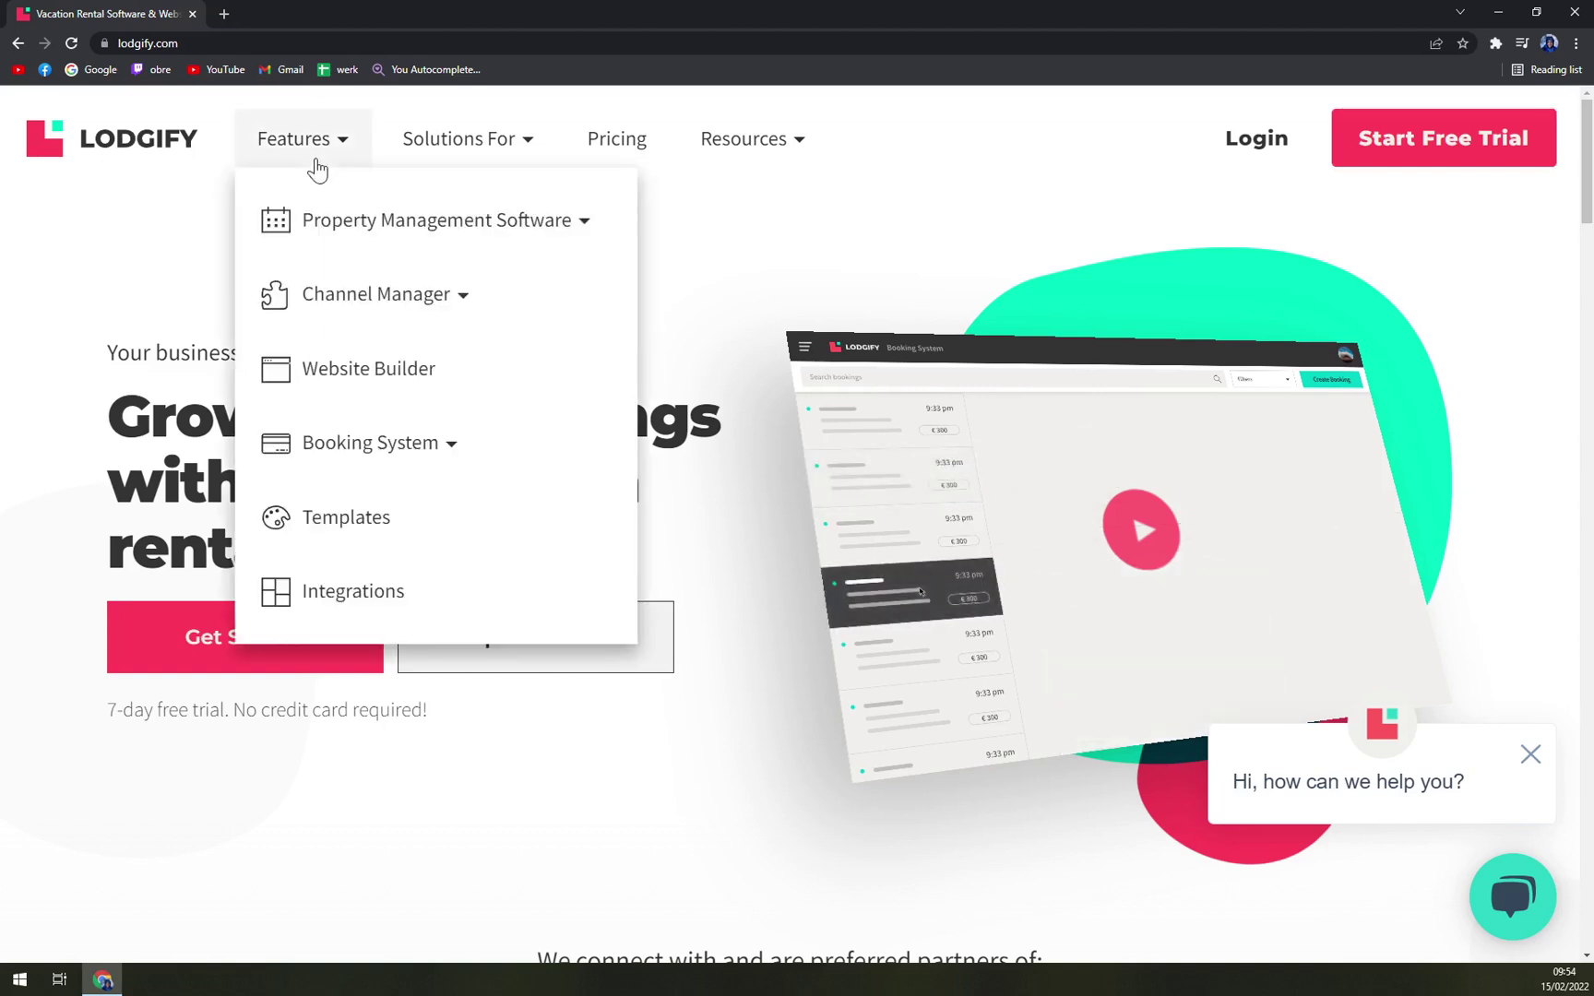
pyautogui.moveTo(450, 238)
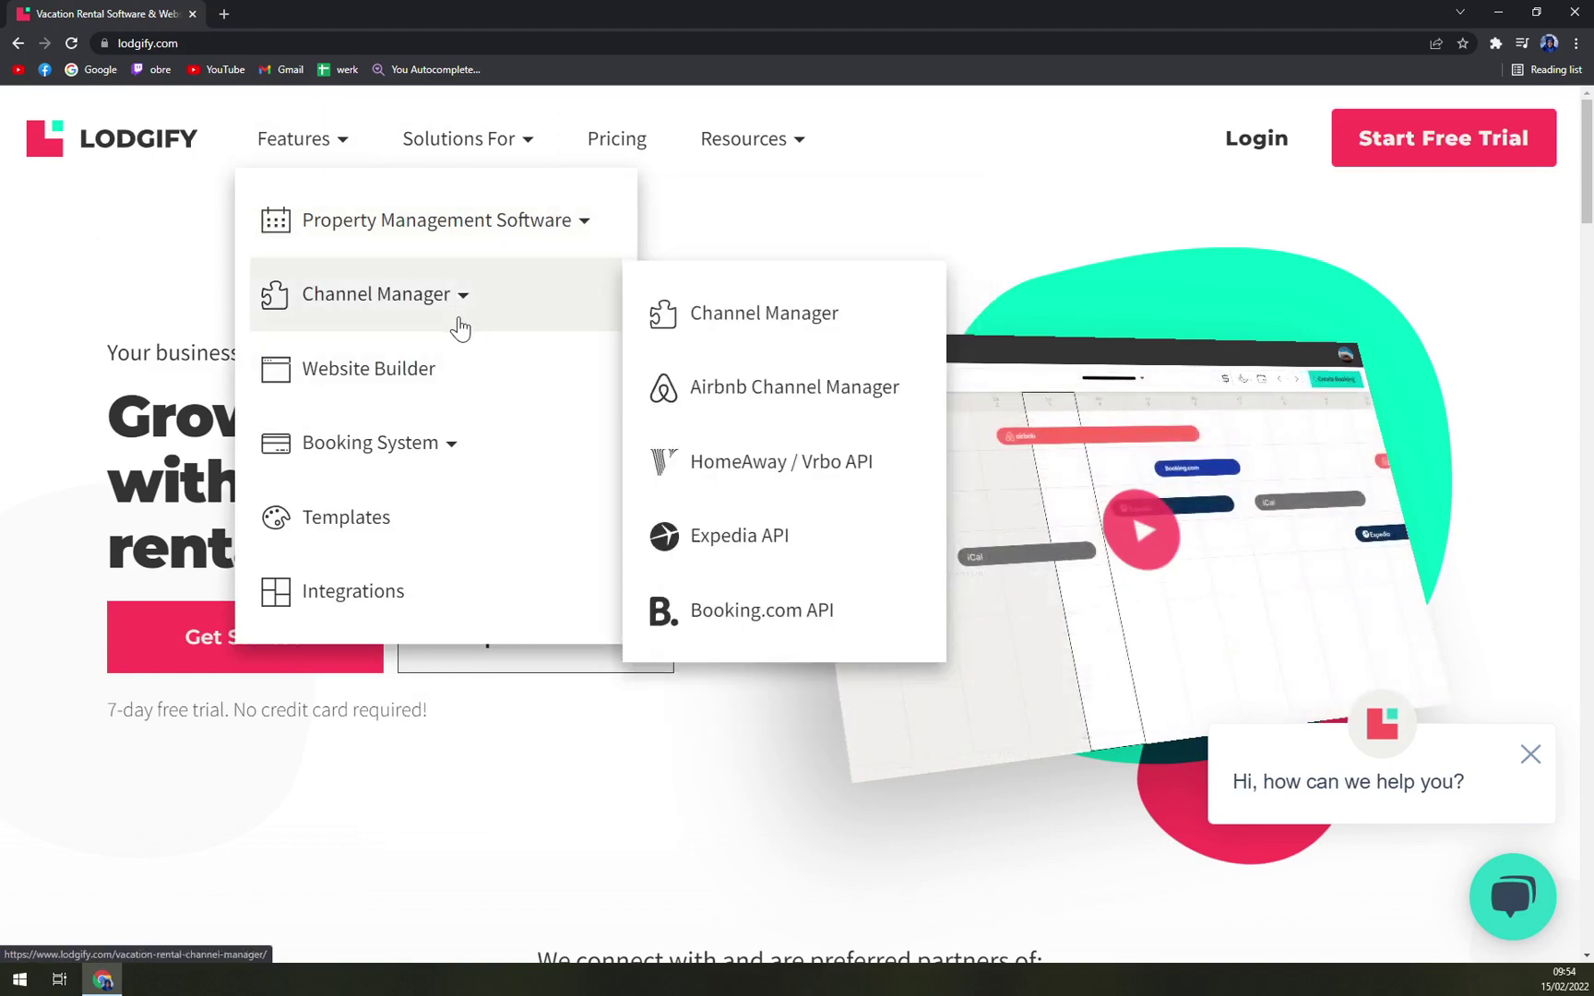
pyautogui.moveTo(455, 473)
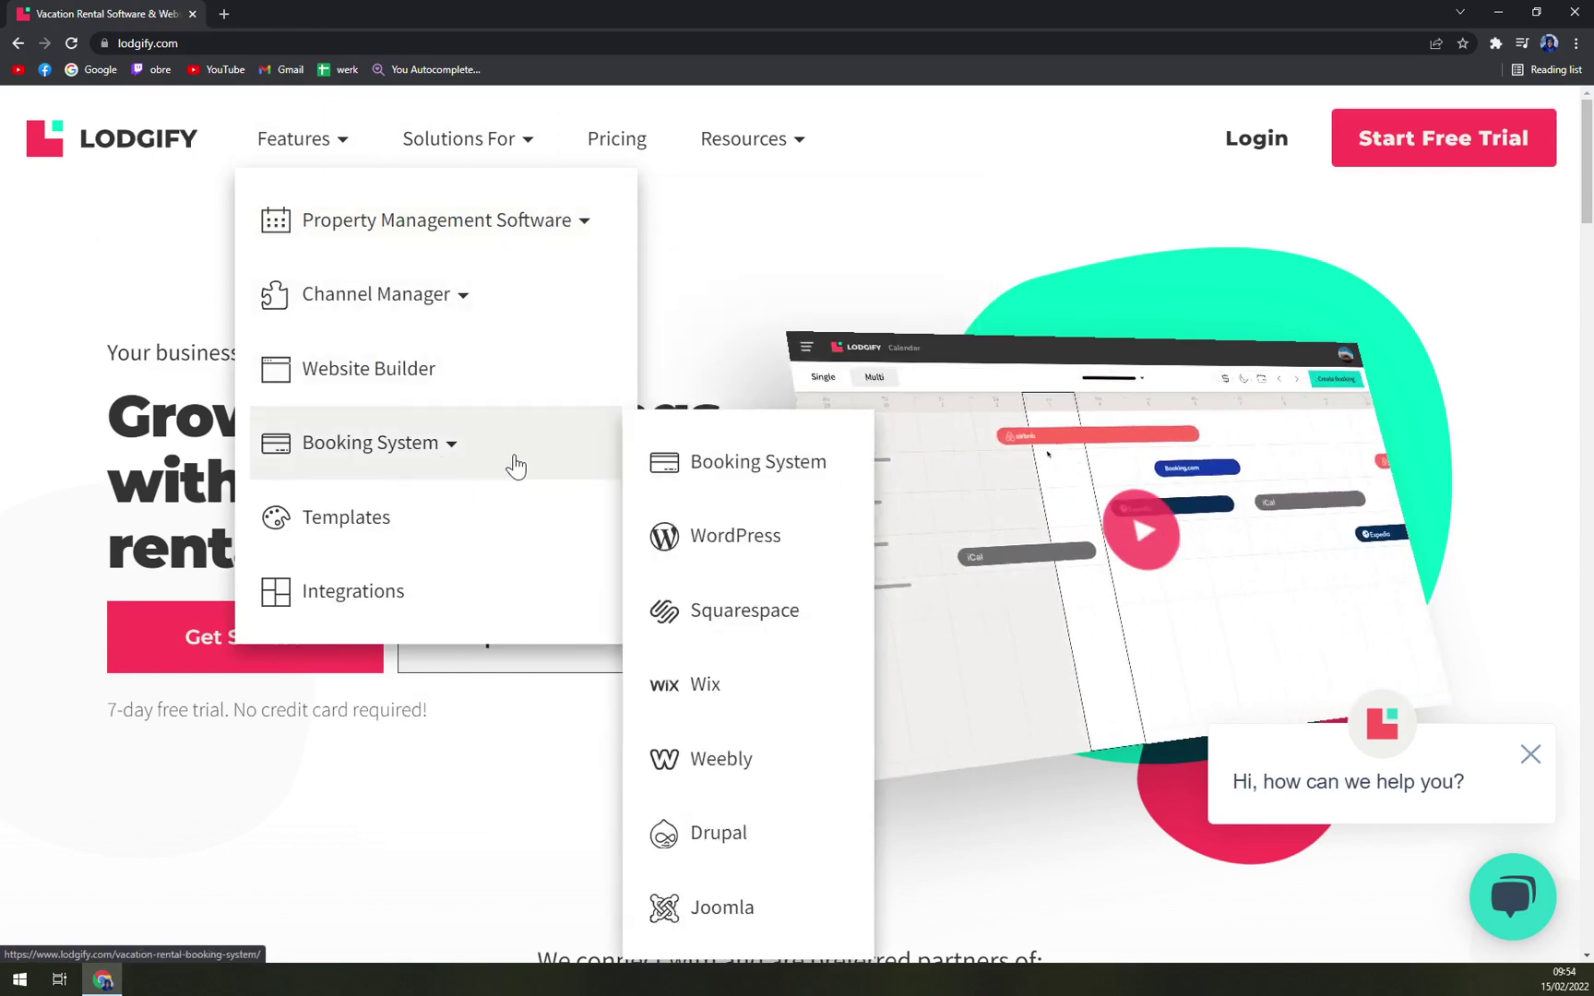
pyautogui.scroll(-3, 746, 738)
pyautogui.scroll(3, 752, 728)
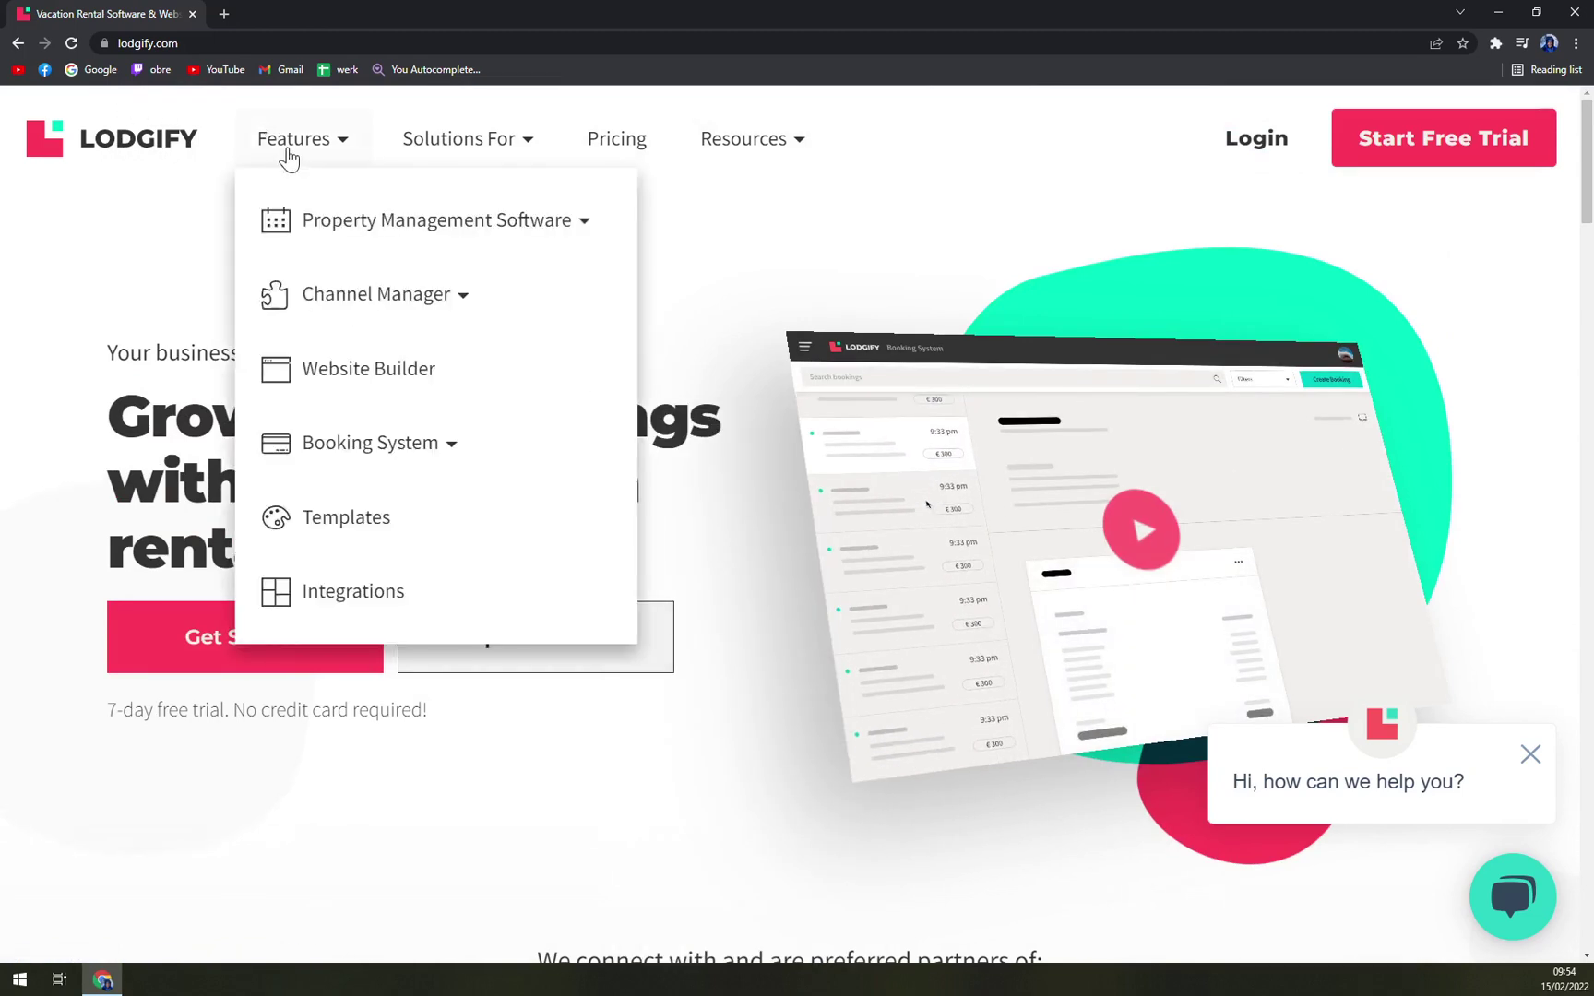
# Open the vacation rental website templates page and filter it to Apartments templates.
pyautogui.click(403, 514)
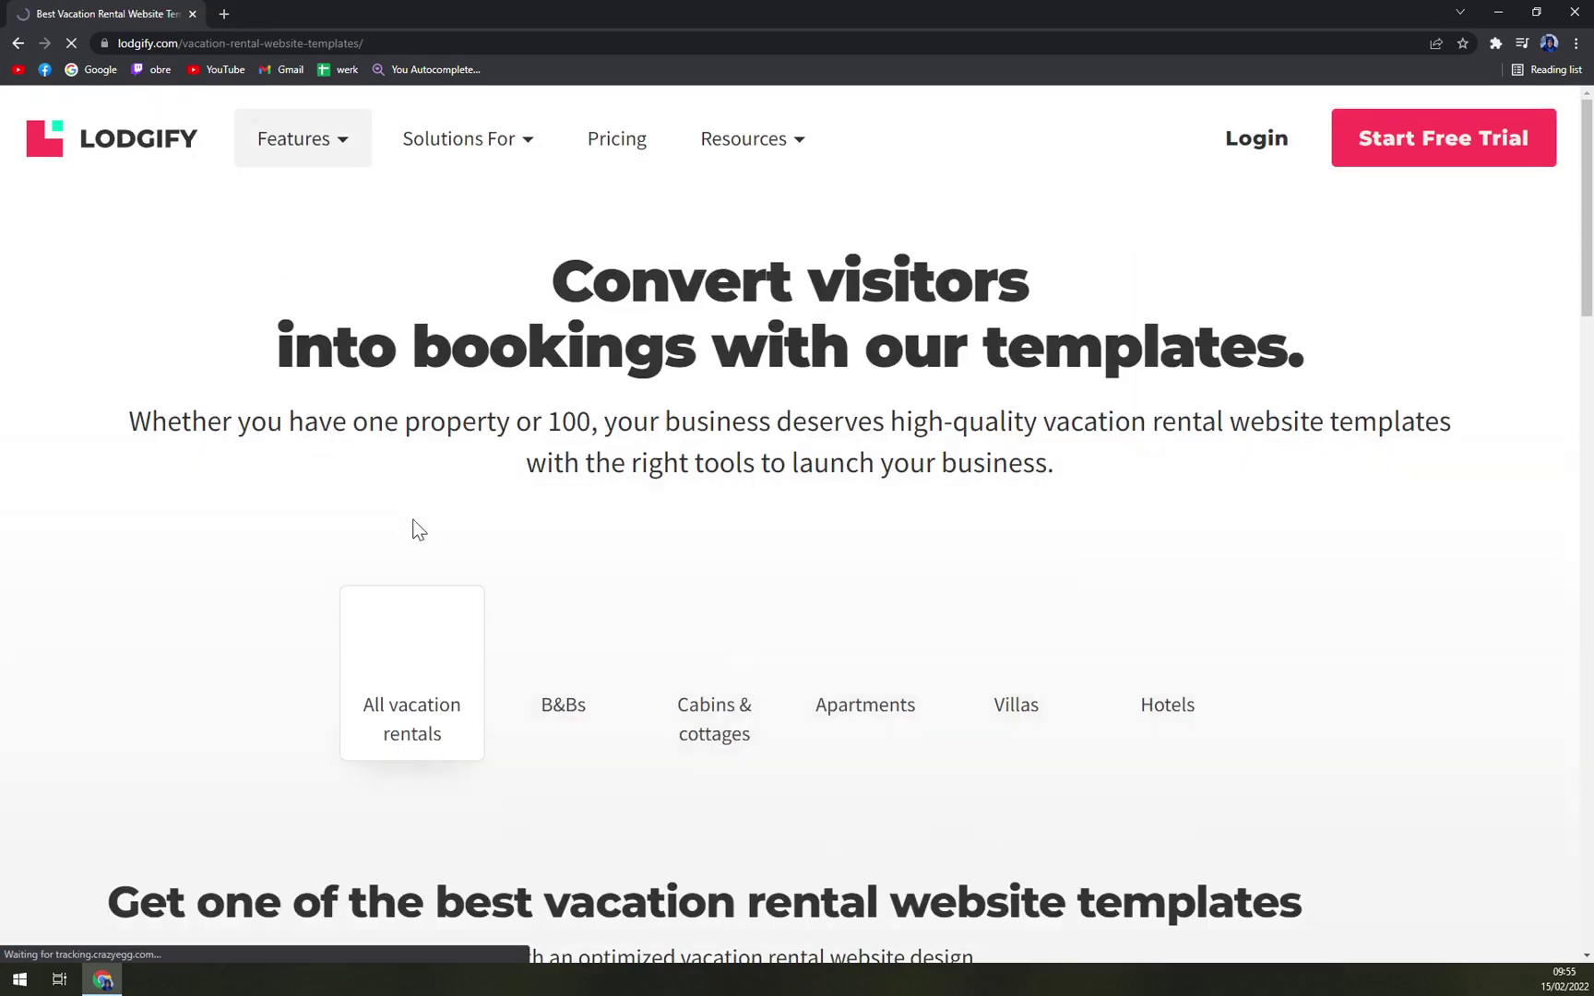
pyautogui.scroll(-3, 432, 528)
pyautogui.scroll(1, 532, 469)
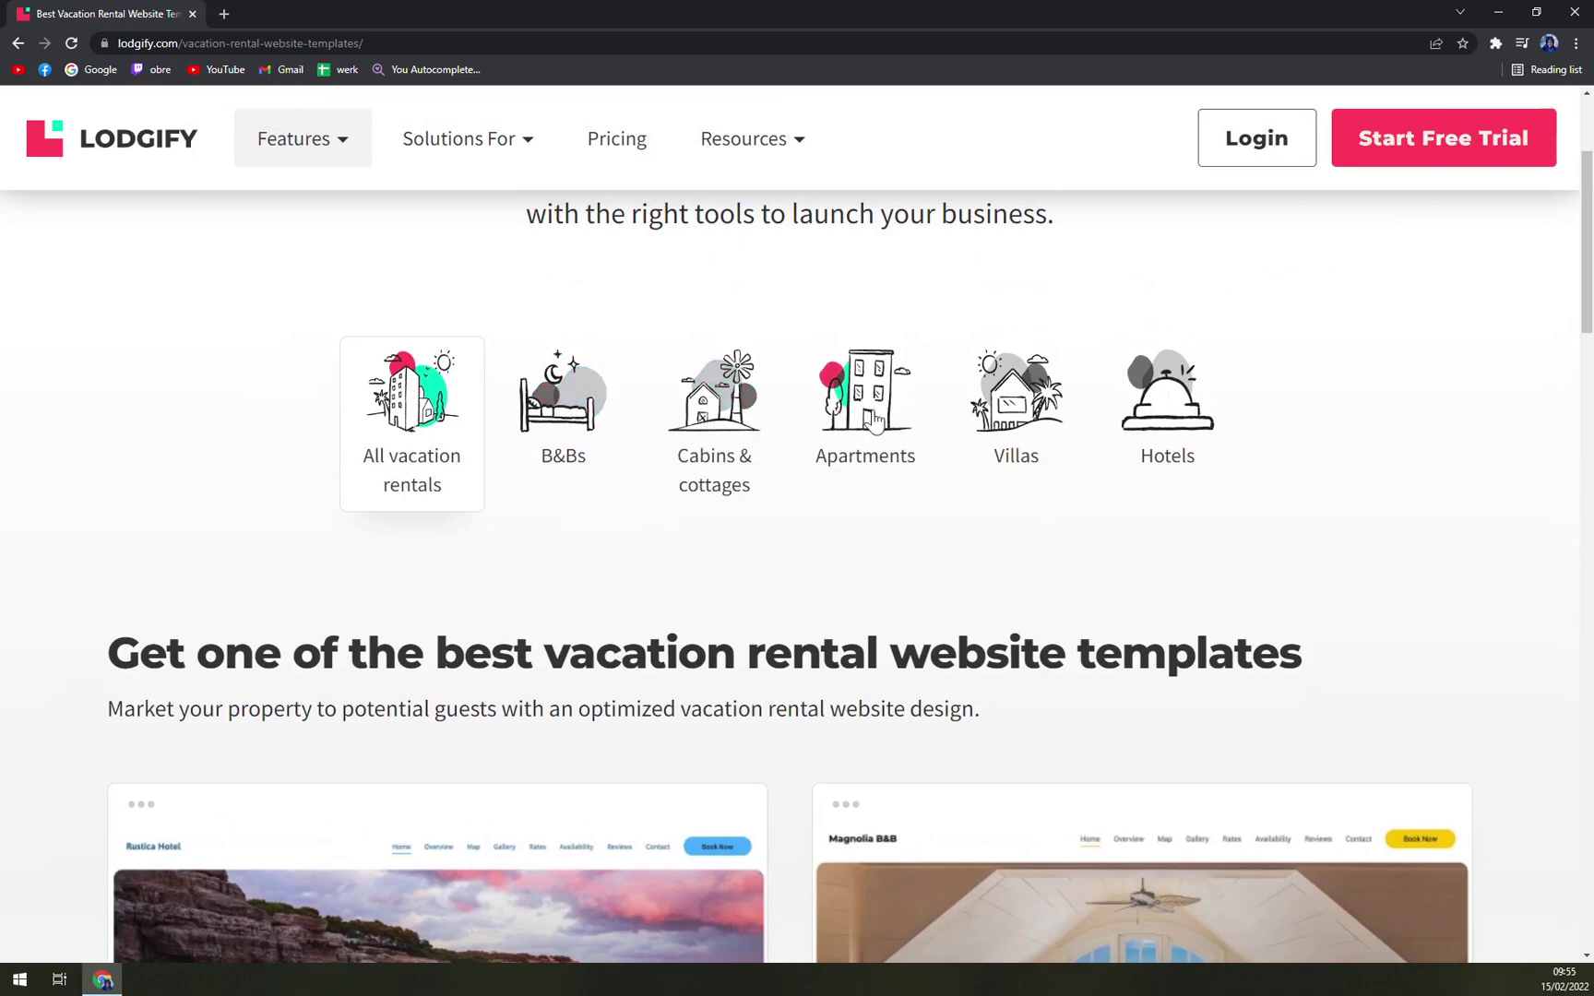
pyautogui.click(871, 423)
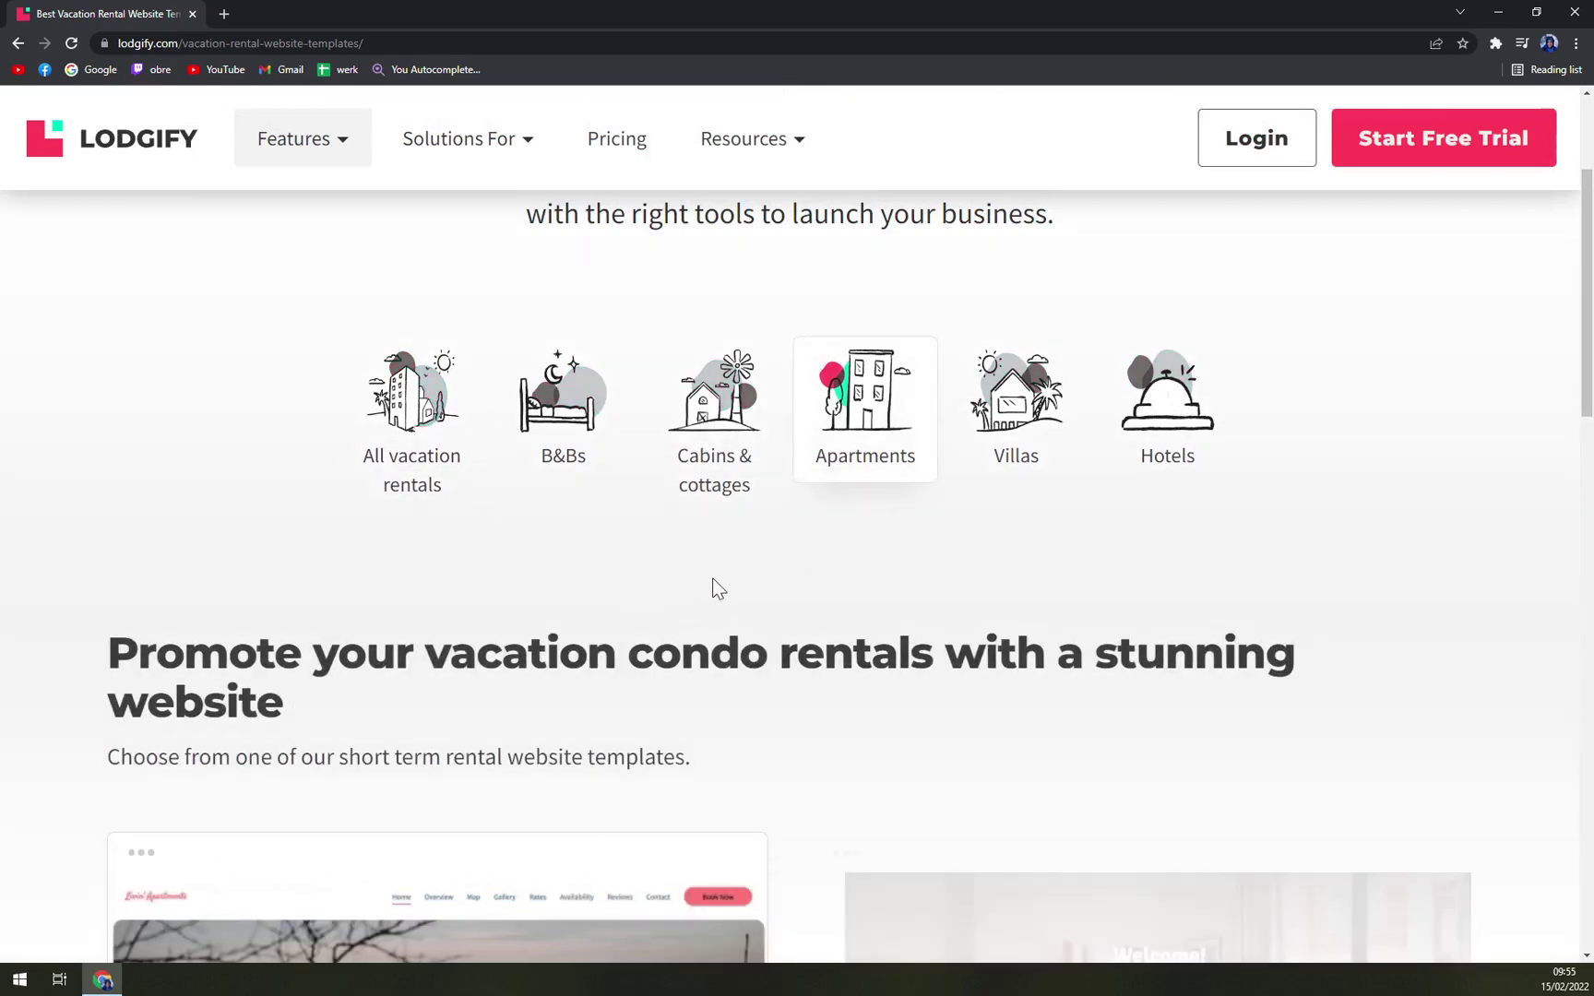
pyautogui.scroll(-5, 876, 507)
pyautogui.scroll(-3, 1121, 554)
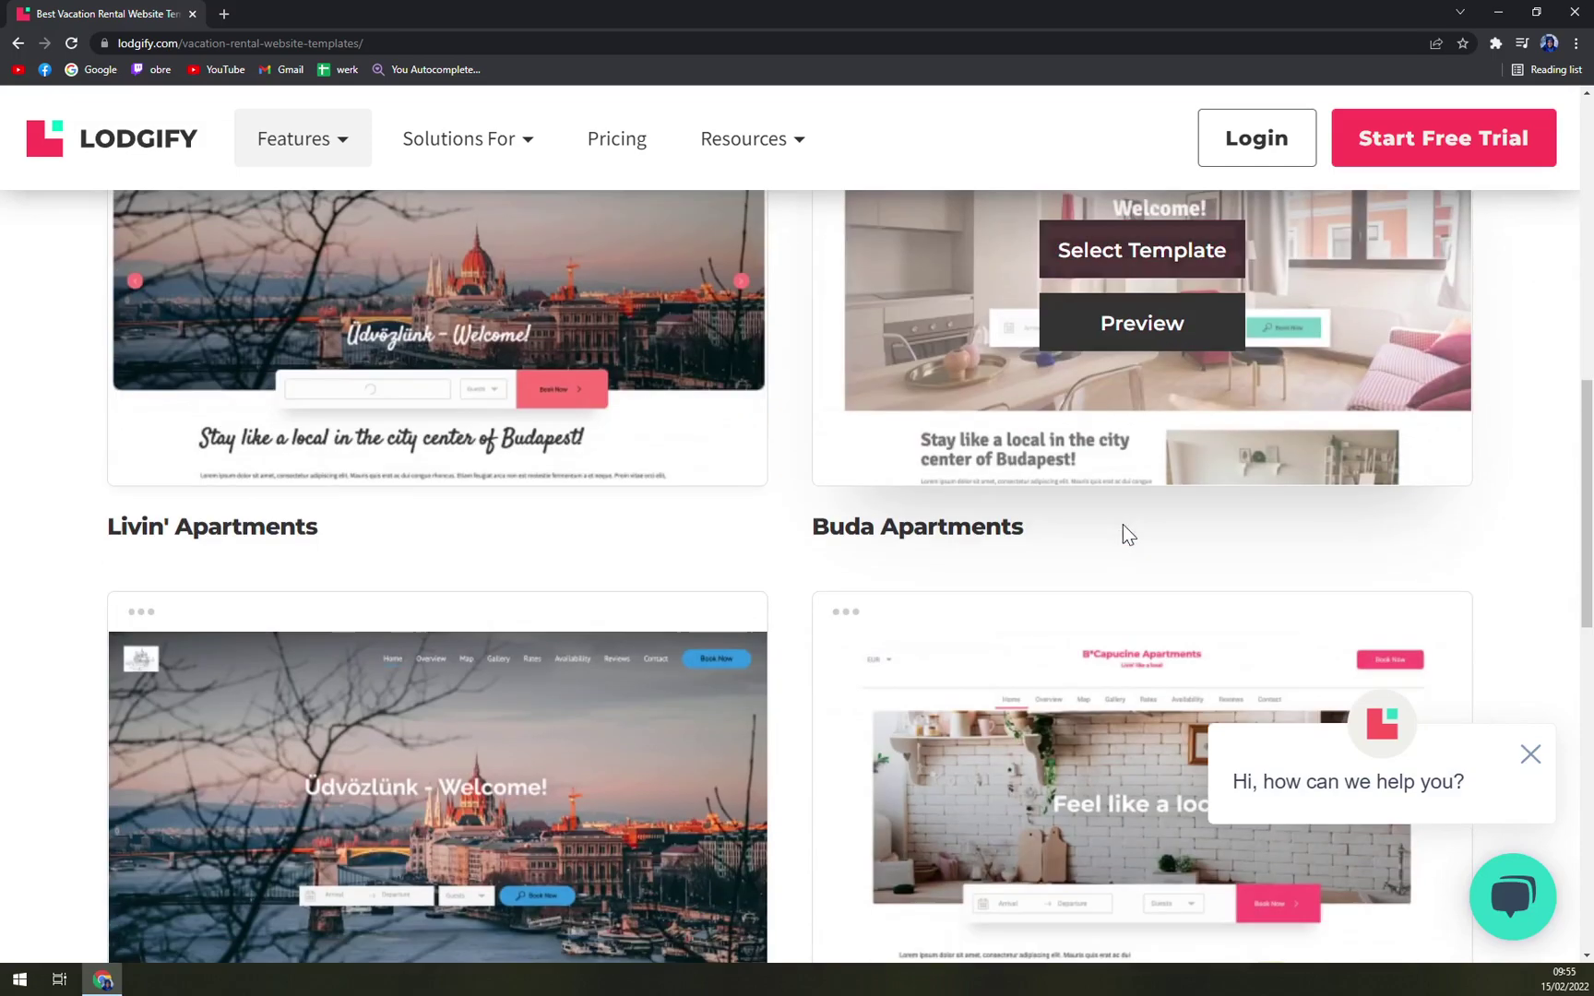
# Preview the Buda Apartments template, then close the preview and return to templates.
pyautogui.click(1125, 328)
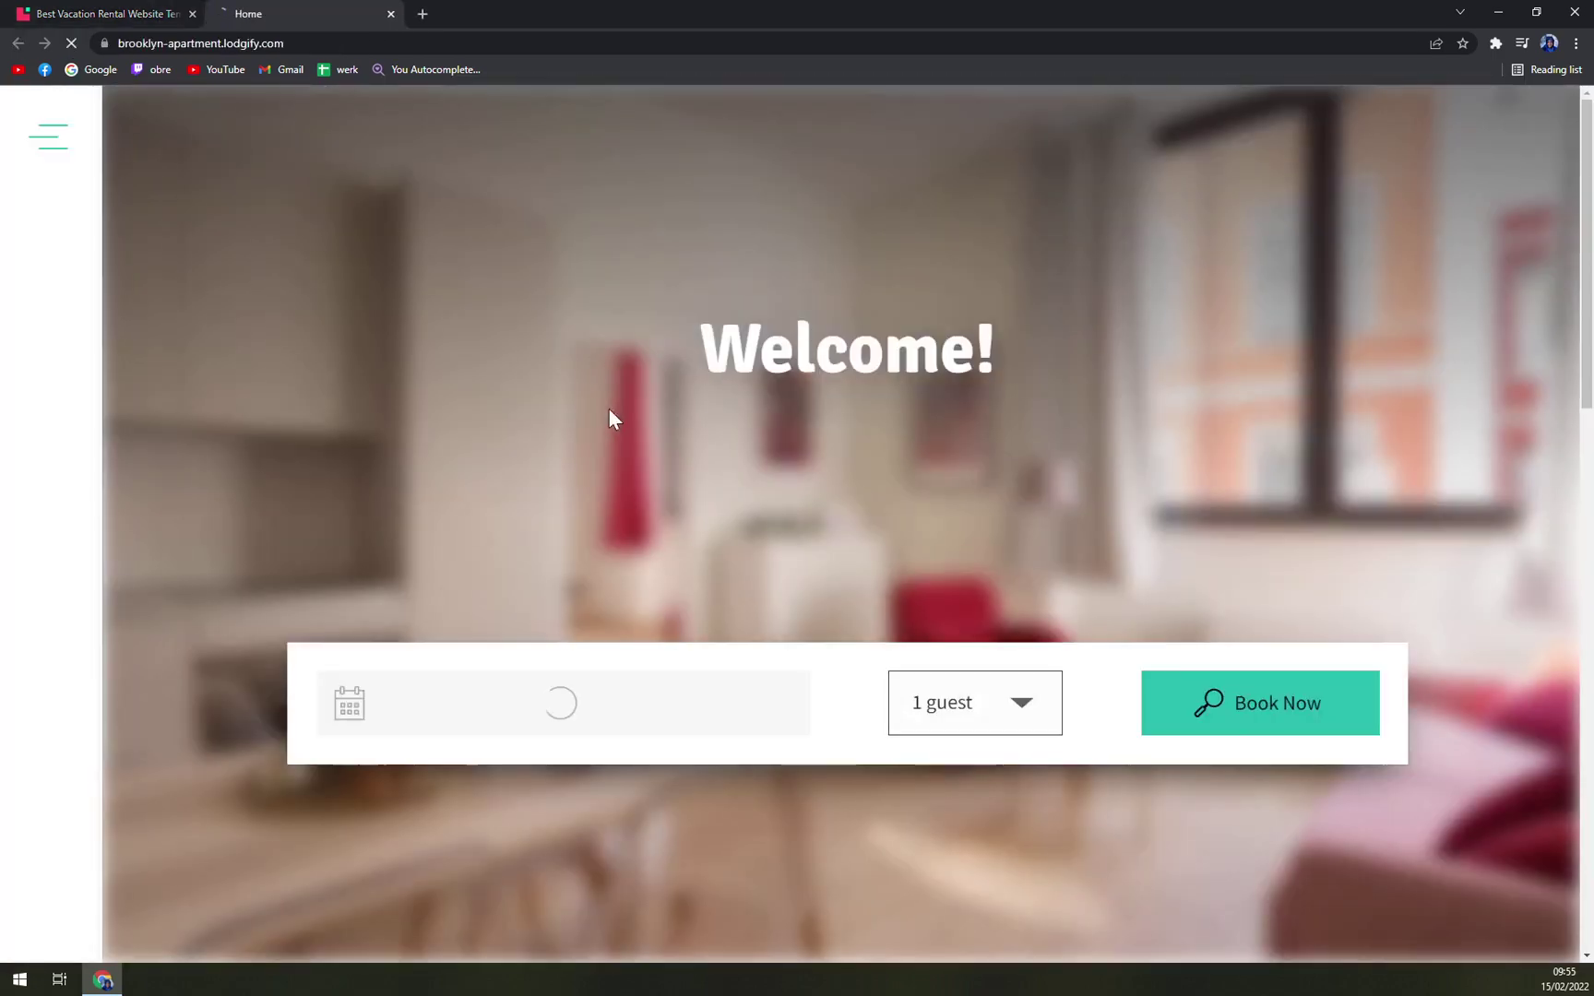
pyautogui.scroll(-4, 798, 450)
pyautogui.scroll(4, 961, 626)
pyautogui.scroll(-10, 774, 554)
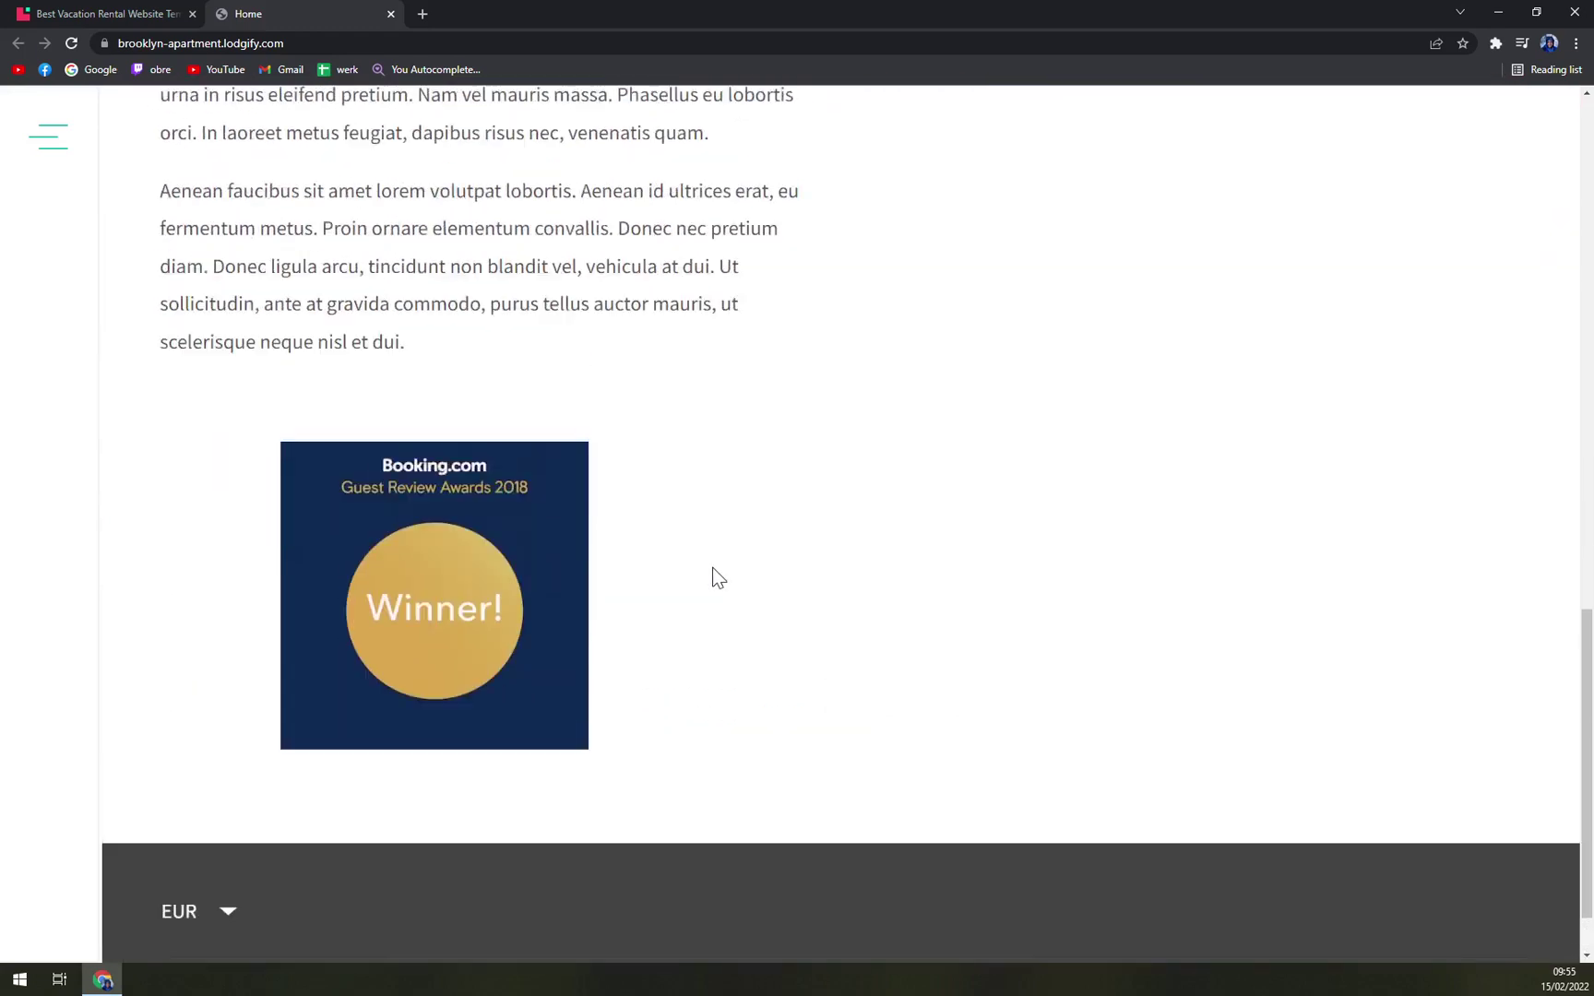
pyautogui.scroll(6, 711, 576)
pyautogui.click(391, 14)
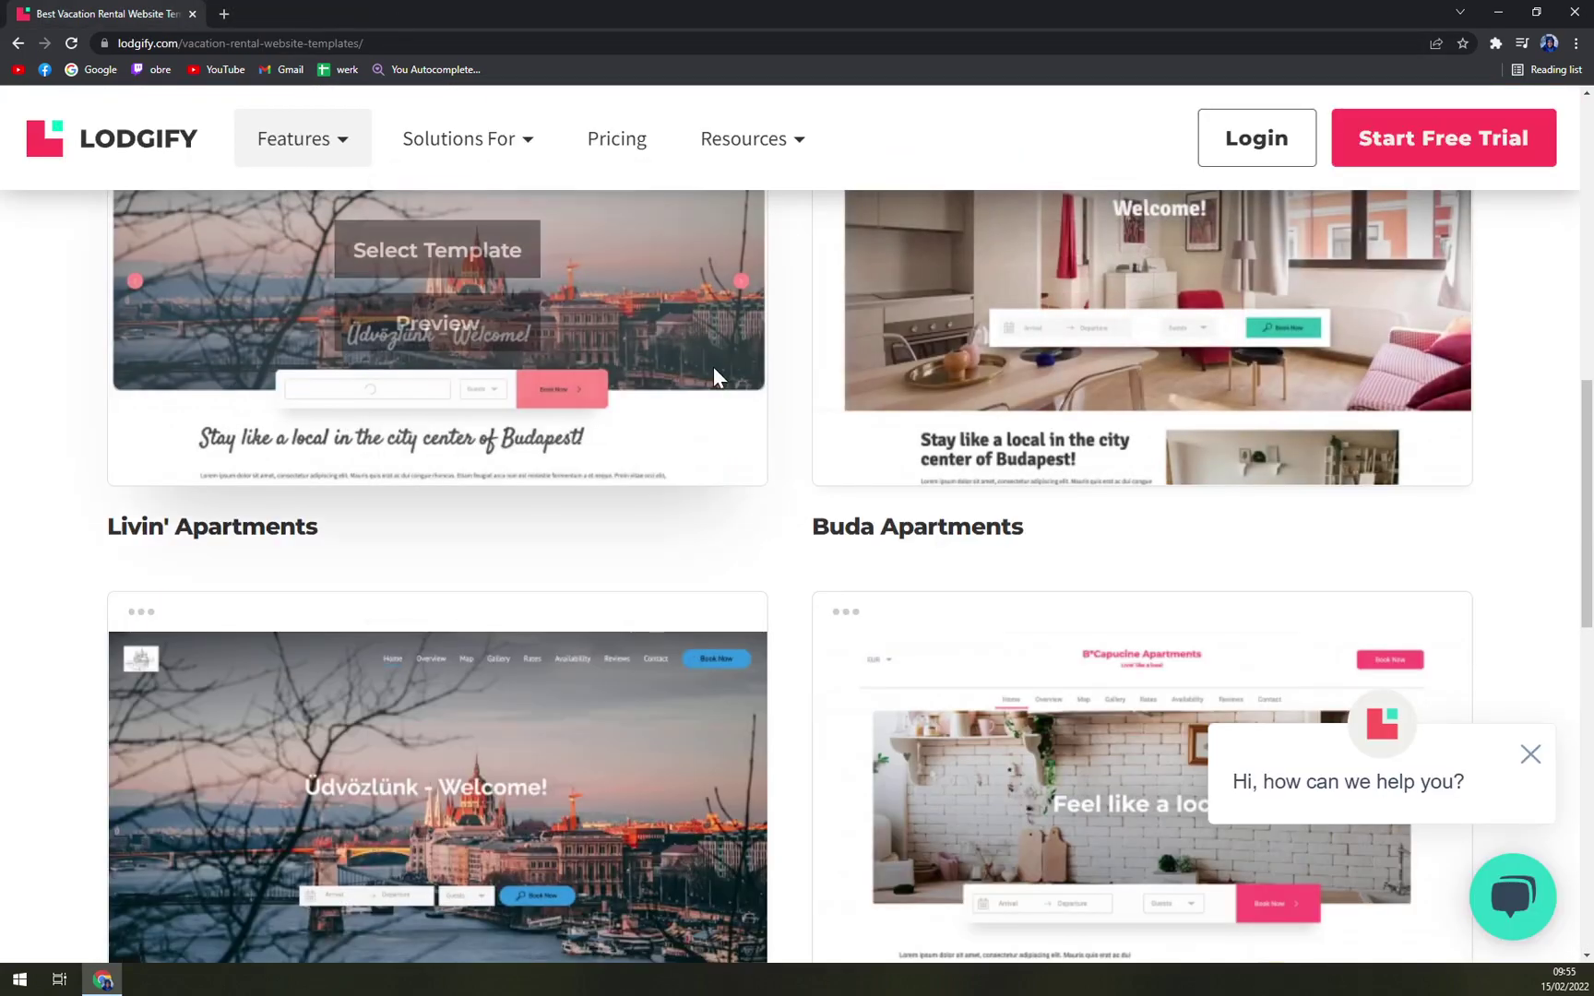
pyautogui.scroll(8, 846, 654)
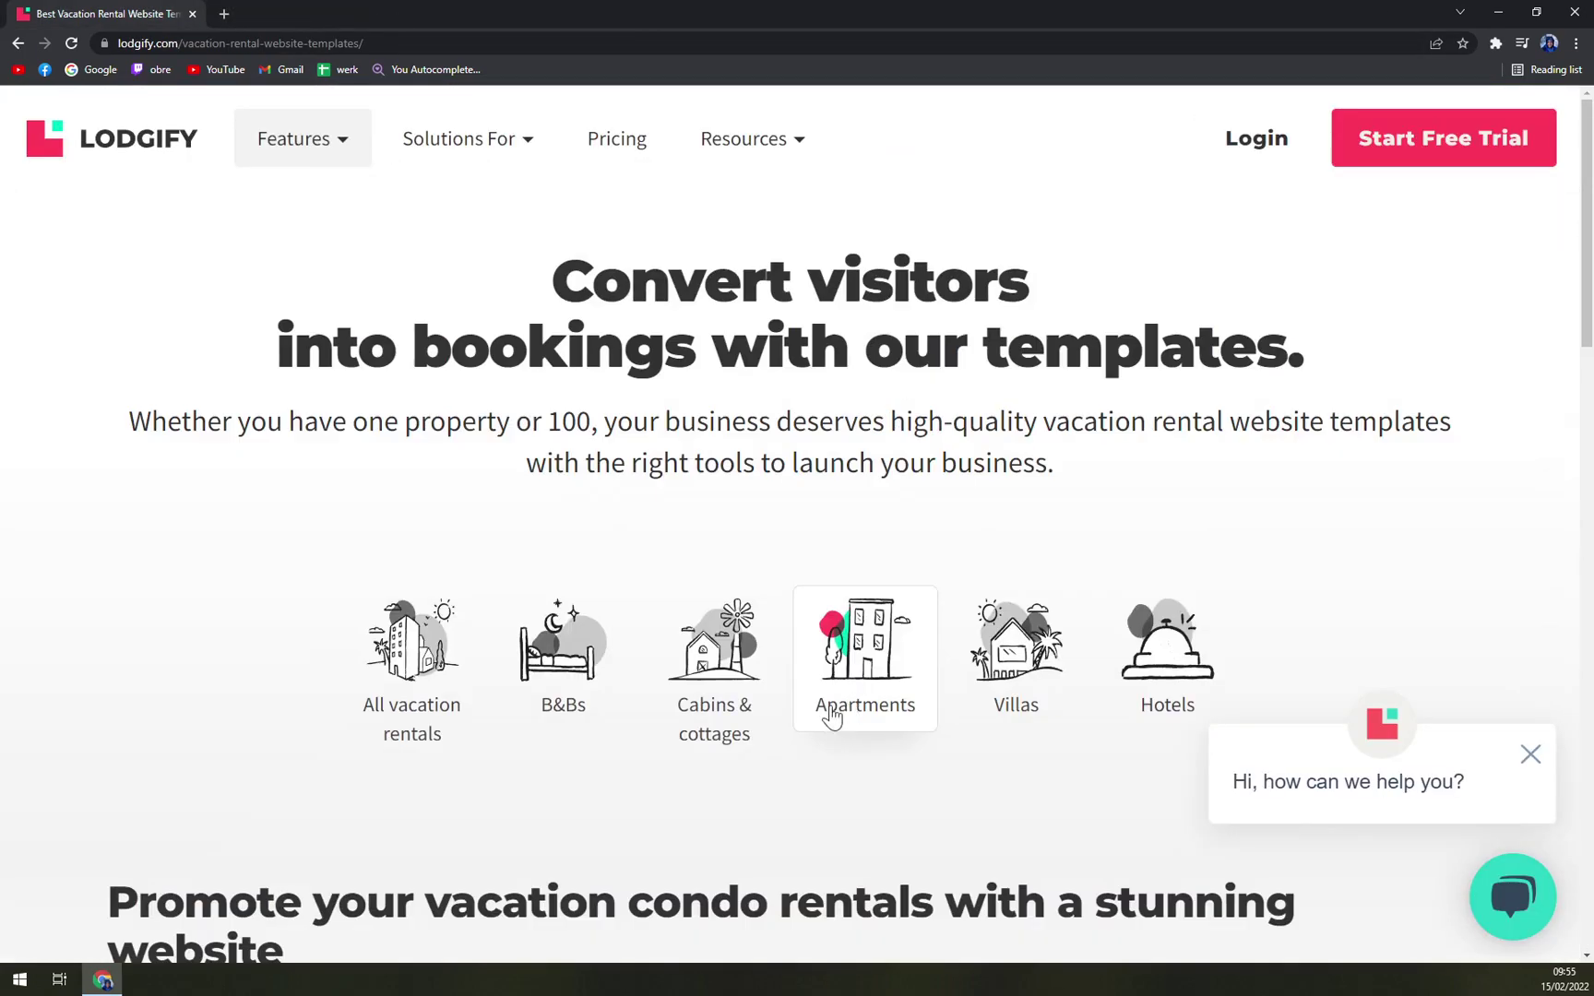
# Open the pricing page, compare billing periods and settle on monthly billing.
pyautogui.click(646, 143)
pyautogui.scroll(-4, 814, 544)
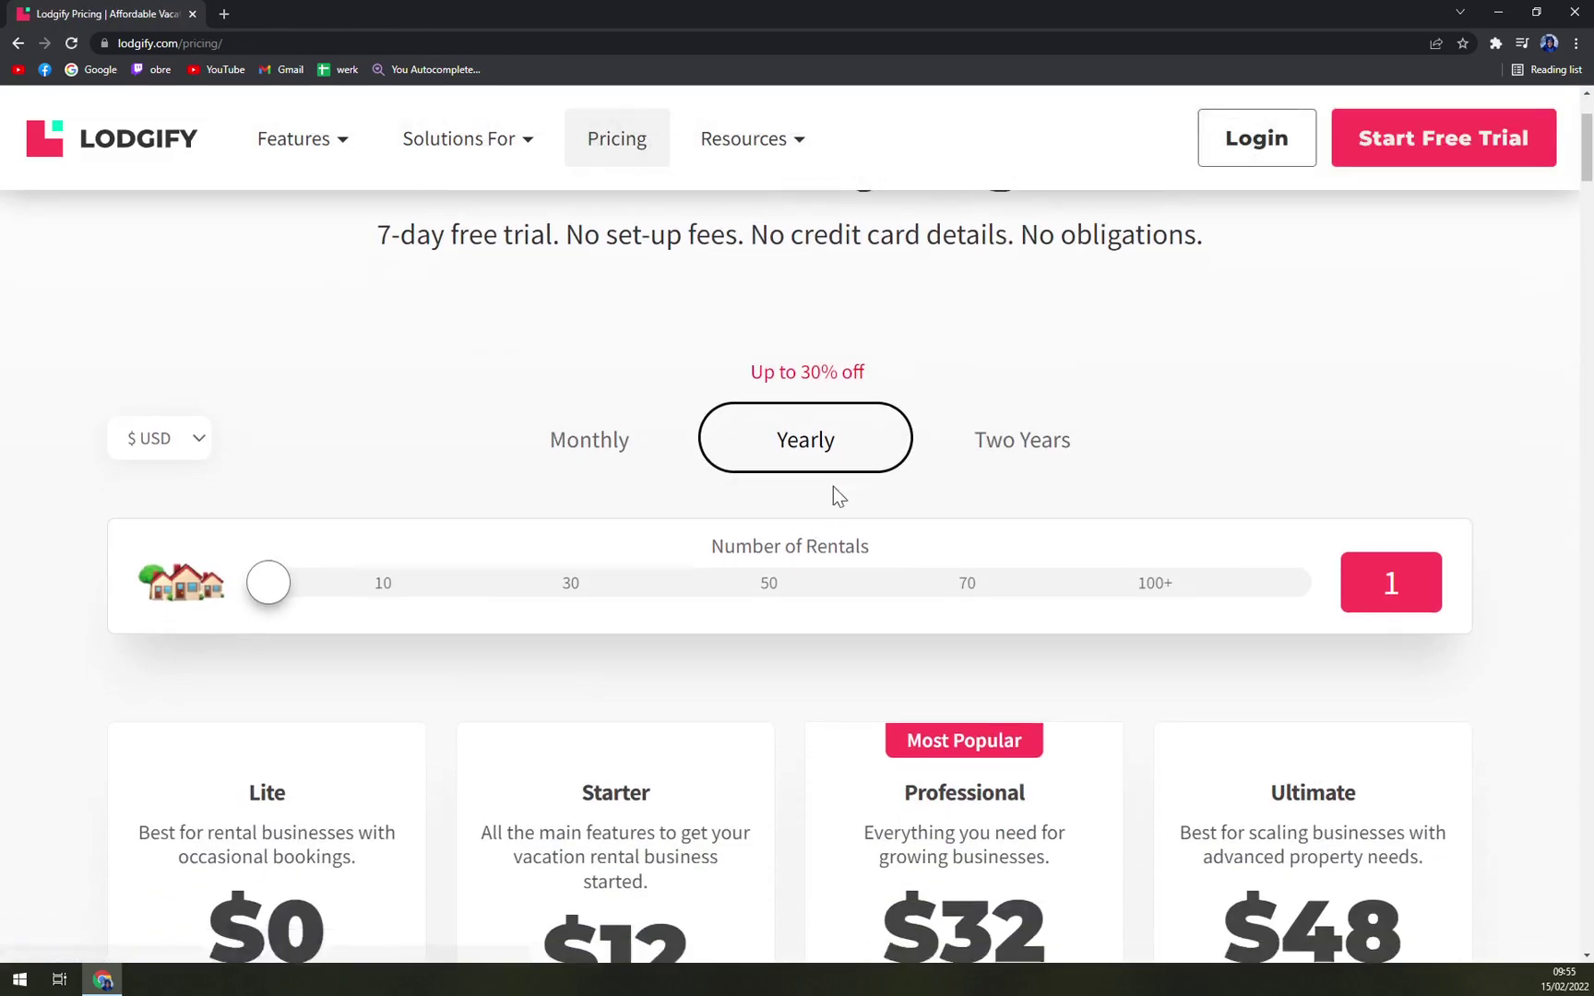
pyautogui.scroll(4, 833, 501)
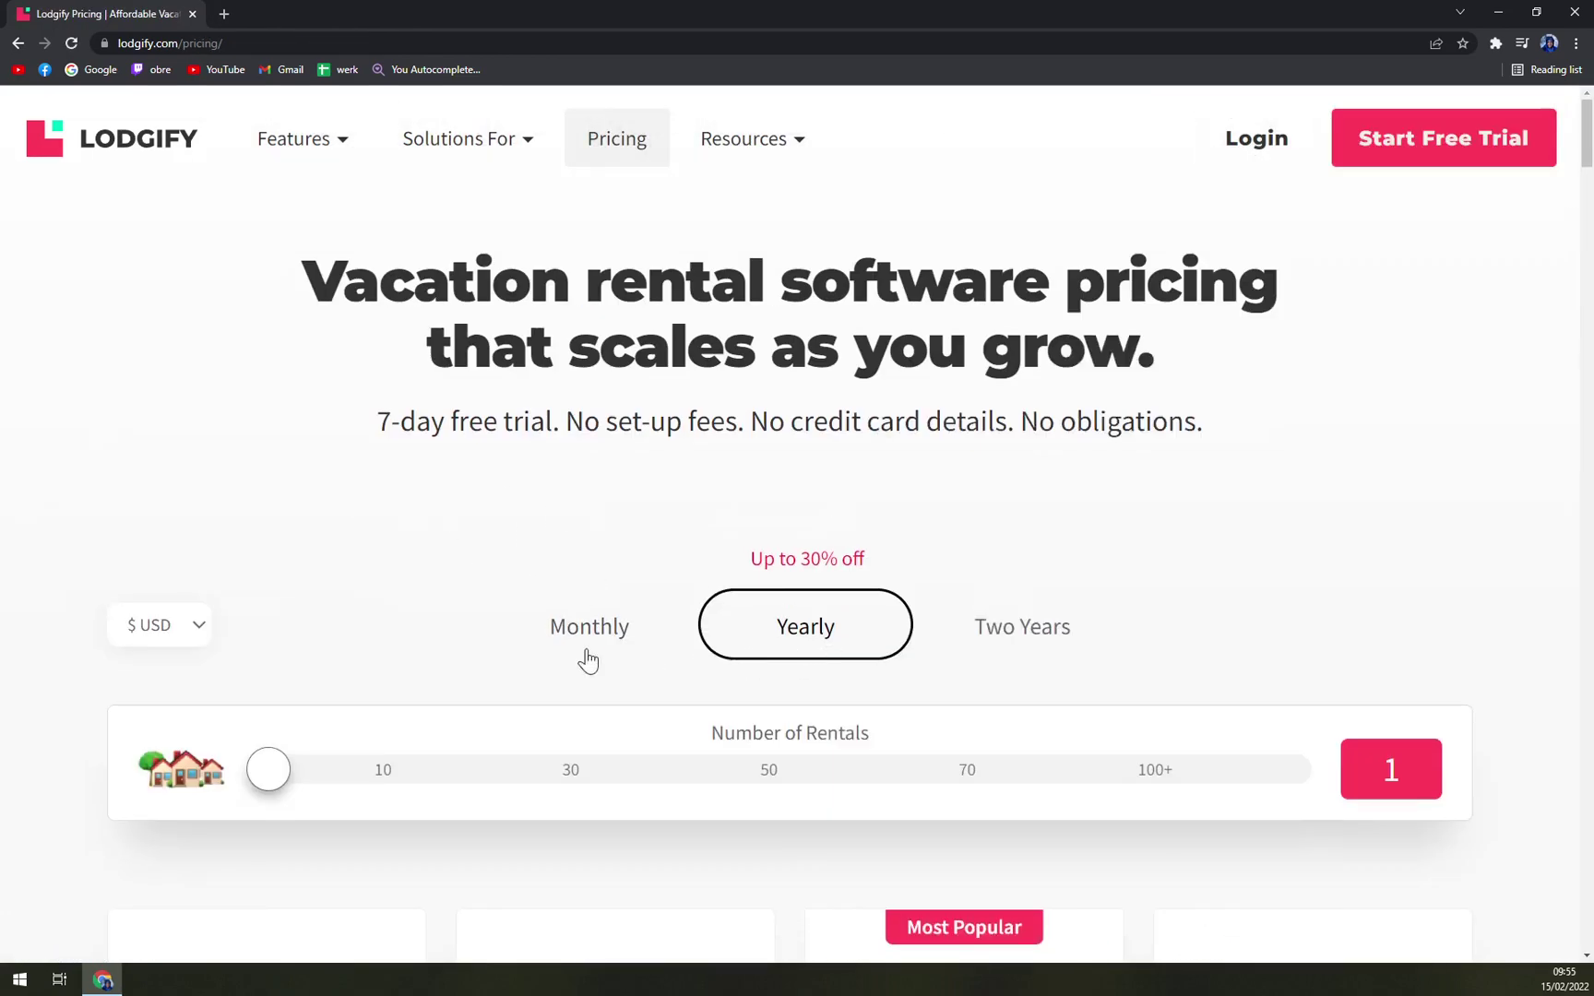
pyautogui.click(577, 657)
pyautogui.scroll(-1, 701, 599)
pyautogui.click(829, 544)
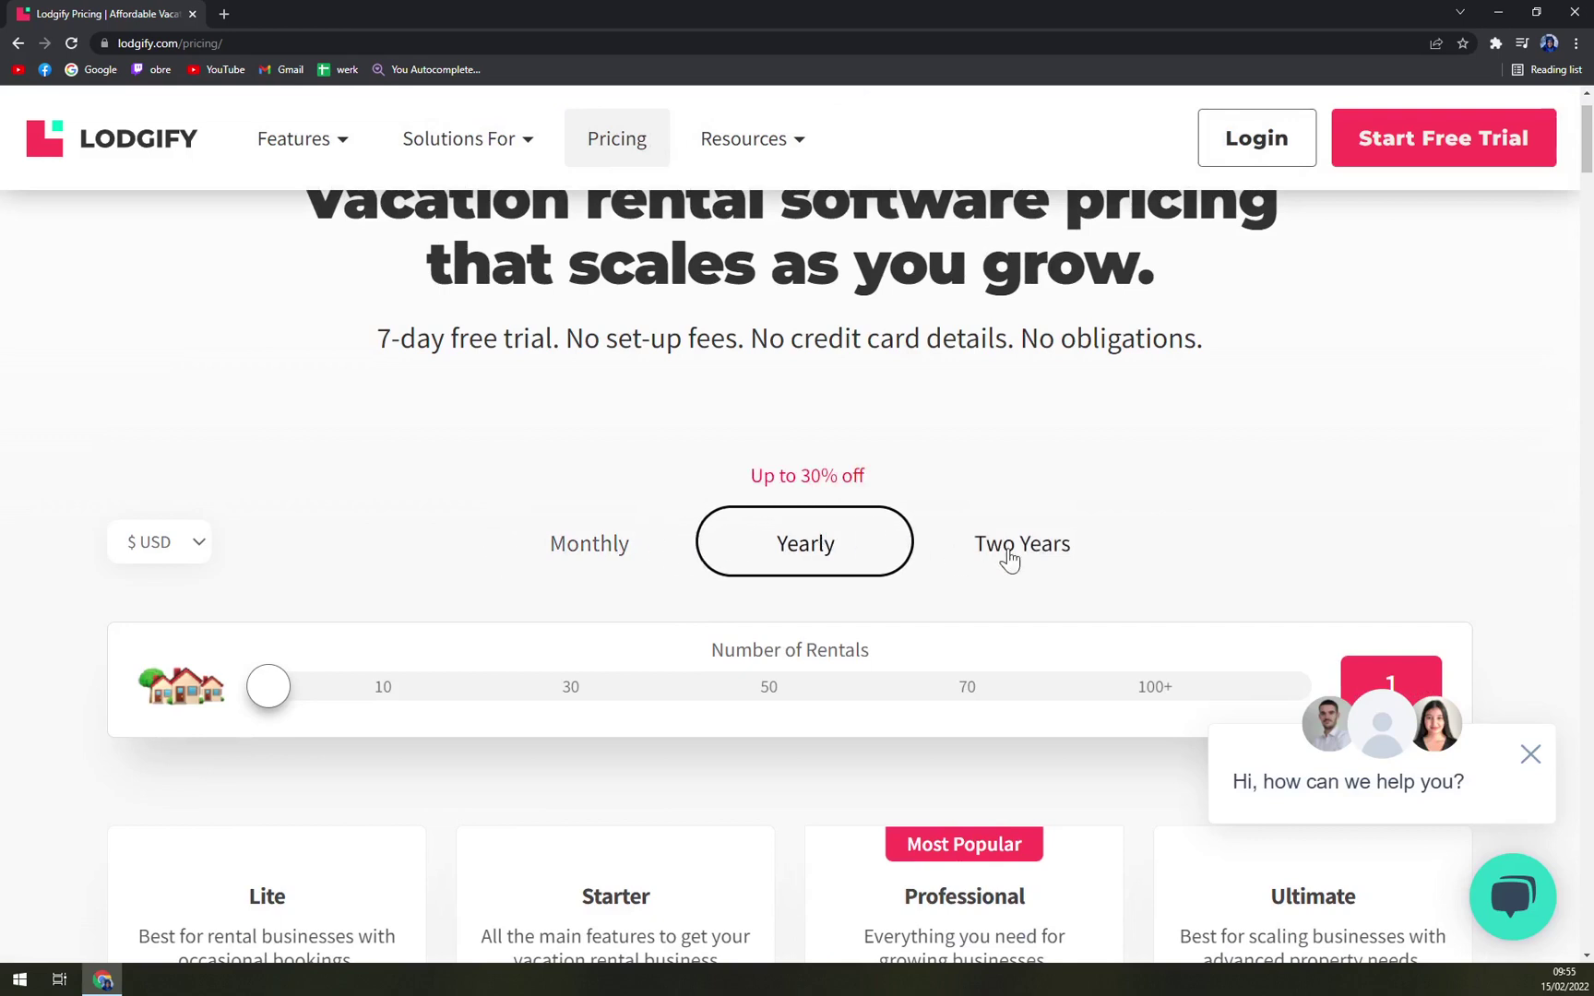
pyautogui.click(1011, 553)
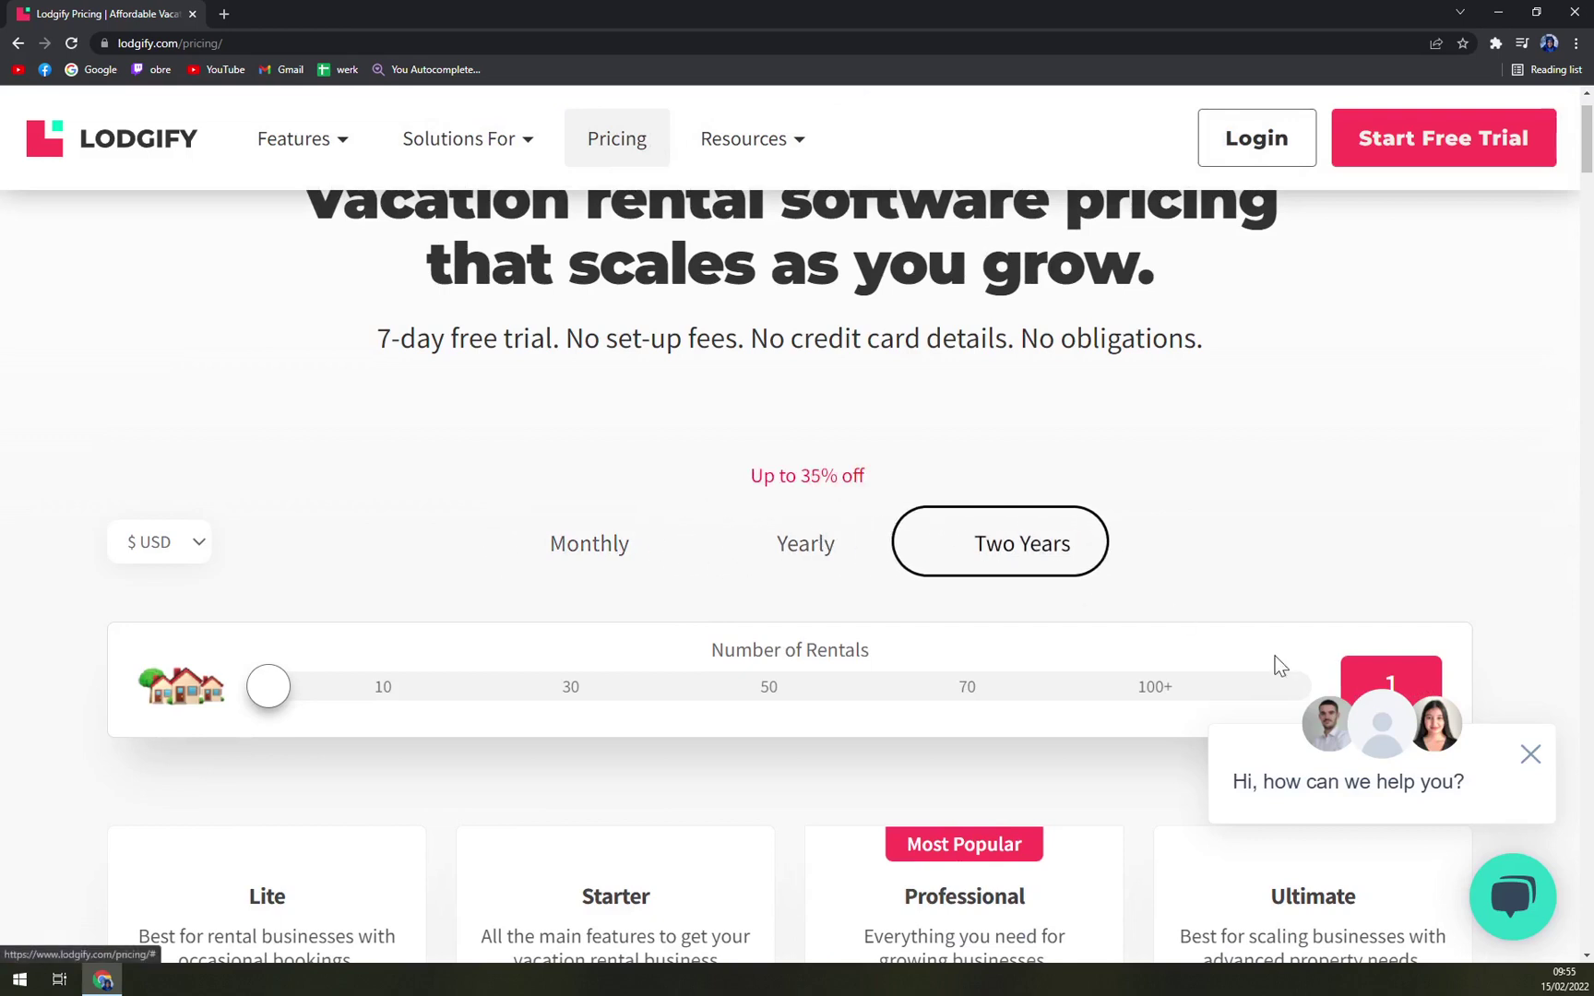
pyautogui.click(1530, 756)
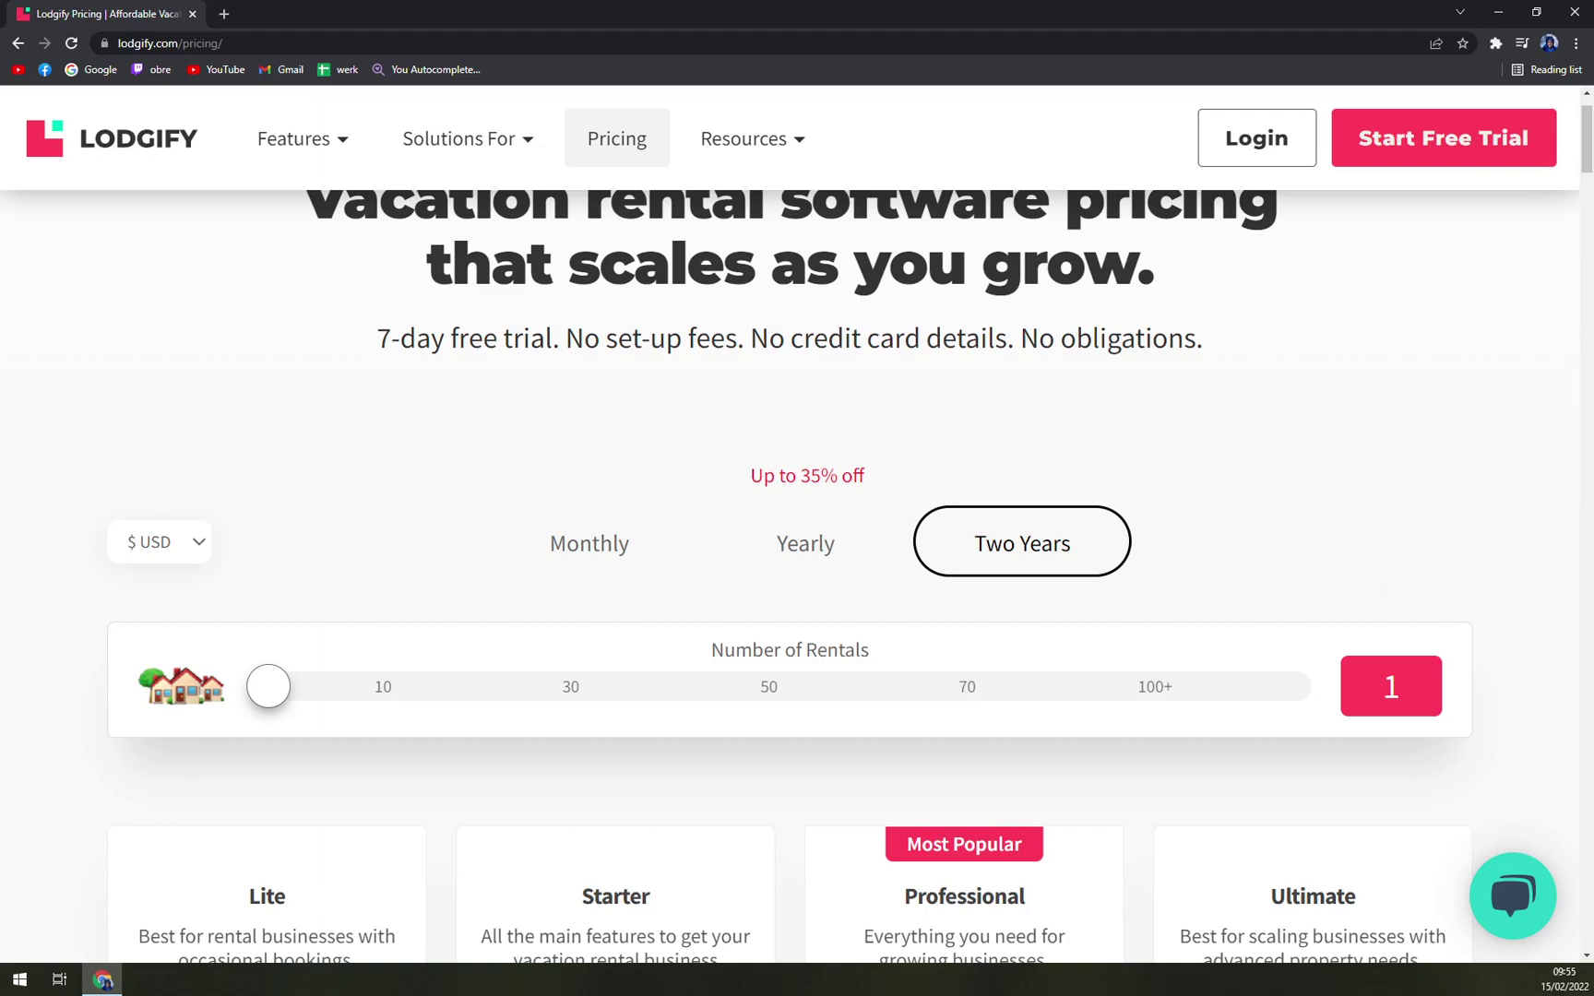
pyautogui.click(613, 556)
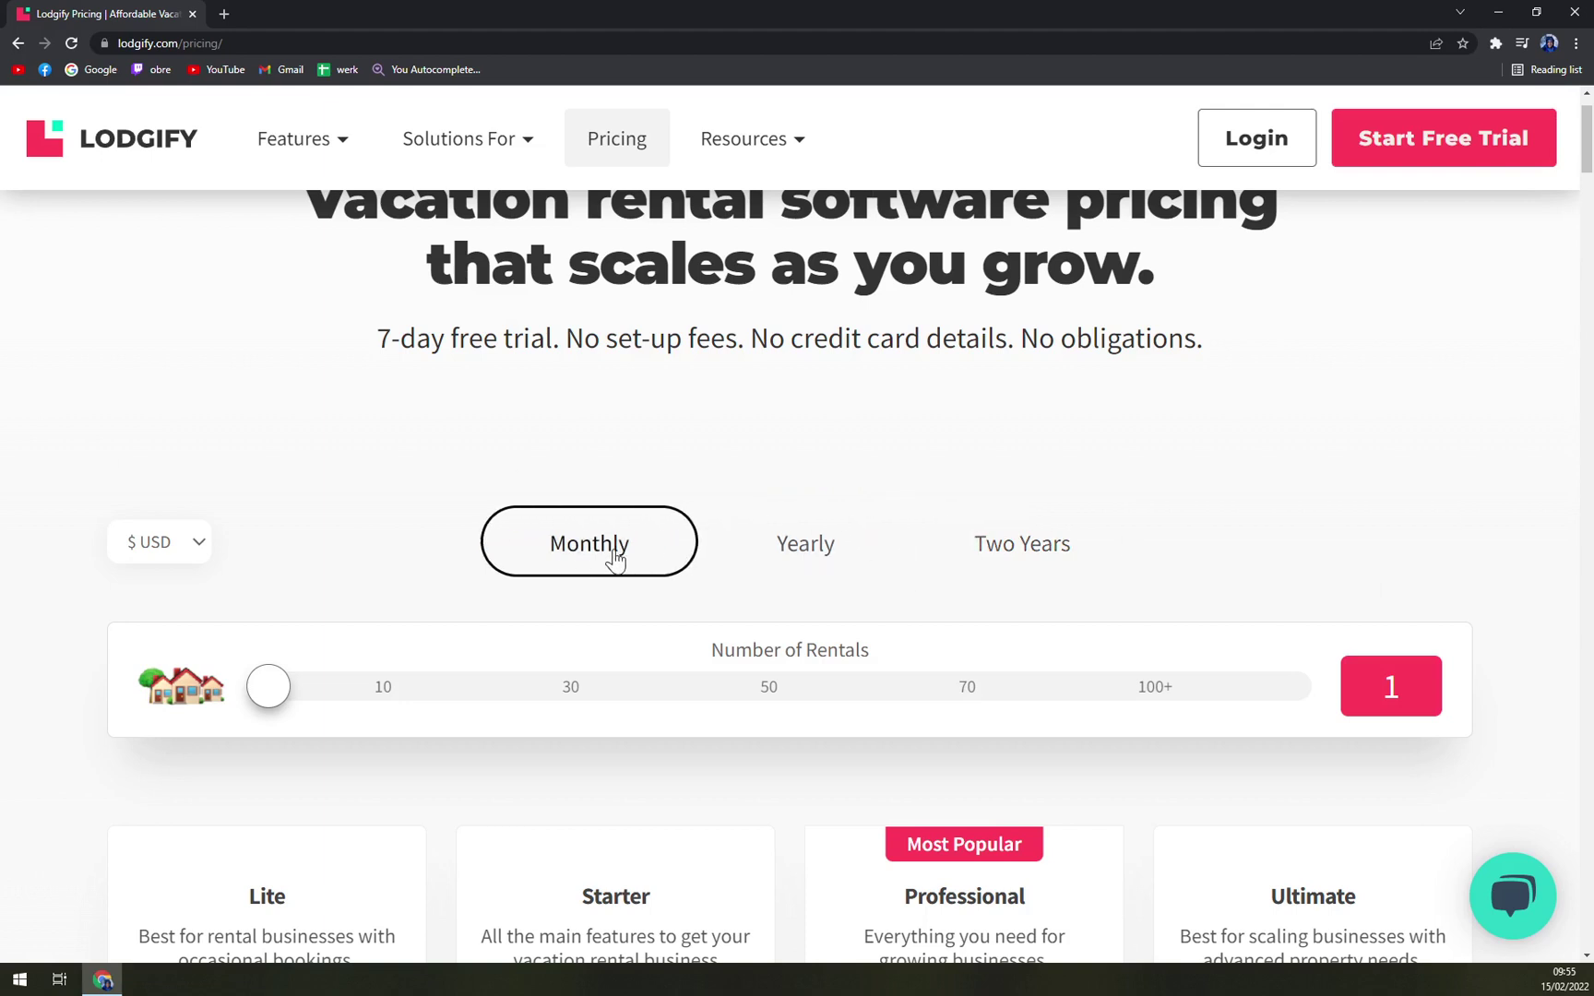
# Show prices in € EUR and set the Number of Rentals slider to 10.
pyautogui.click(189, 543)
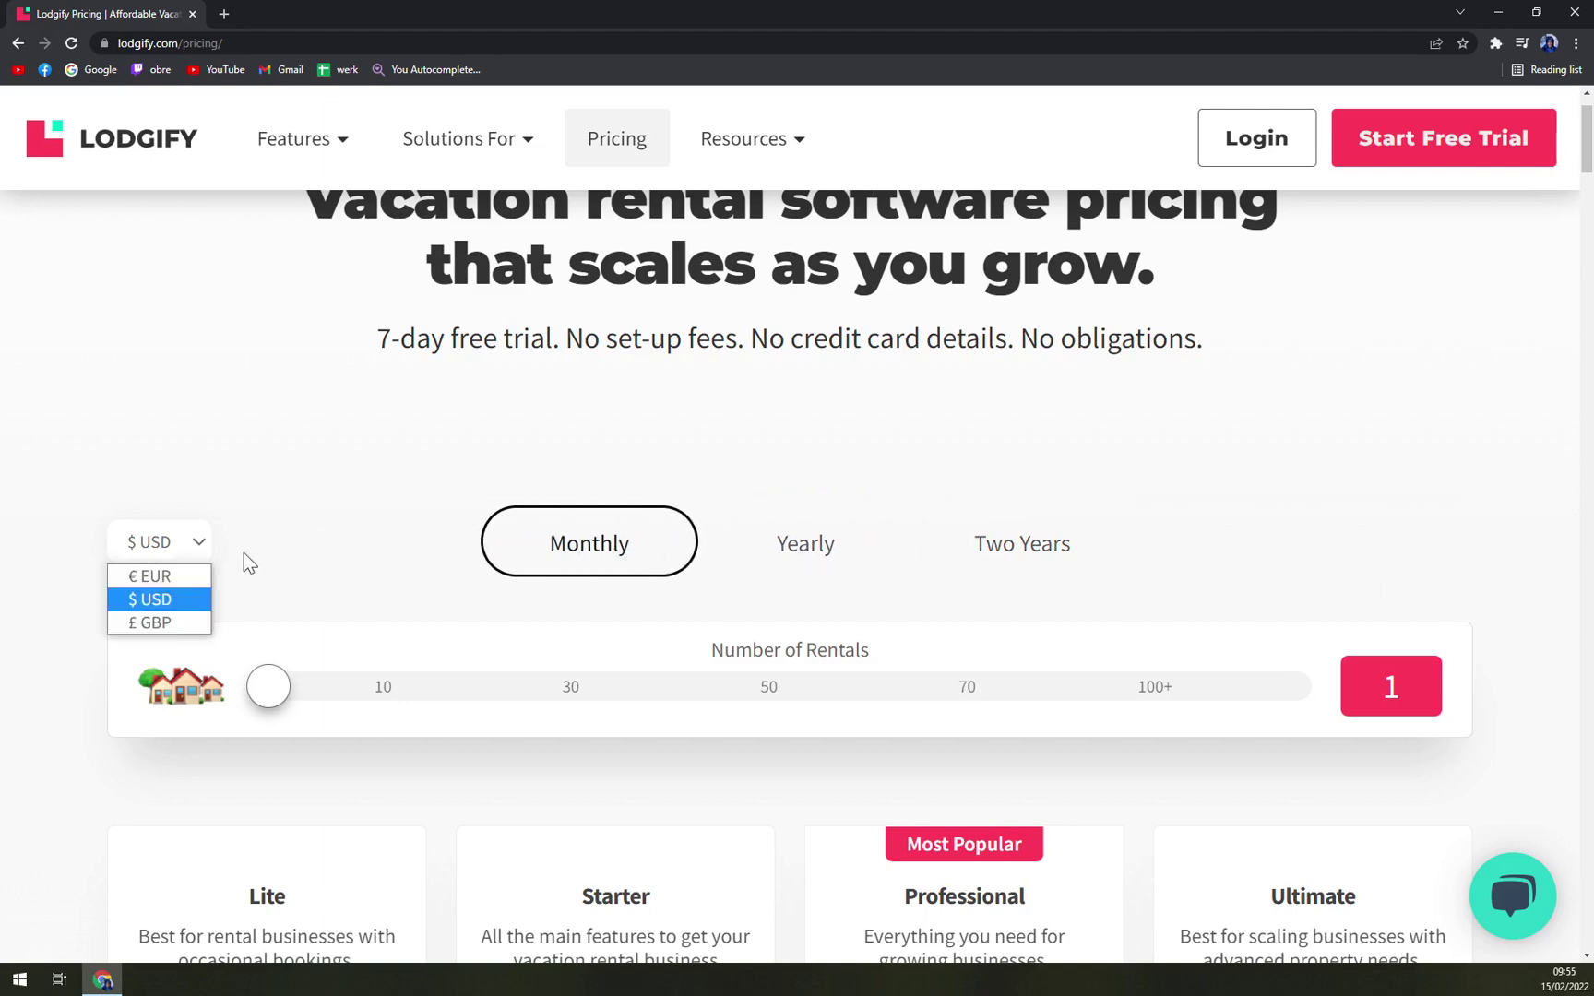
pyautogui.click(174, 578)
pyautogui.scroll(-5, 466, 544)
pyautogui.scroll(3, 599, 542)
pyautogui.hotkey('ctrl', '-')
pyautogui.hotkey('ctrl', '-')
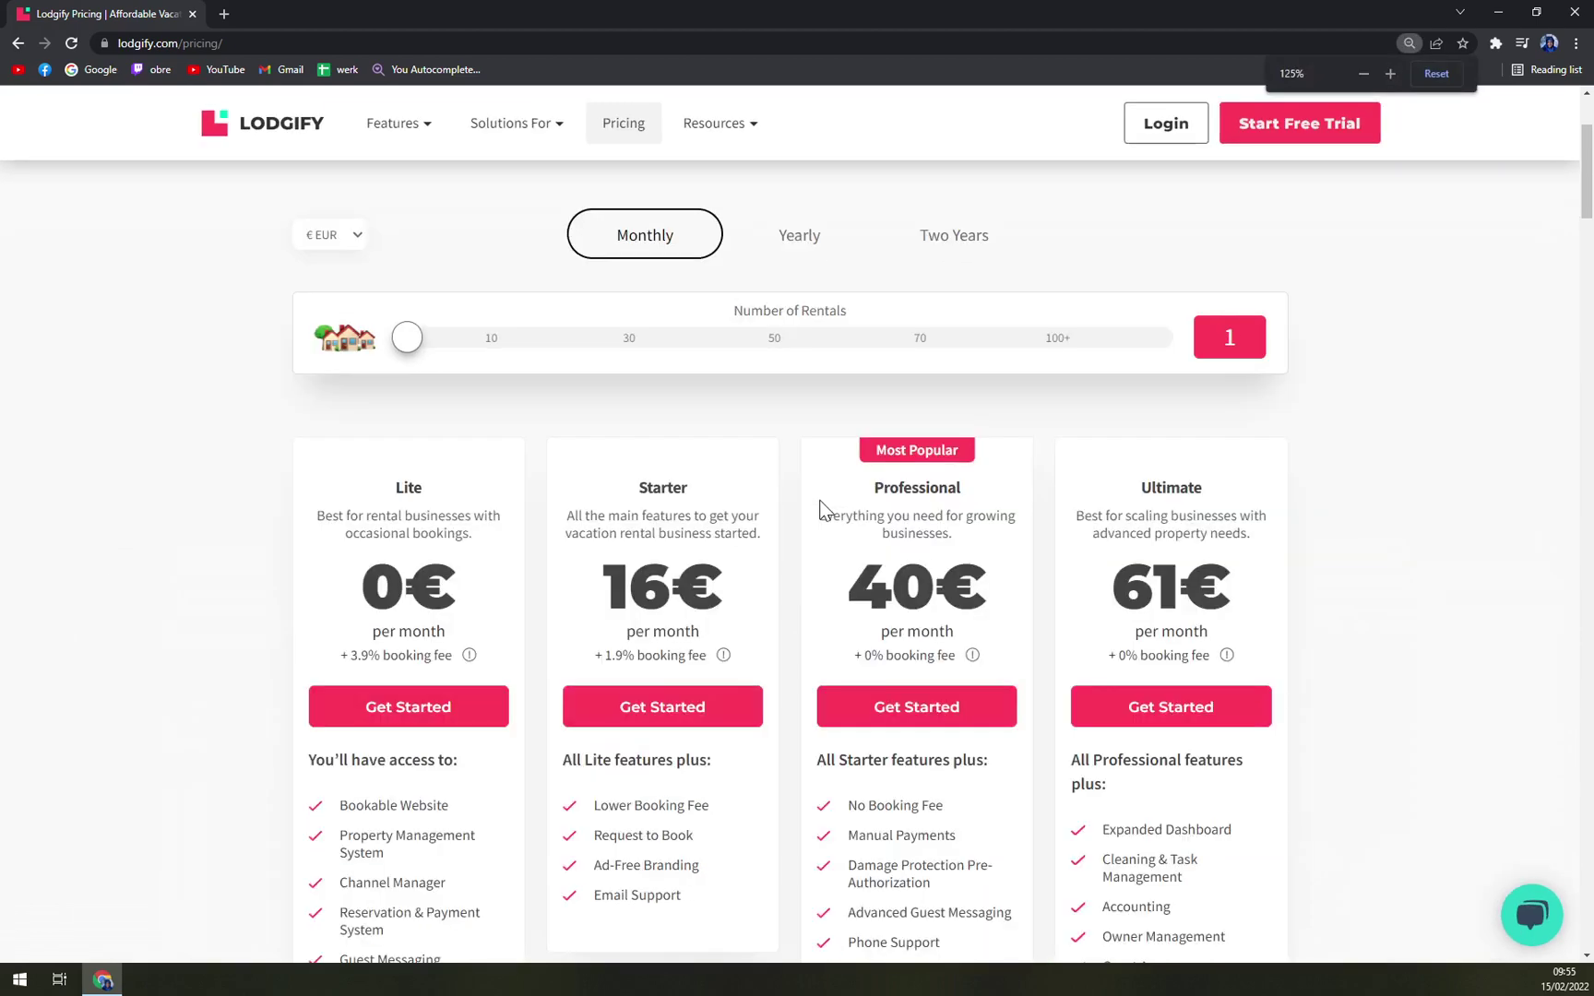
pyautogui.moveTo(407, 420); pyautogui.dragTo(505, 438)
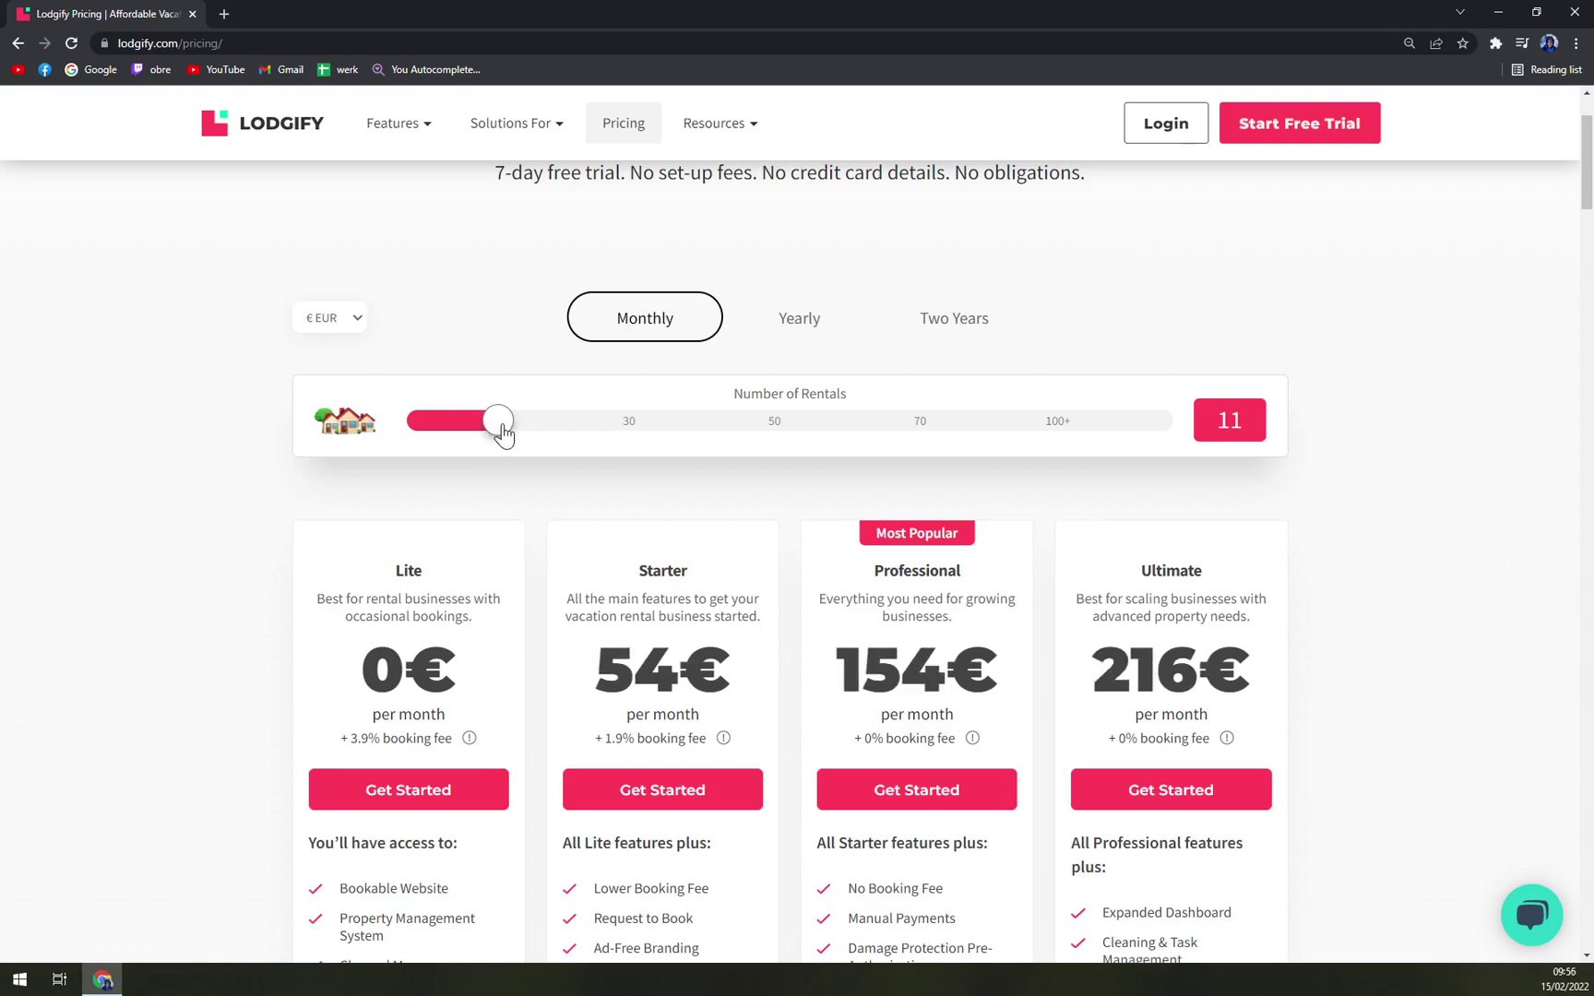
pyautogui.moveTo(499, 424); pyautogui.dragTo(494, 427)
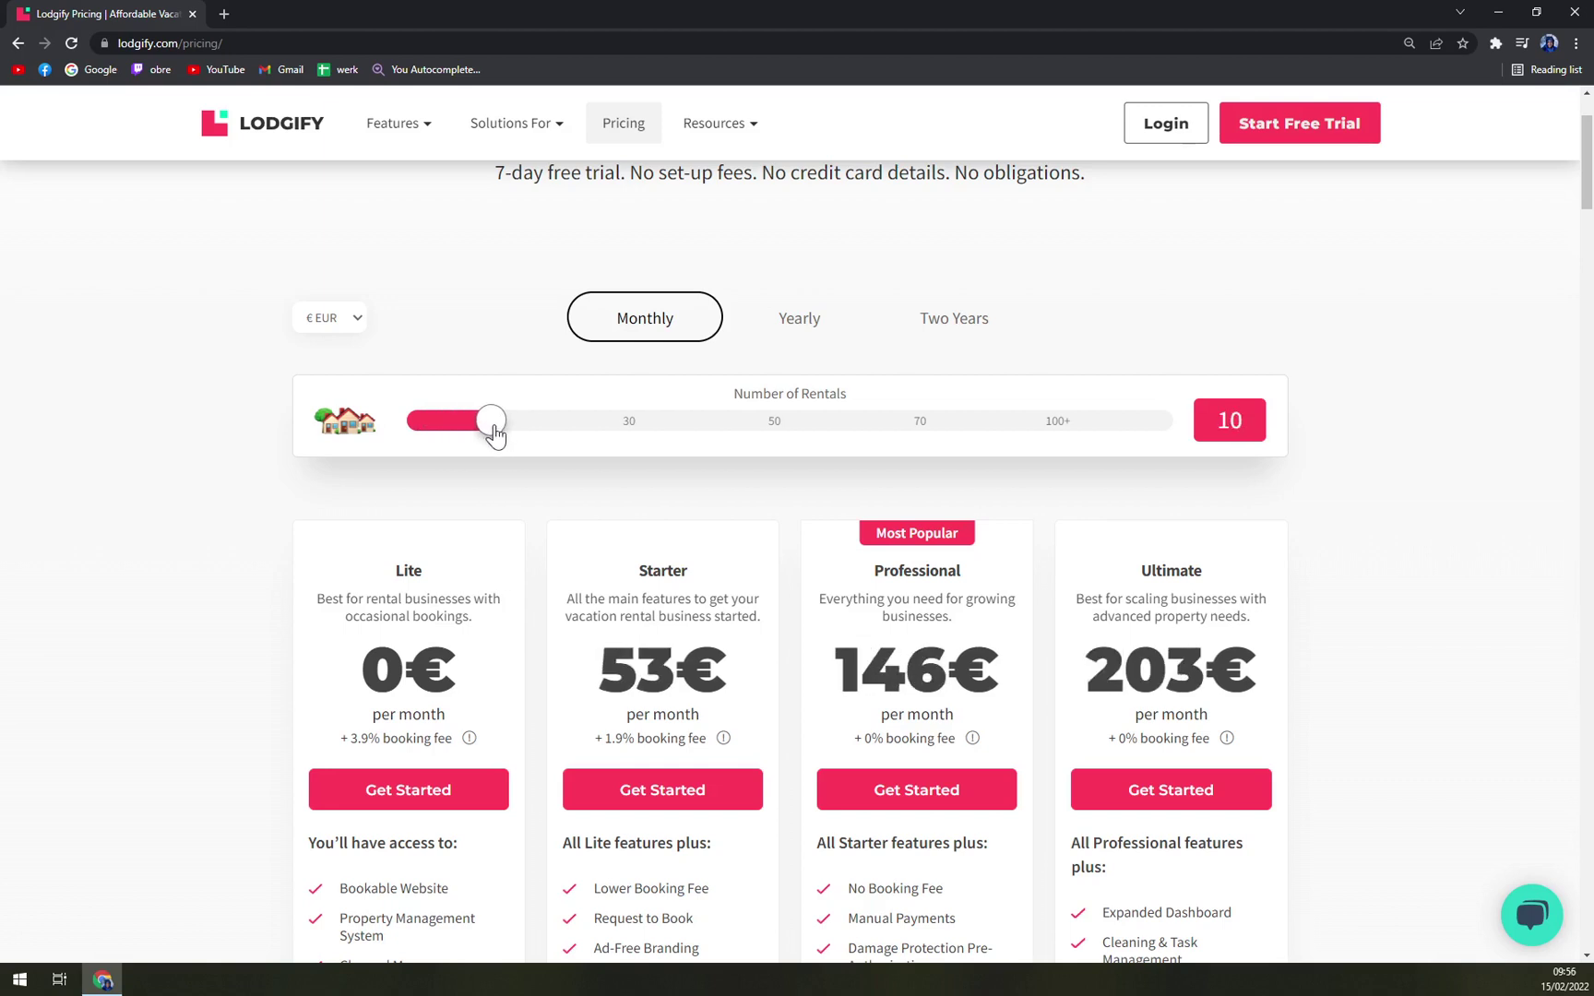
pyautogui.scroll(-2, 258, 641)
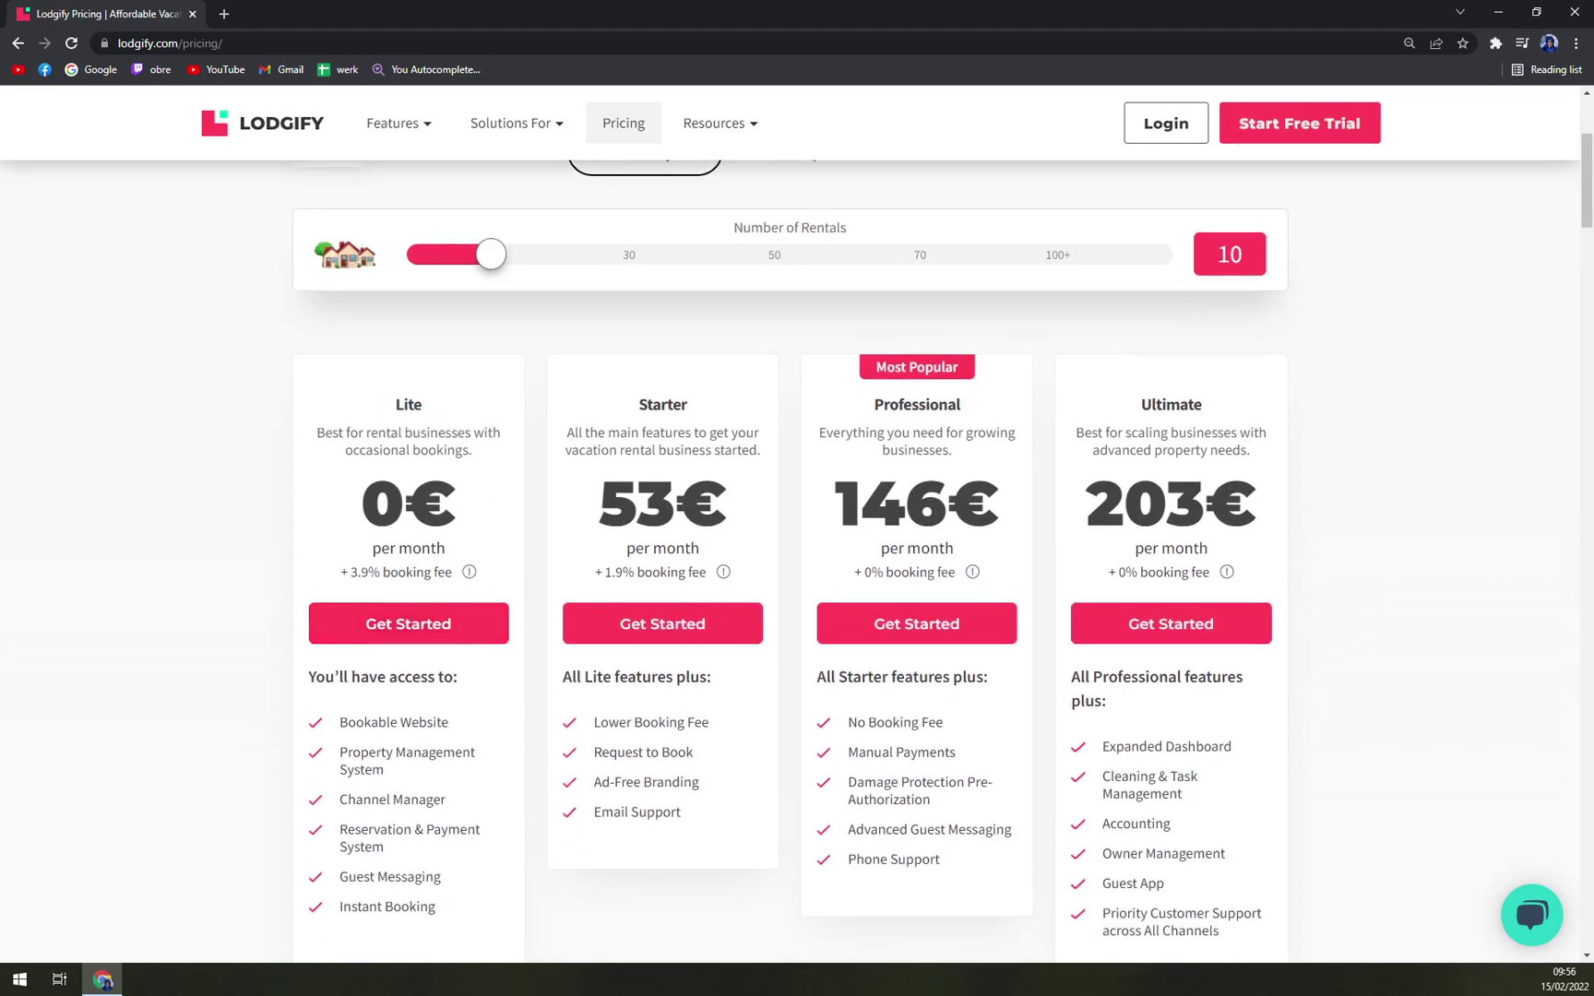
pyautogui.scroll(-2, 252, 478)
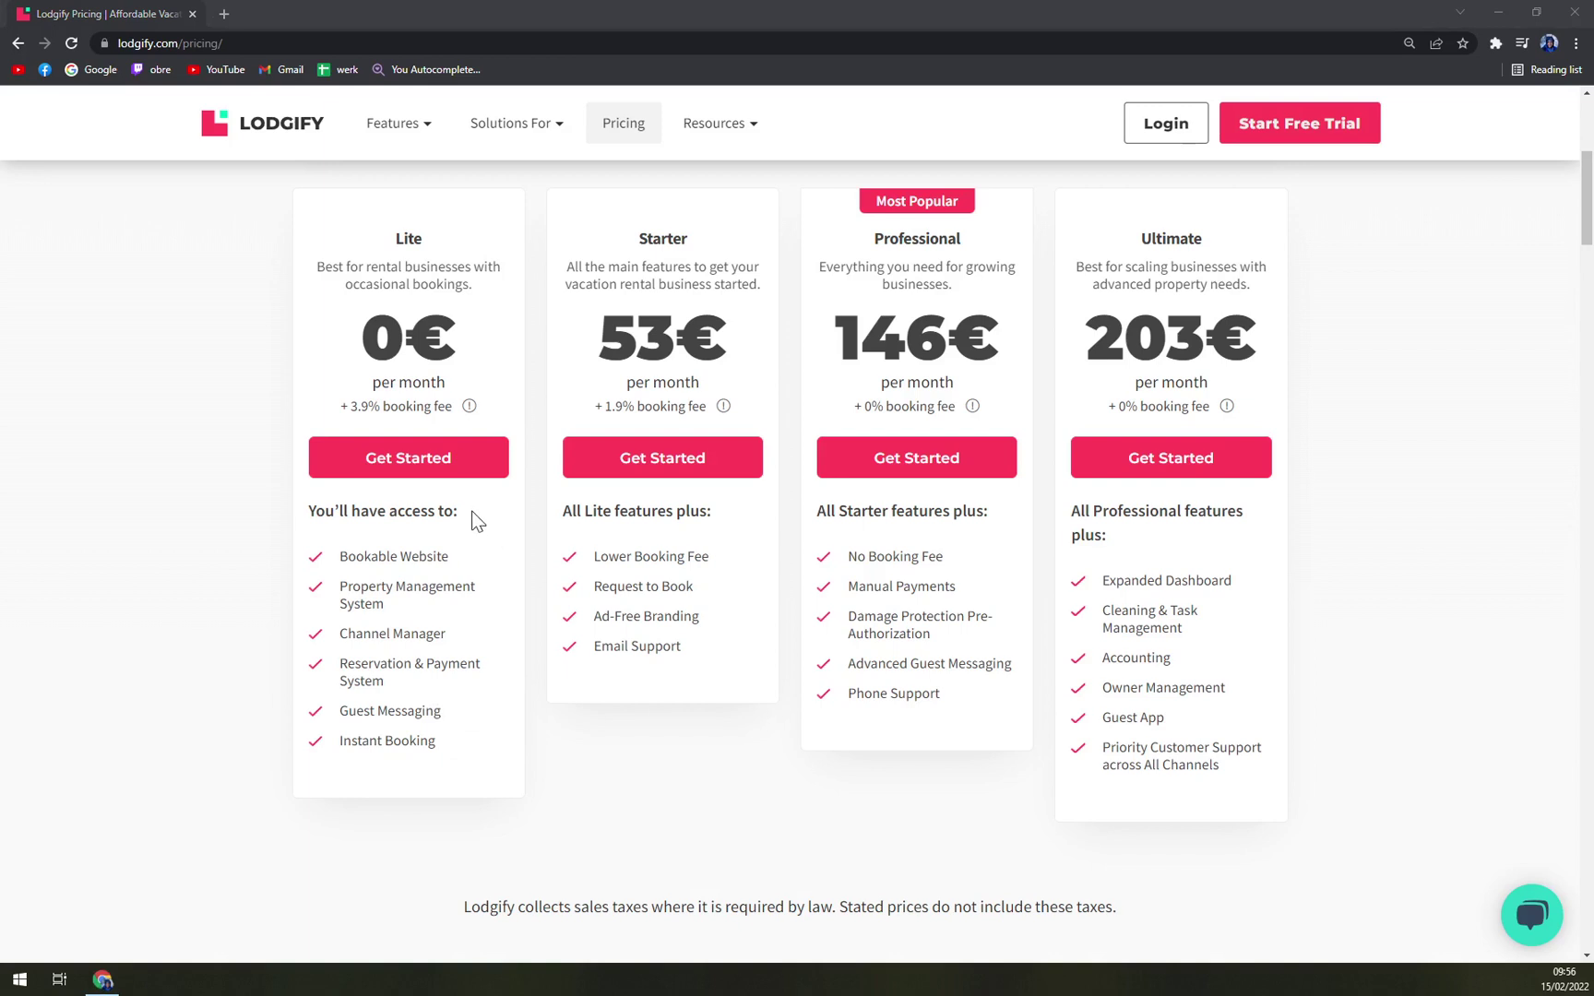
pyautogui.scroll(2, 722, 362)
pyautogui.scroll(1, 722, 370)
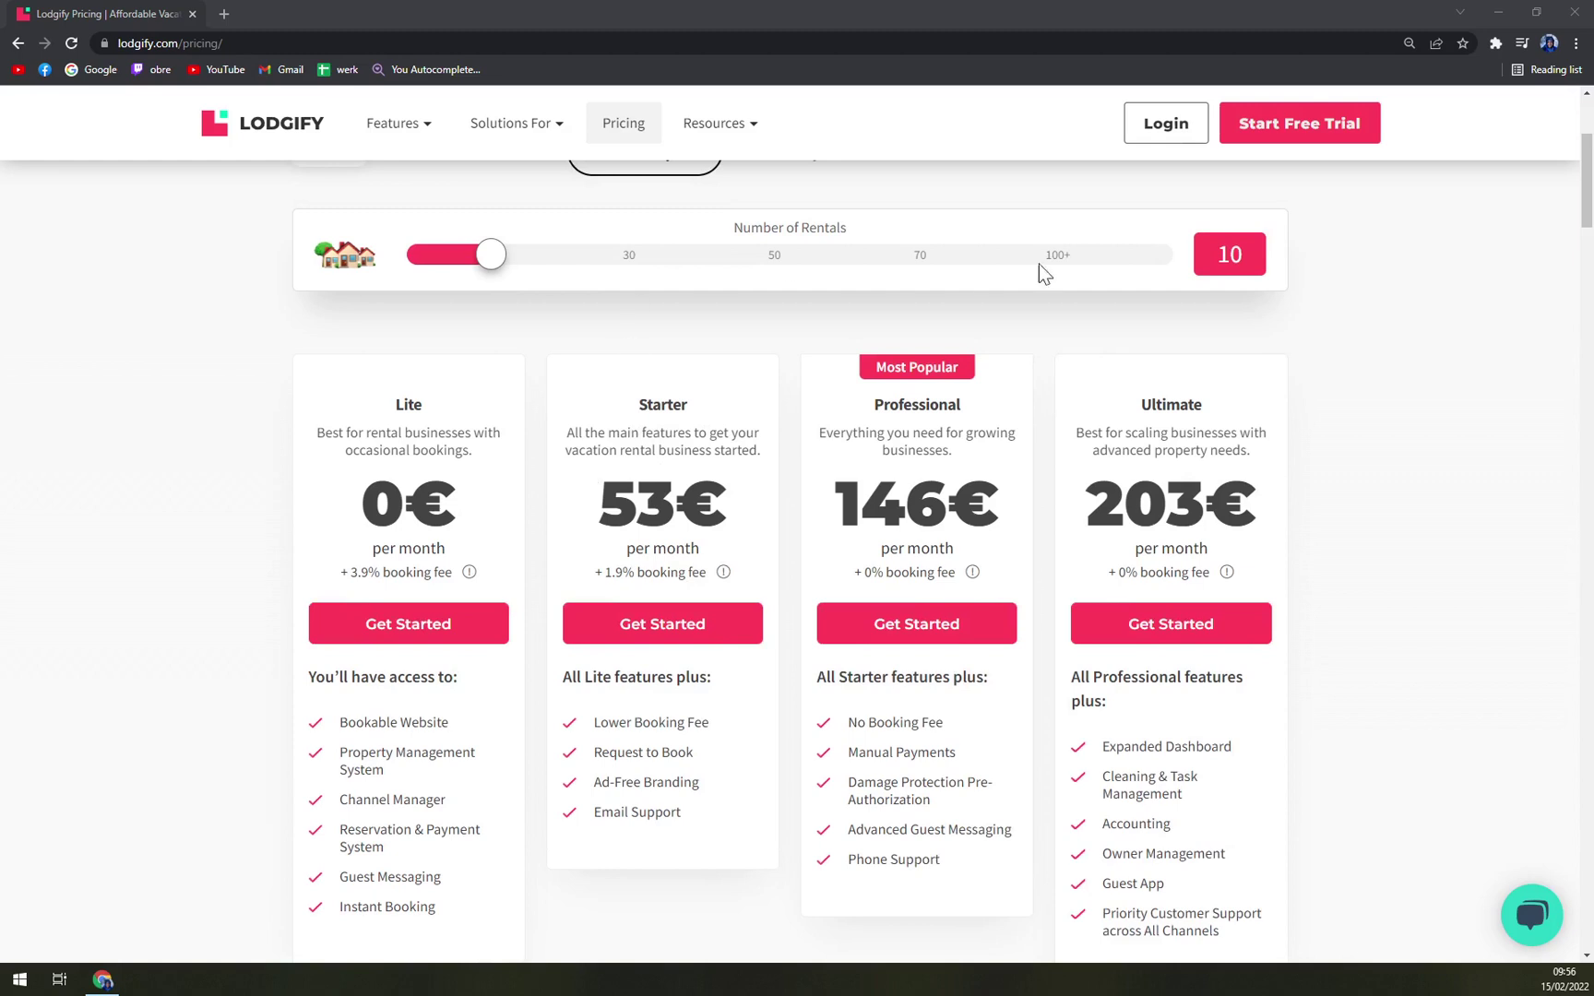
pyautogui.click(1230, 253)
pyautogui.hotkey('ctrl', 'a')
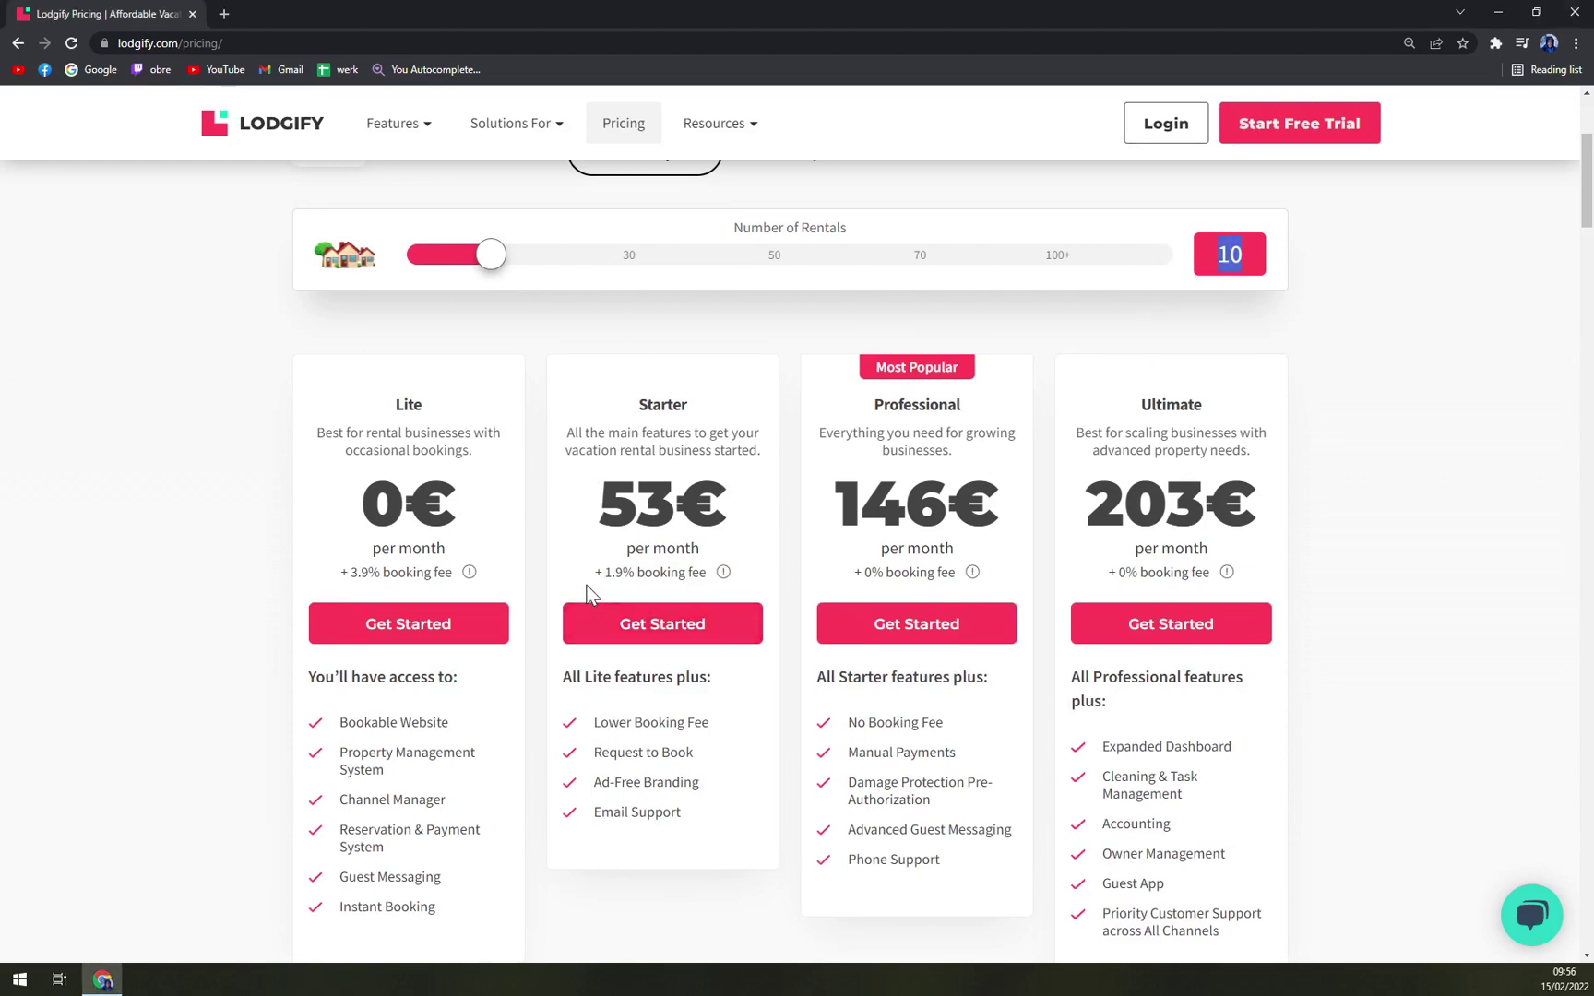
pyautogui.moveTo(597, 584); pyautogui.dragTo(664, 595)
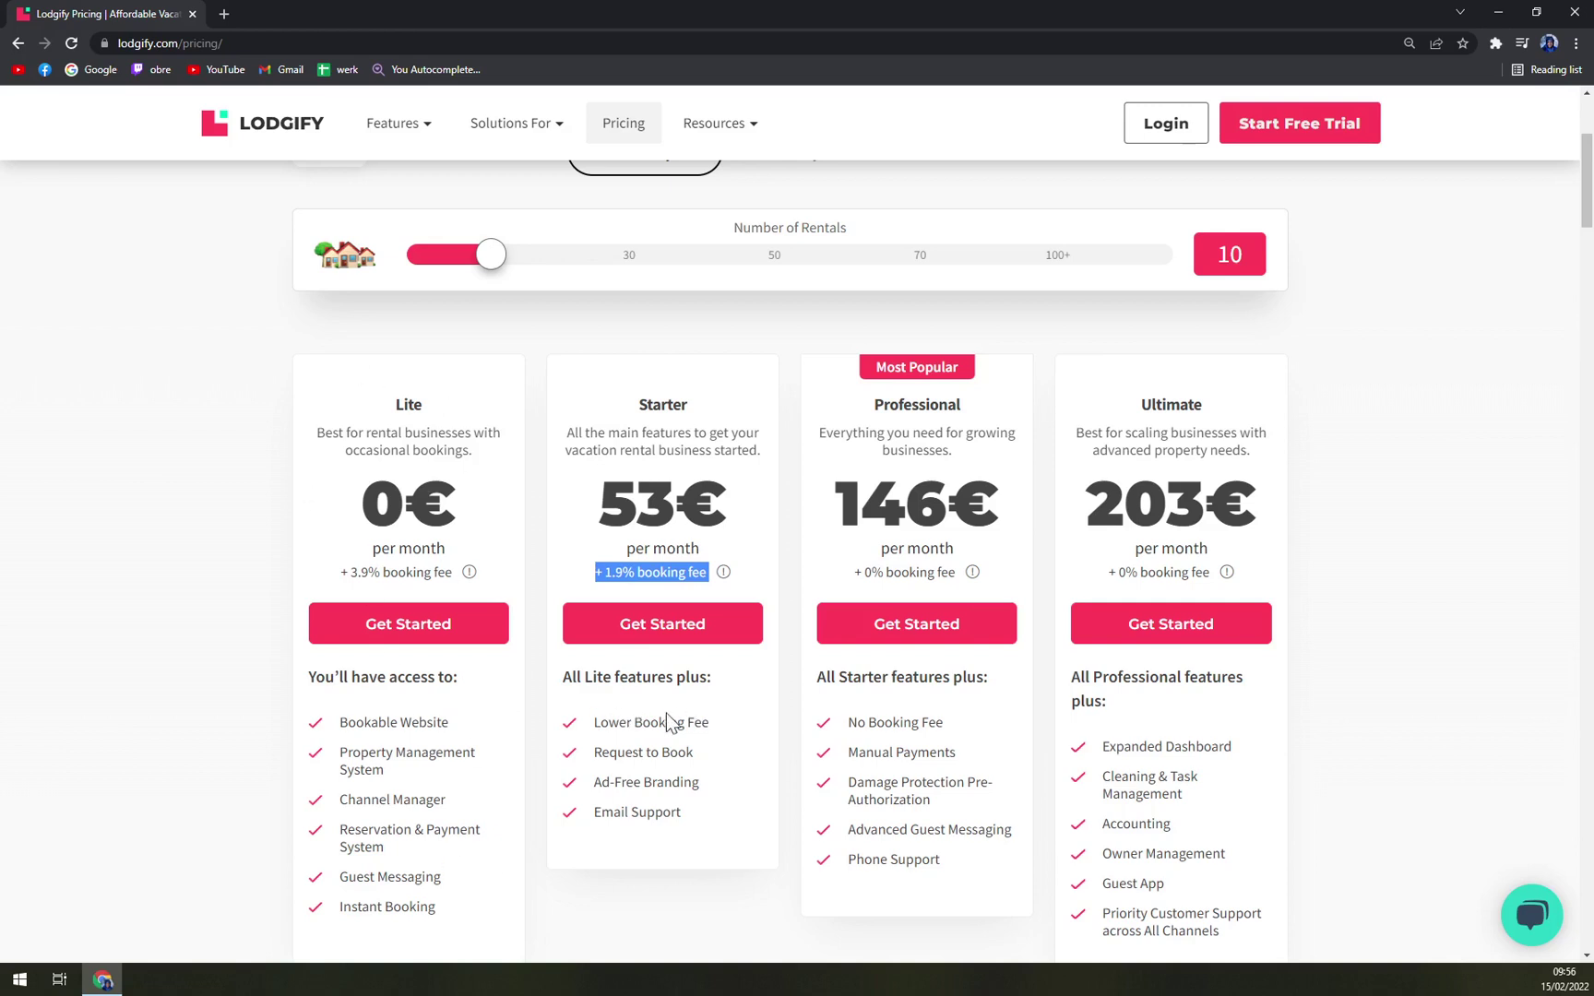
pyautogui.moveTo(625, 722); pyautogui.dragTo(710, 722)
pyautogui.click(712, 722)
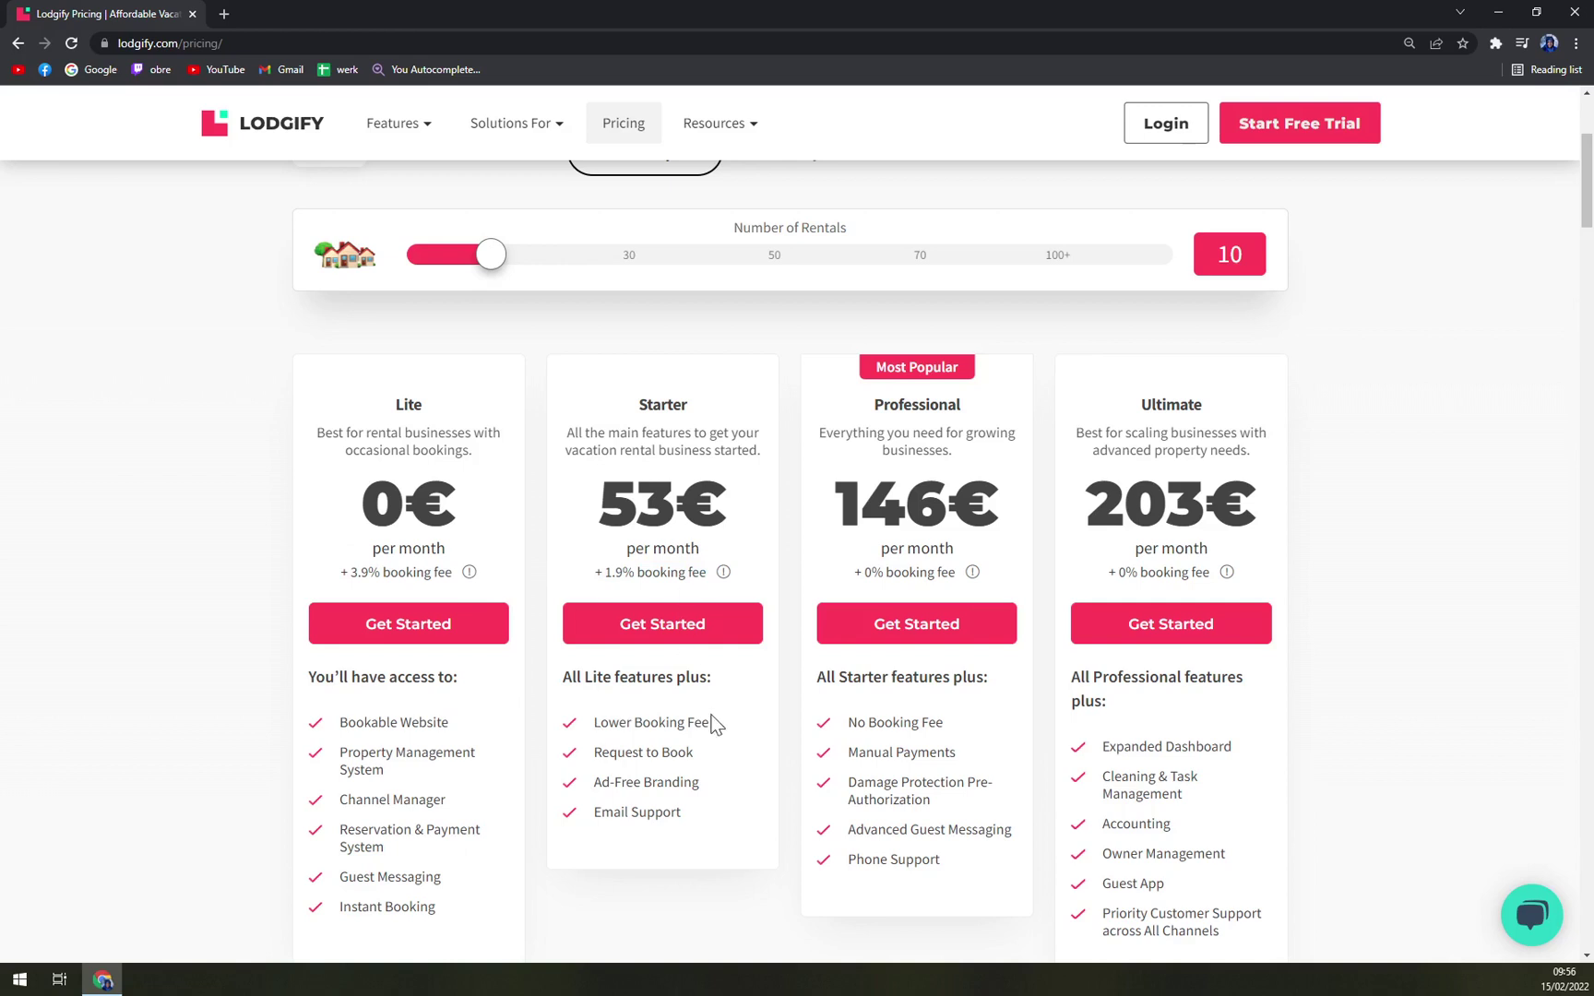
pyautogui.scroll(-1, 684, 767)
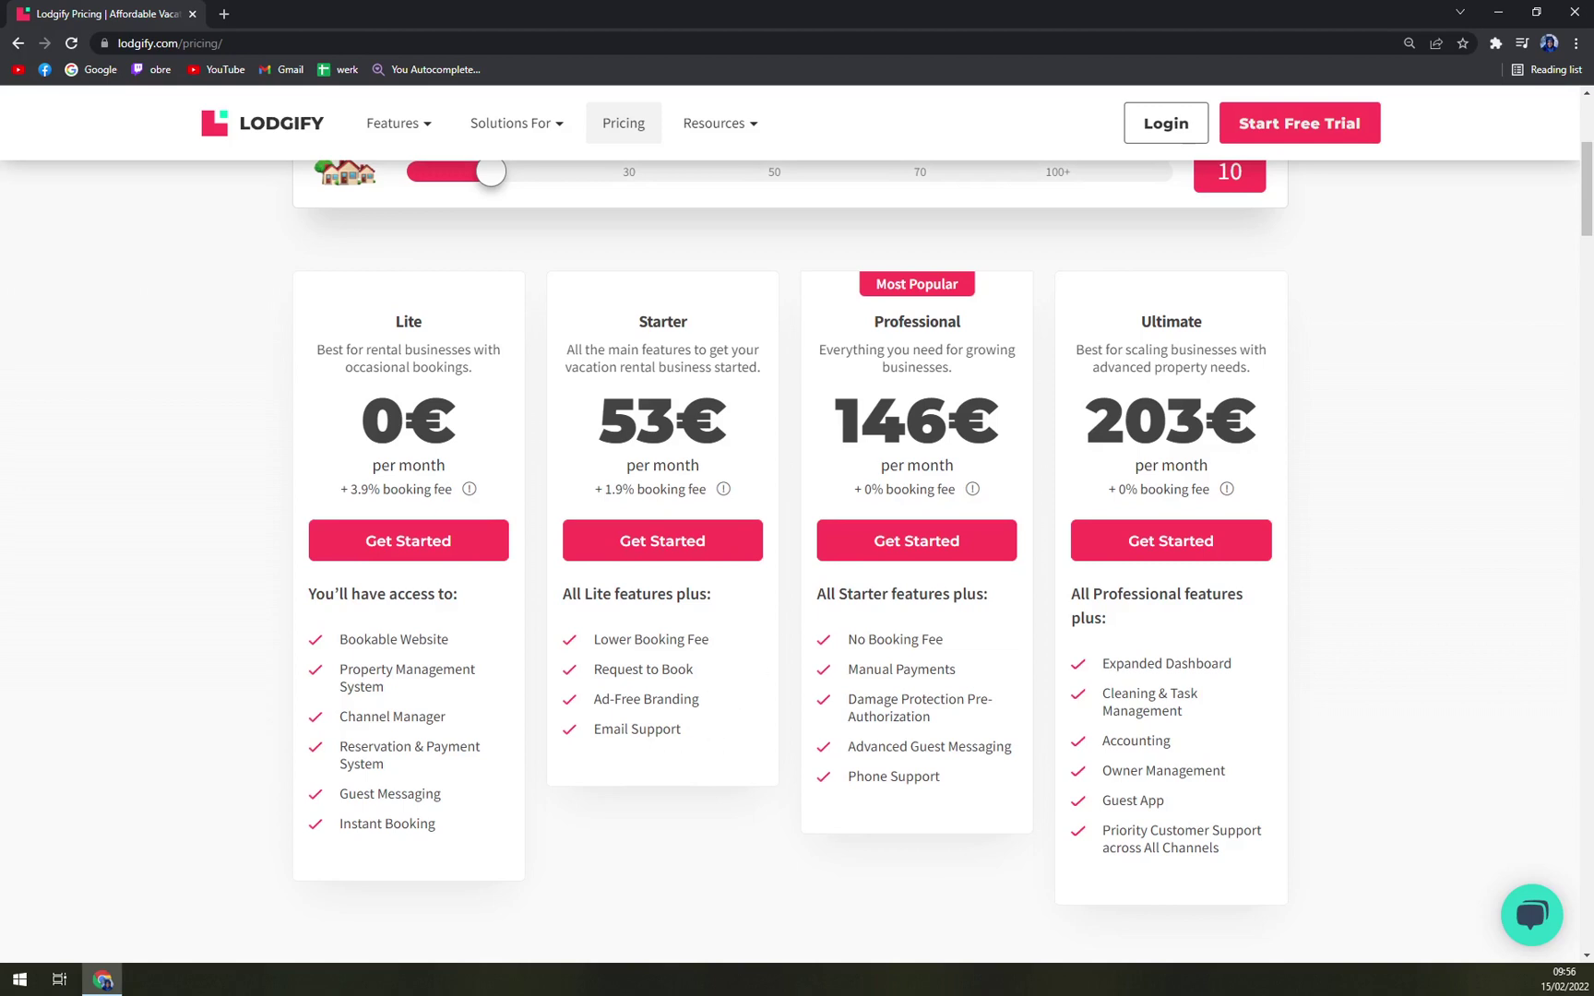
pyautogui.moveTo(874, 321); pyautogui.dragTo(992, 319)
pyautogui.click(955, 328)
pyautogui.scroll(1, 955, 330)
pyautogui.scroll(2, 955, 330)
pyautogui.scroll(-1, 791, 581)
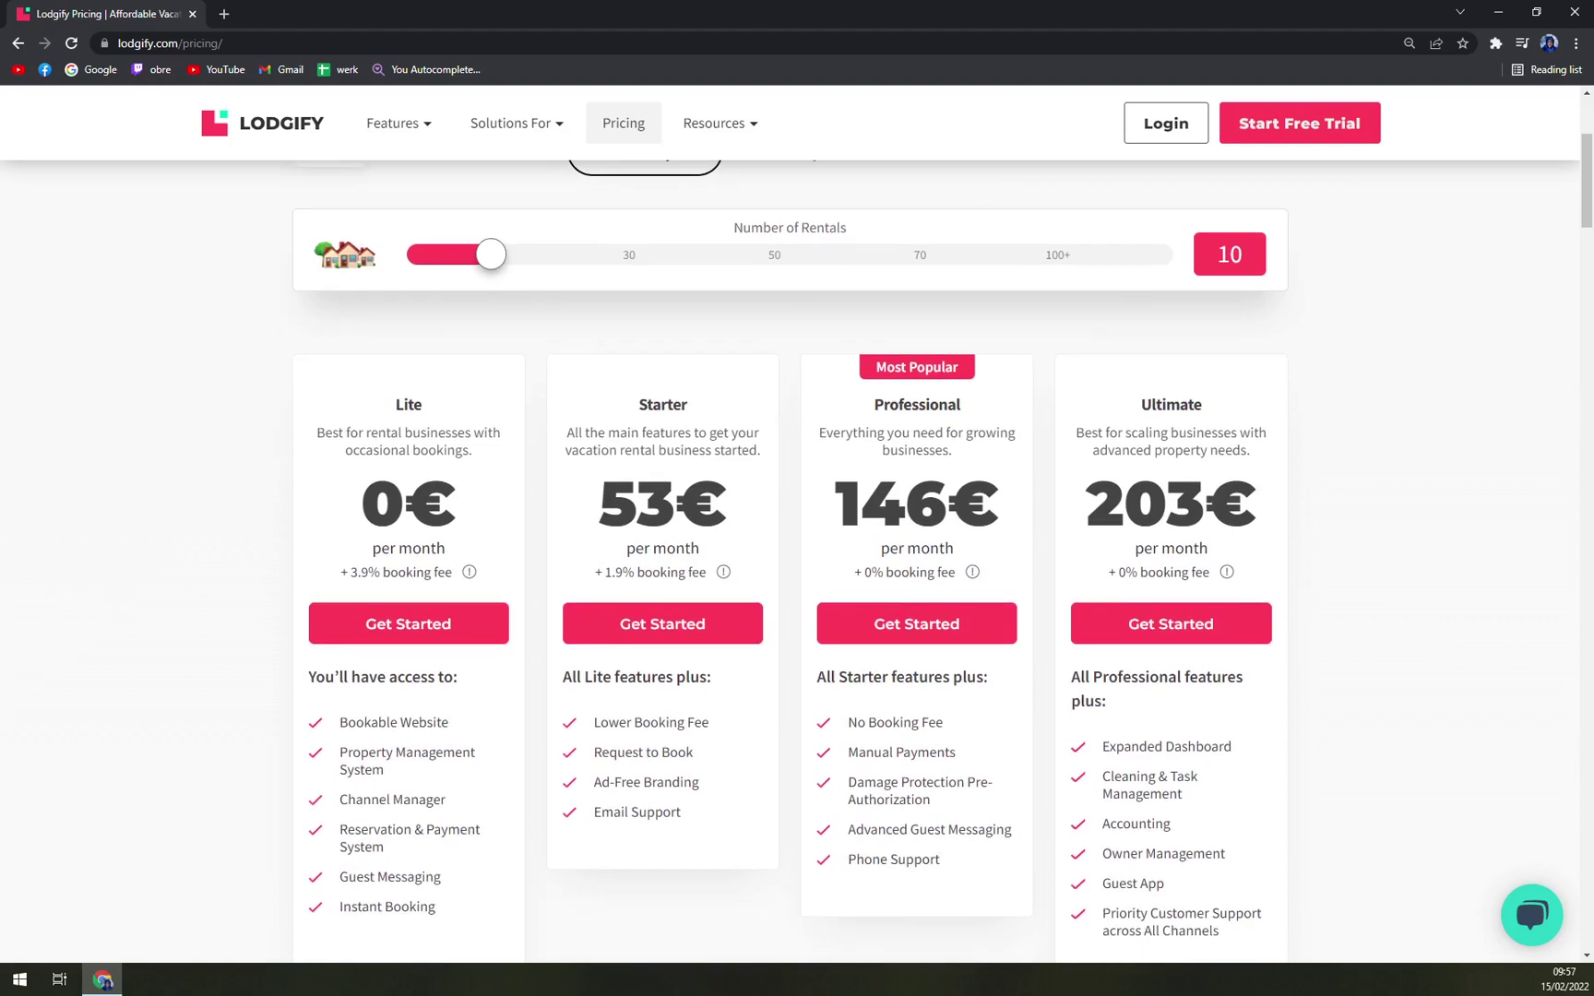
pyautogui.moveTo(860, 506); pyautogui.dragTo(1029, 509)
pyautogui.click(1028, 508)
pyautogui.moveTo(827, 576); pyautogui.dragTo(954, 583)
pyautogui.click(1022, 583)
pyautogui.scroll(-2, 941, 688)
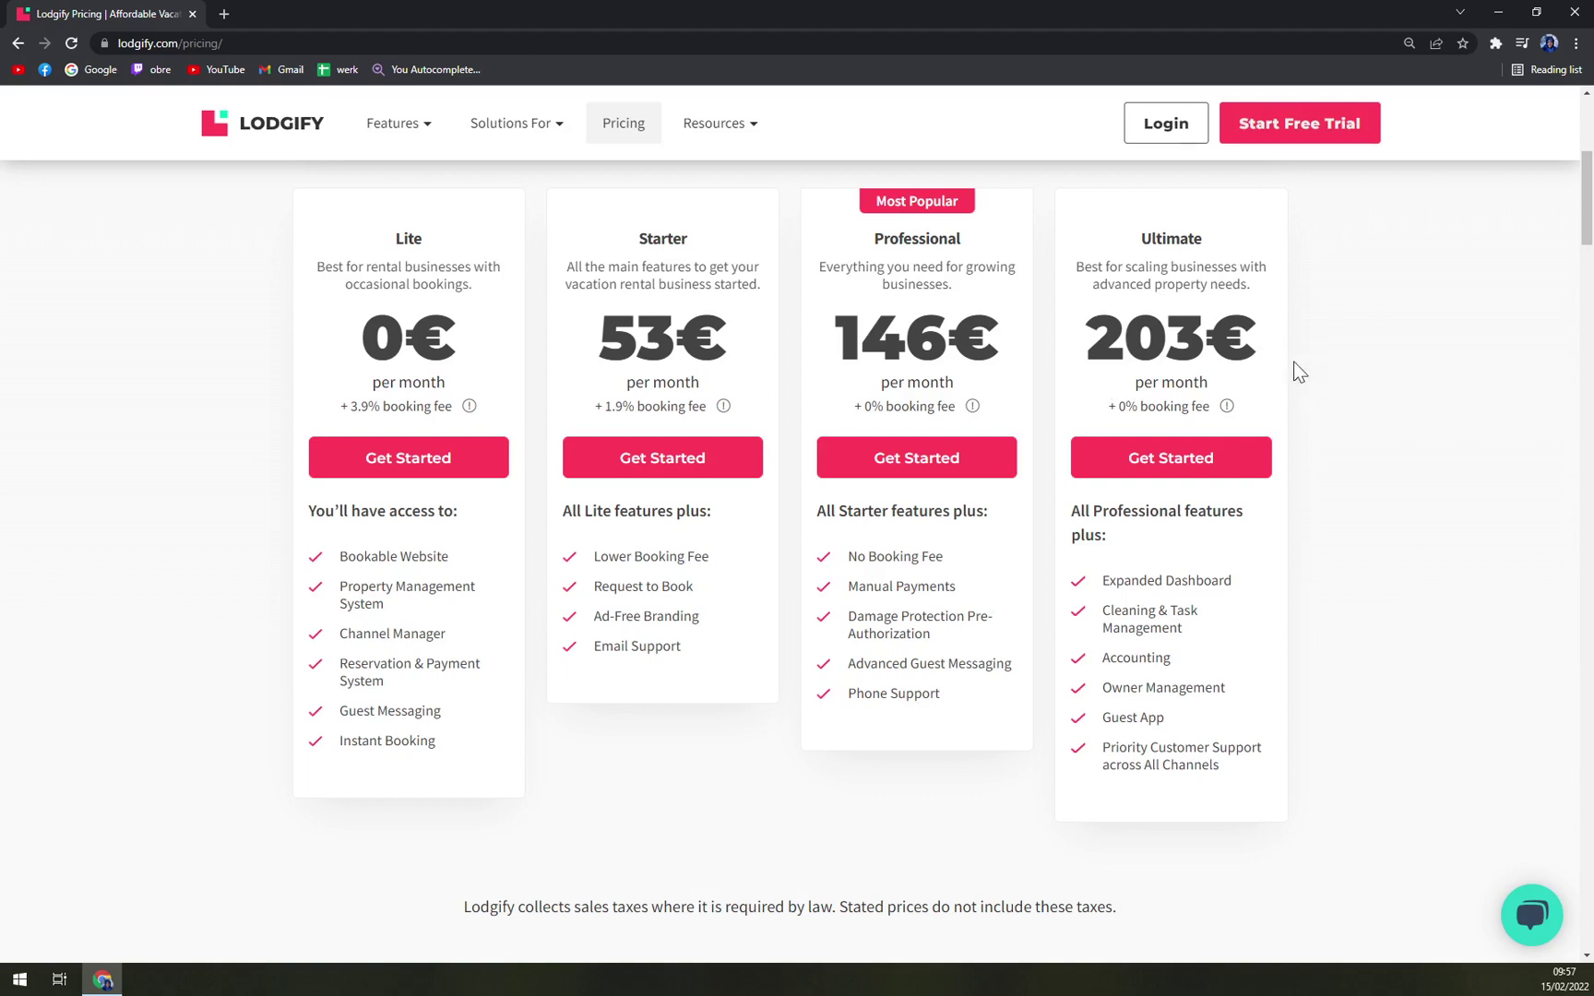
pyautogui.moveTo(1110, 406); pyautogui.dragTo(1263, 420)
pyautogui.click(1259, 564)
pyautogui.scroll(5, 1192, 256)
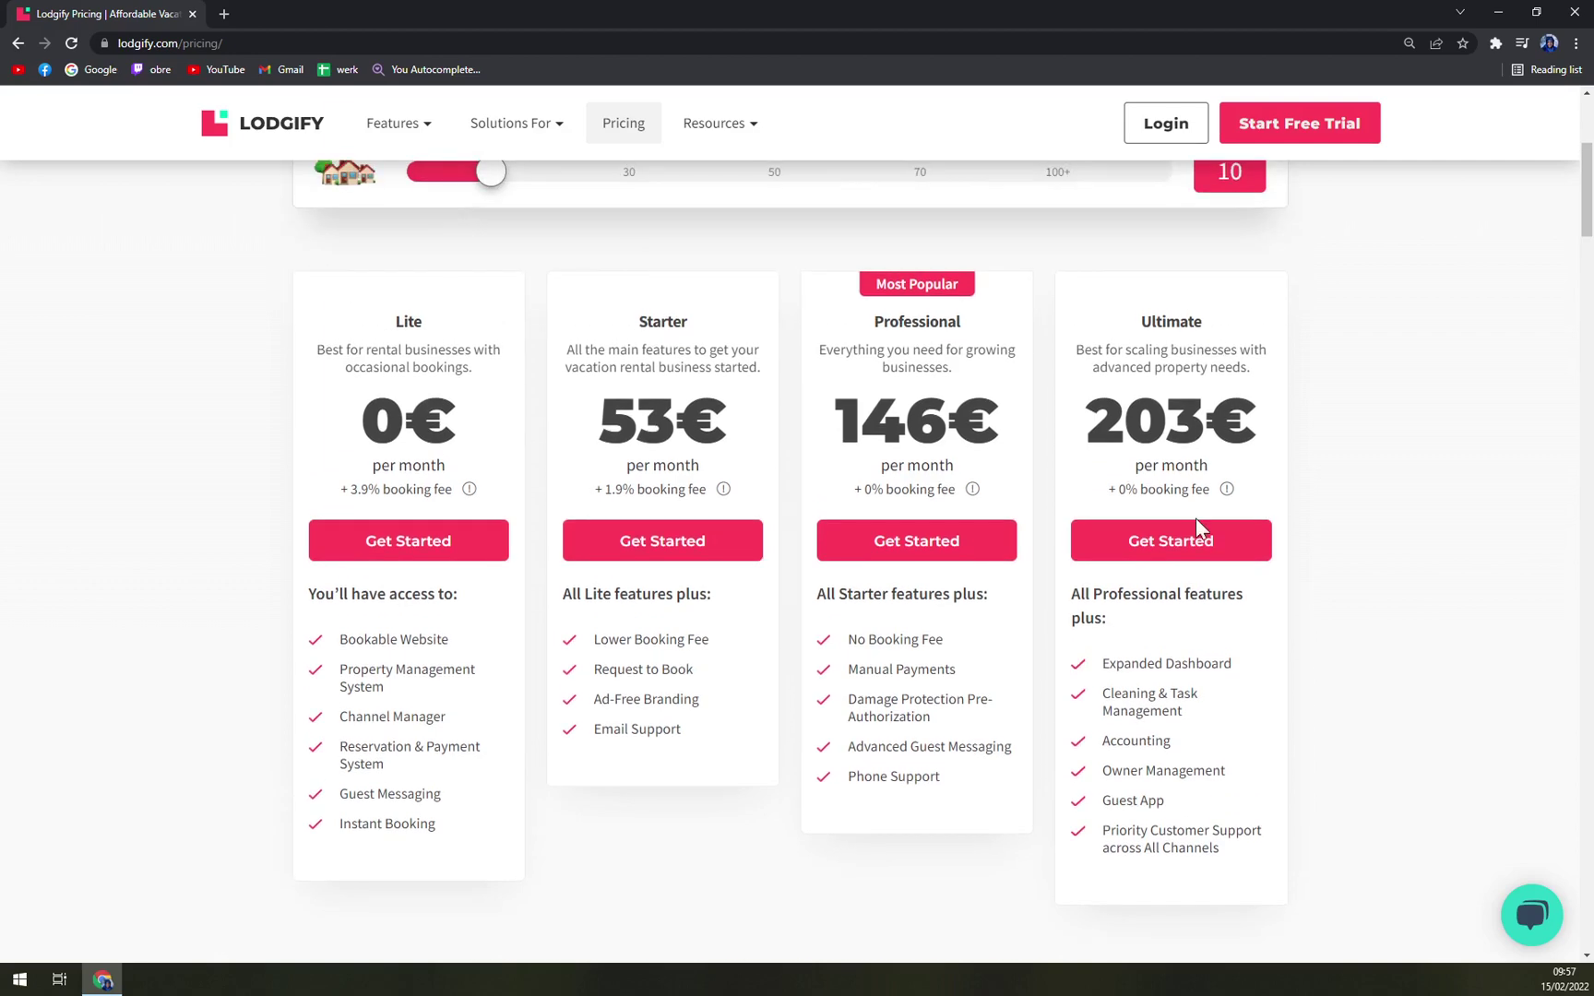
pyautogui.scroll(-5, 1123, 735)
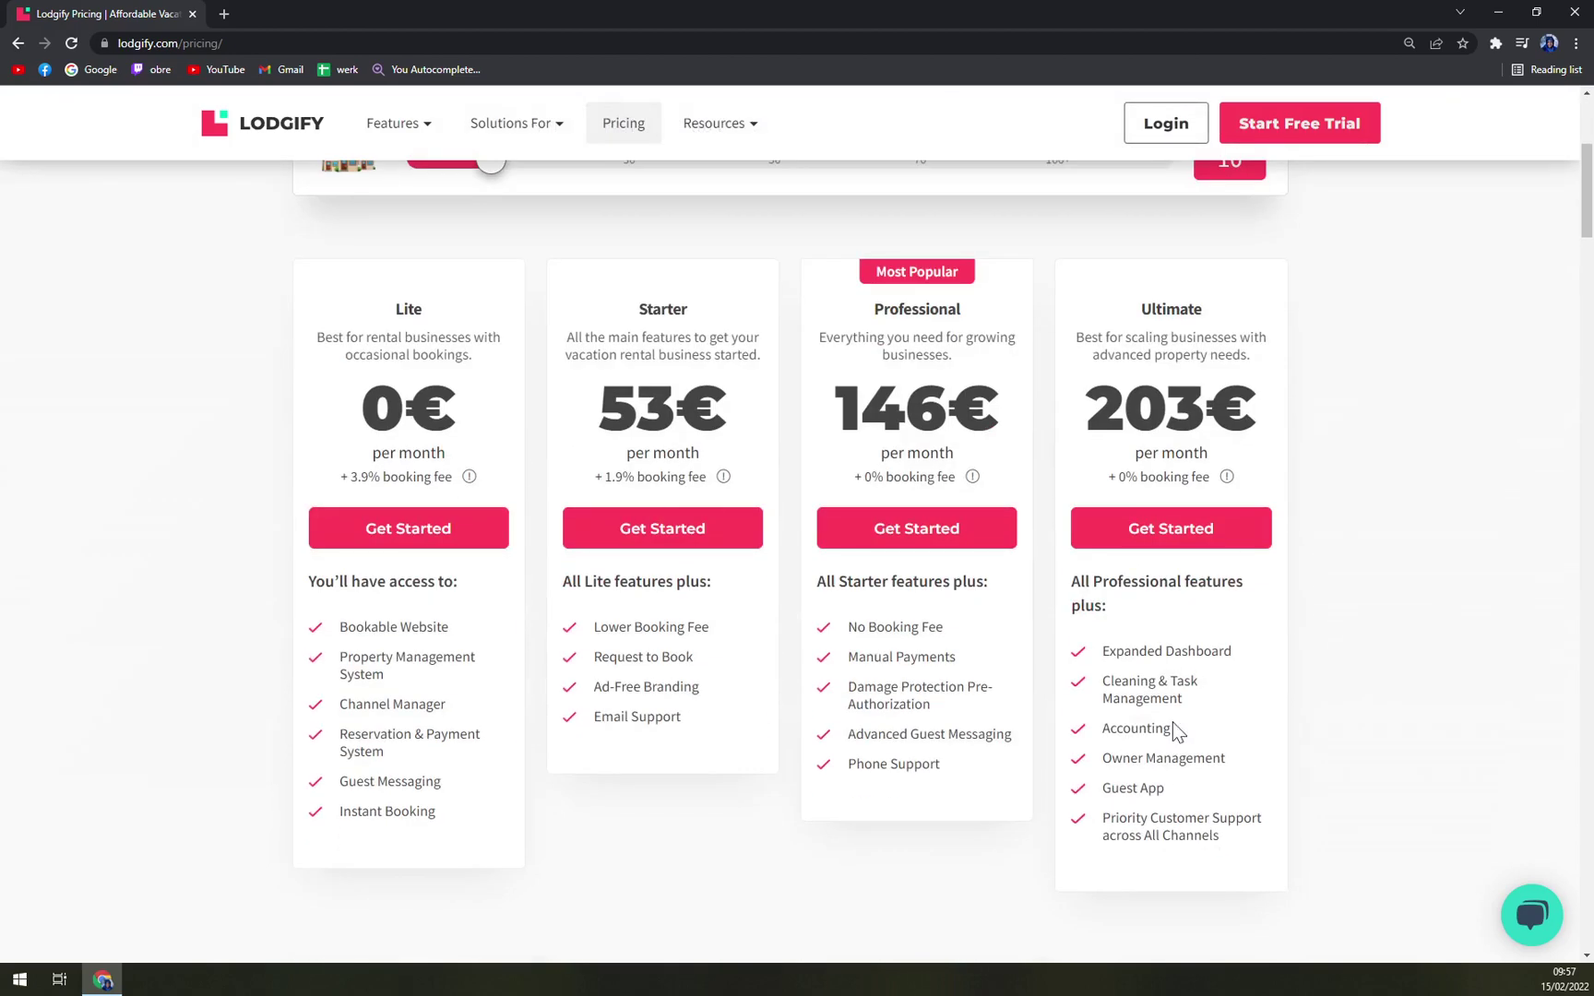
pyautogui.scroll(3, 1197, 704)
pyautogui.scroll(-3, 1202, 711)
pyautogui.scroll(4, 1222, 712)
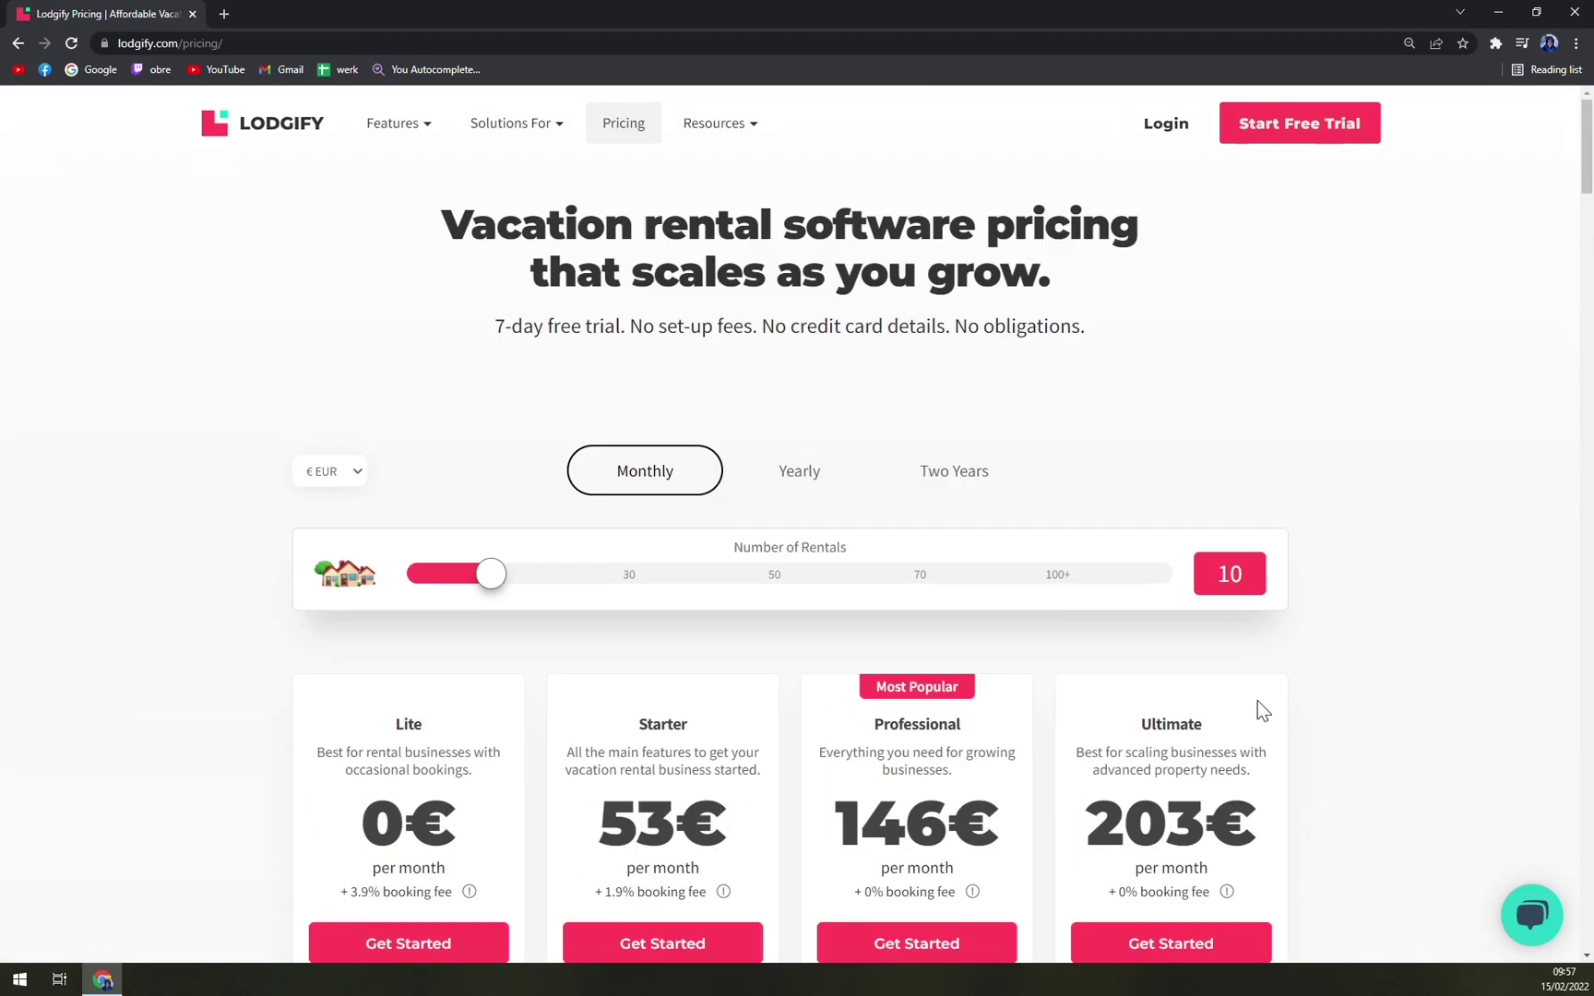
# Start the free trial with a Google account and mark Property Management System as important.
pyautogui.scroll(-4, 1253, 686)
pyautogui.scroll(5, 1172, 636)
pyautogui.click(1284, 134)
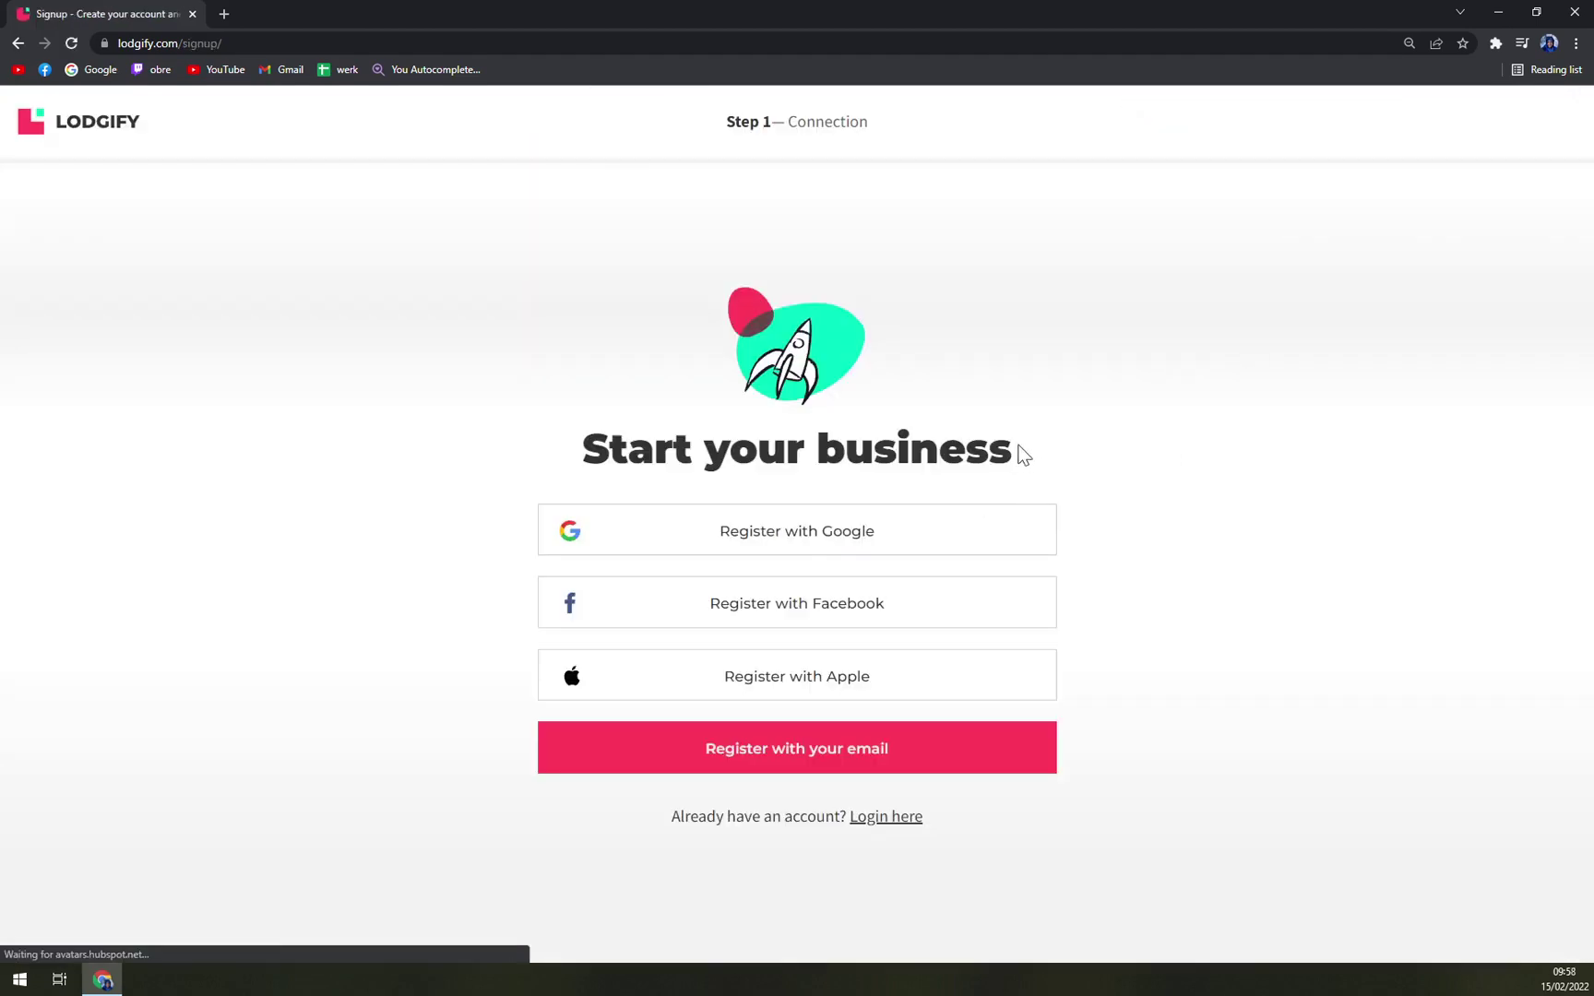
pyautogui.click(849, 552)
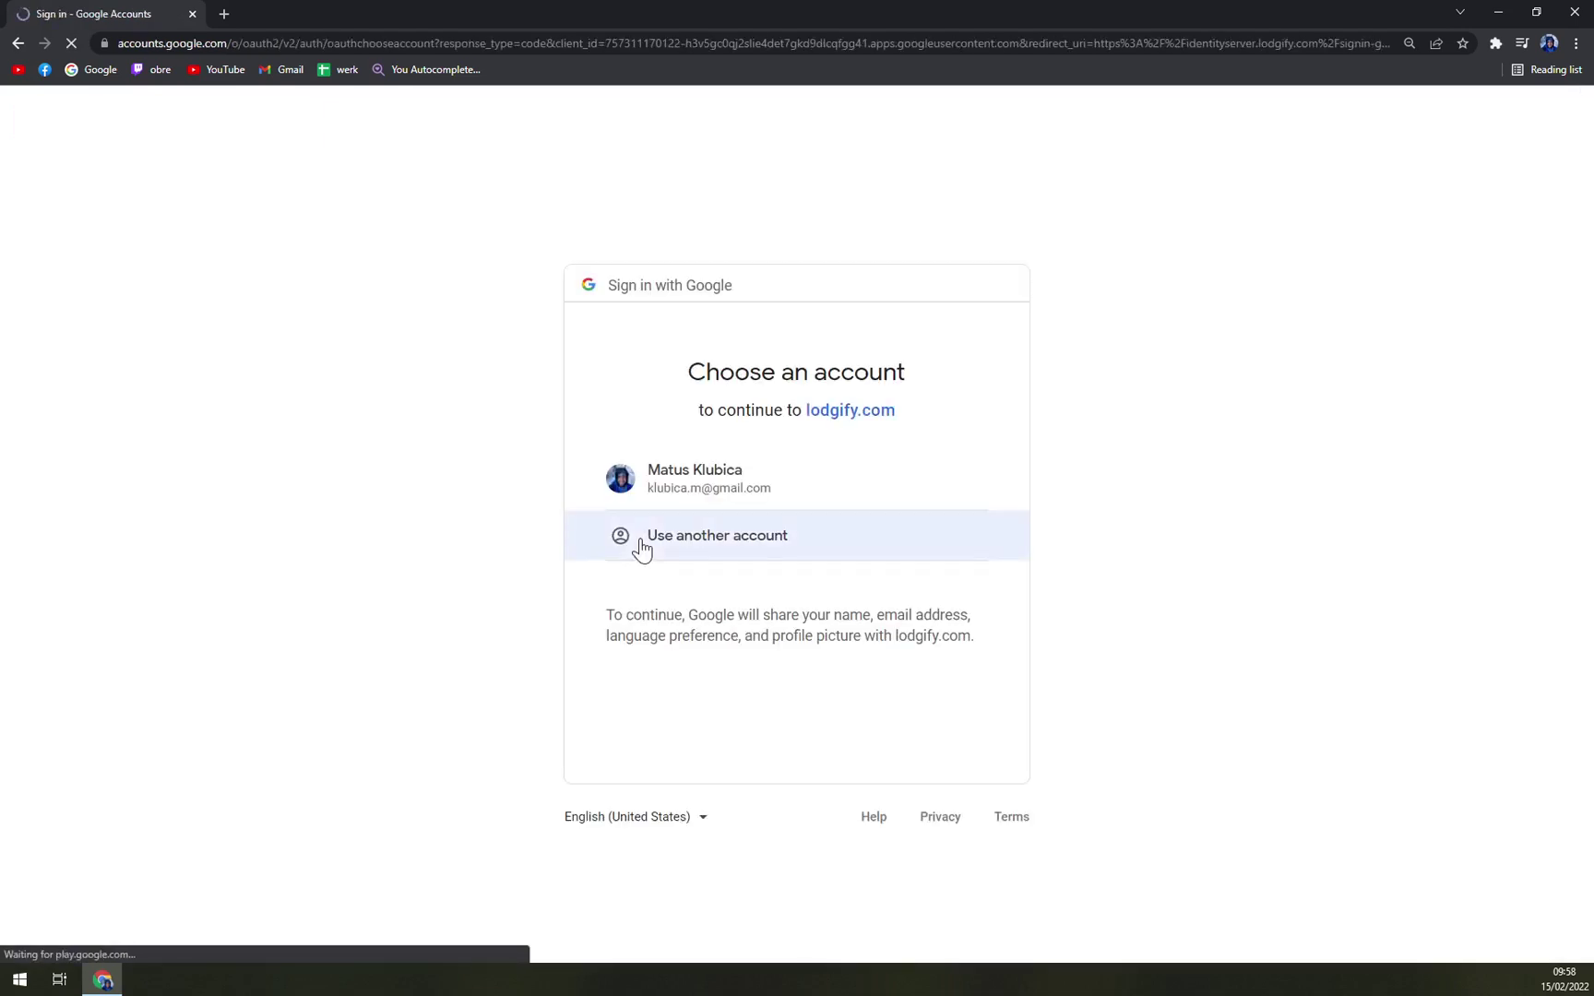
pyautogui.click(704, 496)
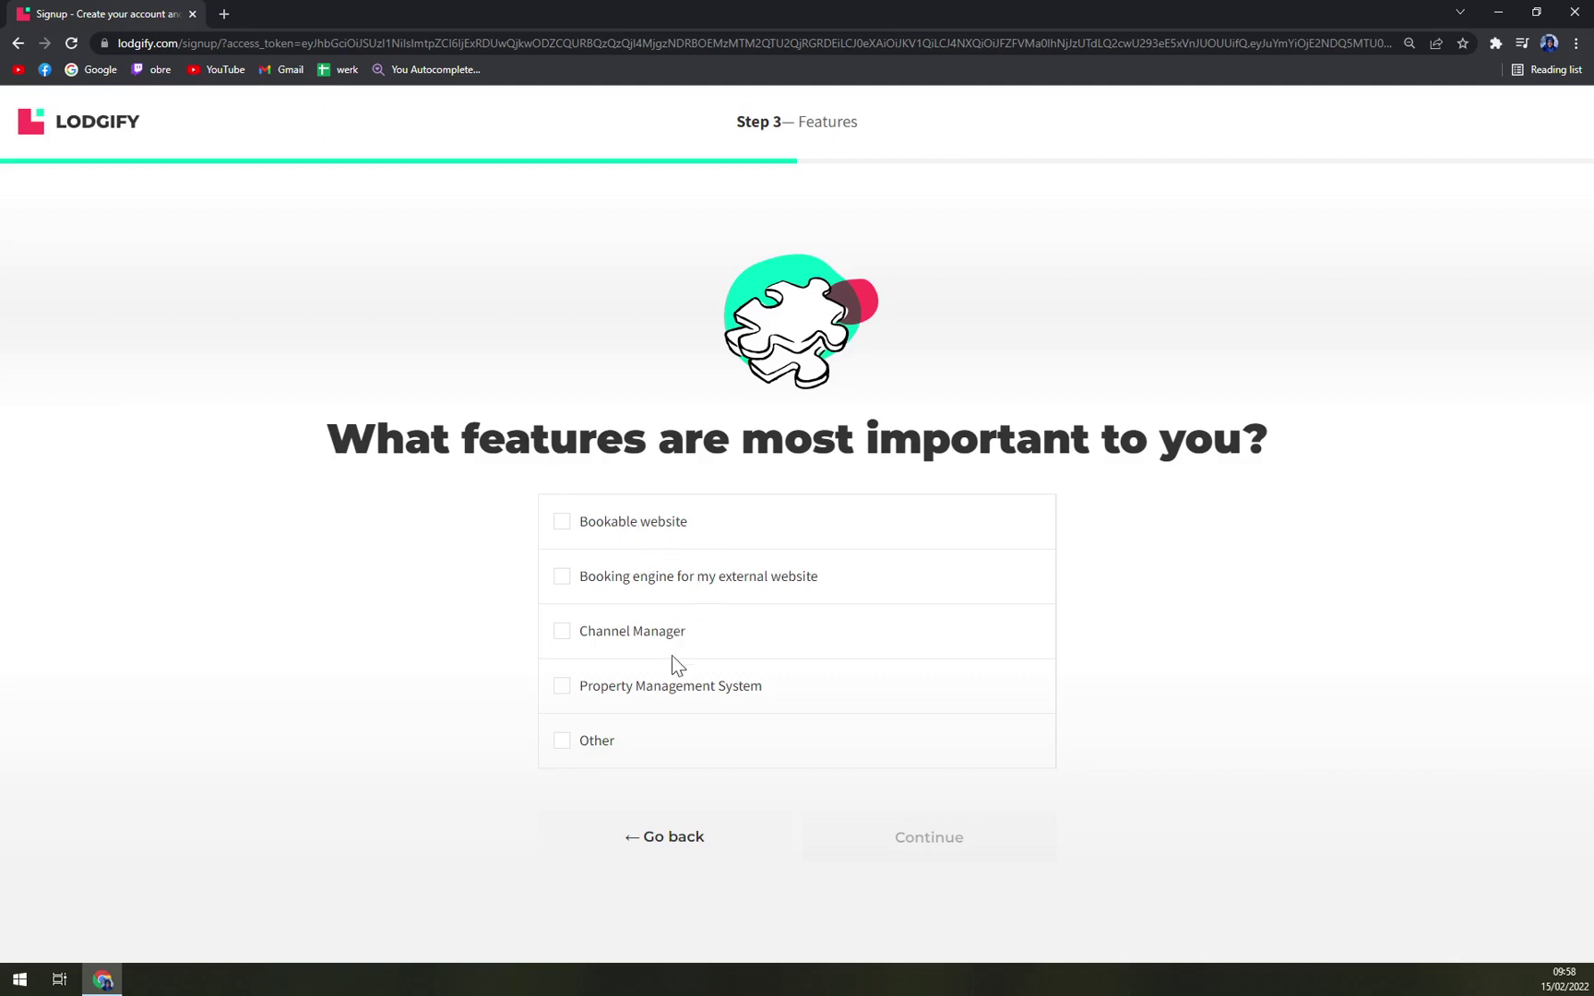
pyautogui.click(666, 702)
pyautogui.click(935, 840)
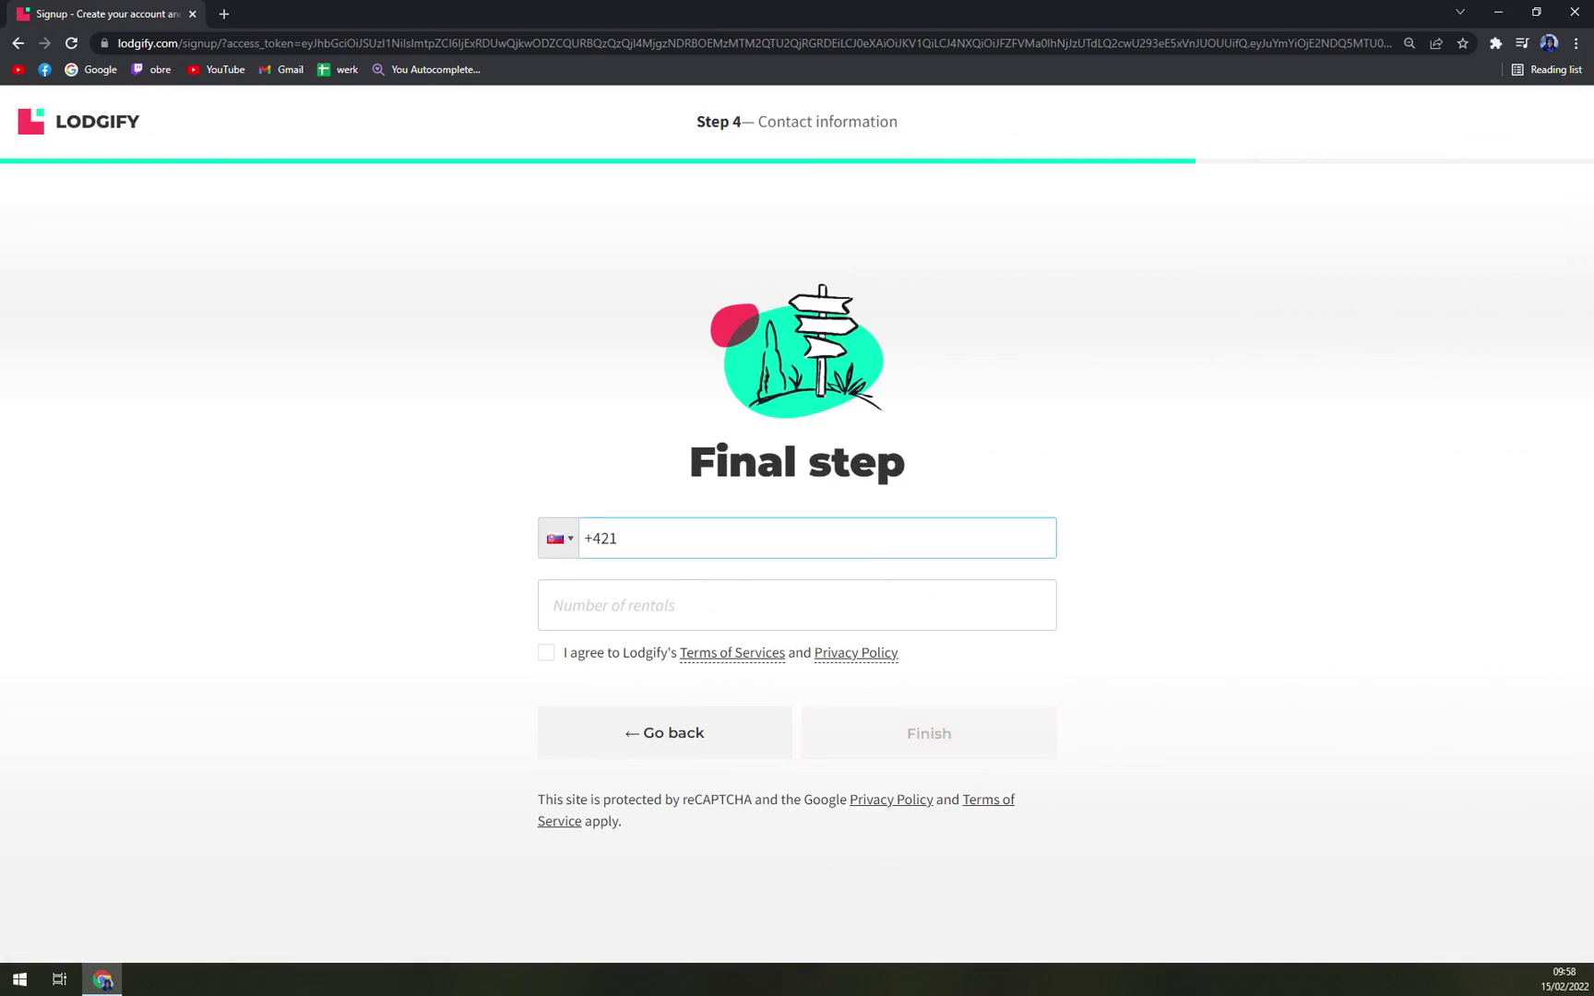
# Agree to the terms, set 5 rentals, enter a phone number and finish signup.
pyautogui.click(548, 662)
pyautogui.click(584, 657)
pyautogui.click(717, 599)
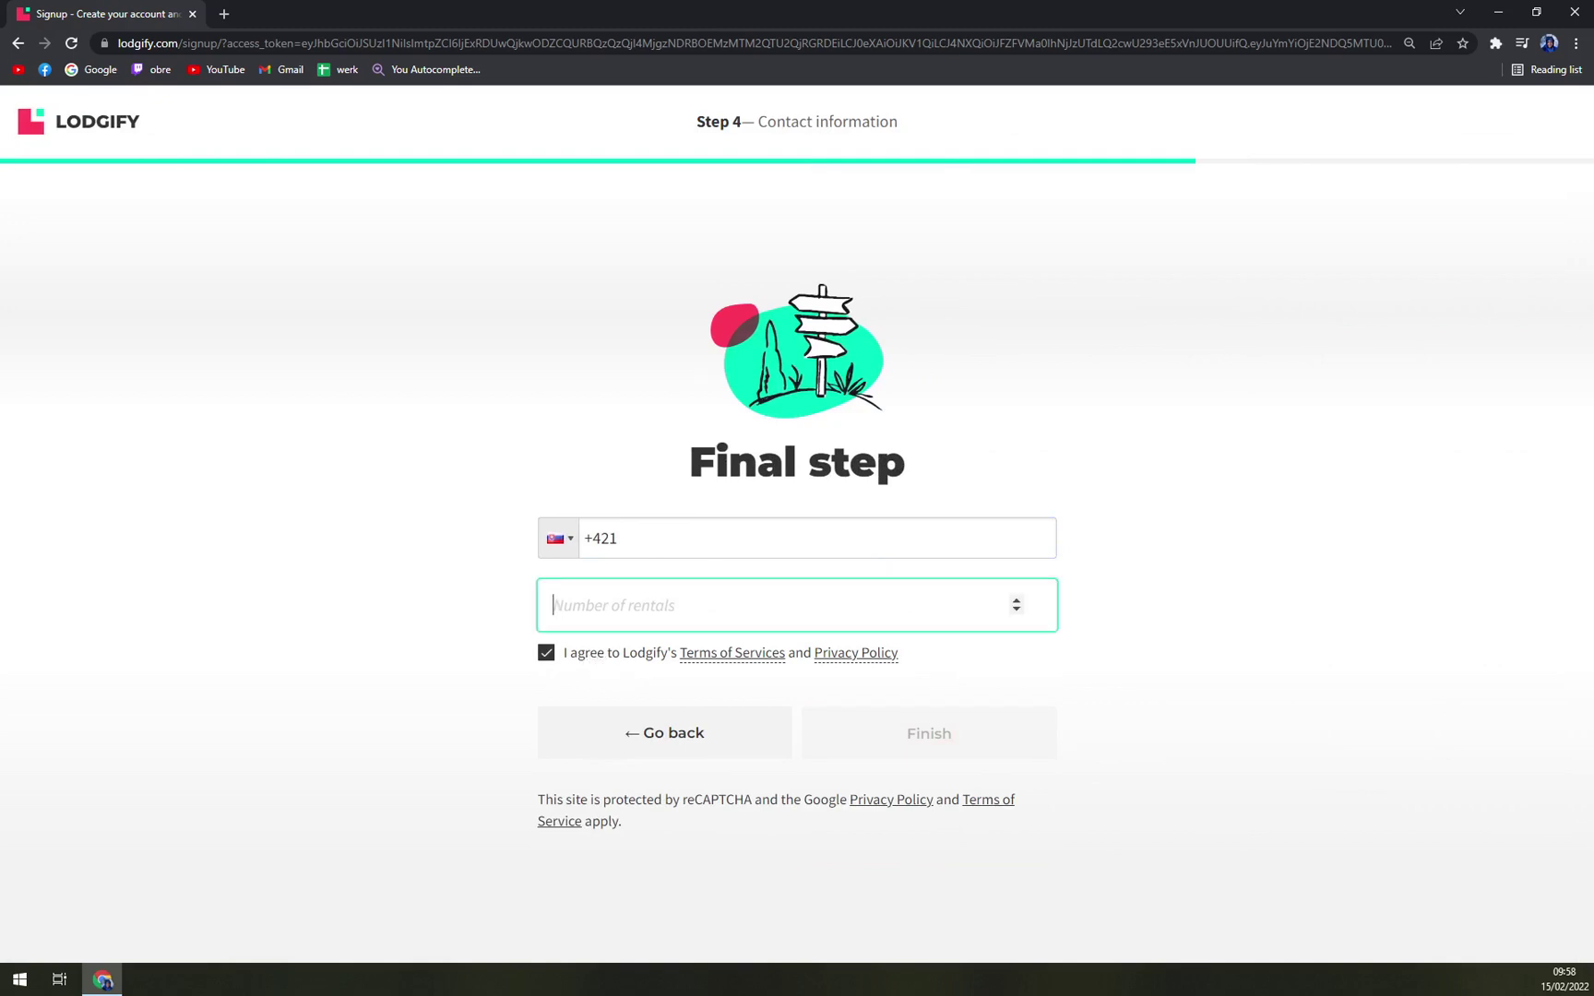
pyautogui.click(1018, 600)
pyautogui.click(1019, 598)
pyautogui.click(1018, 598)
pyautogui.hotkey('shift', 'Tab')
pyautogui.write('(999)')
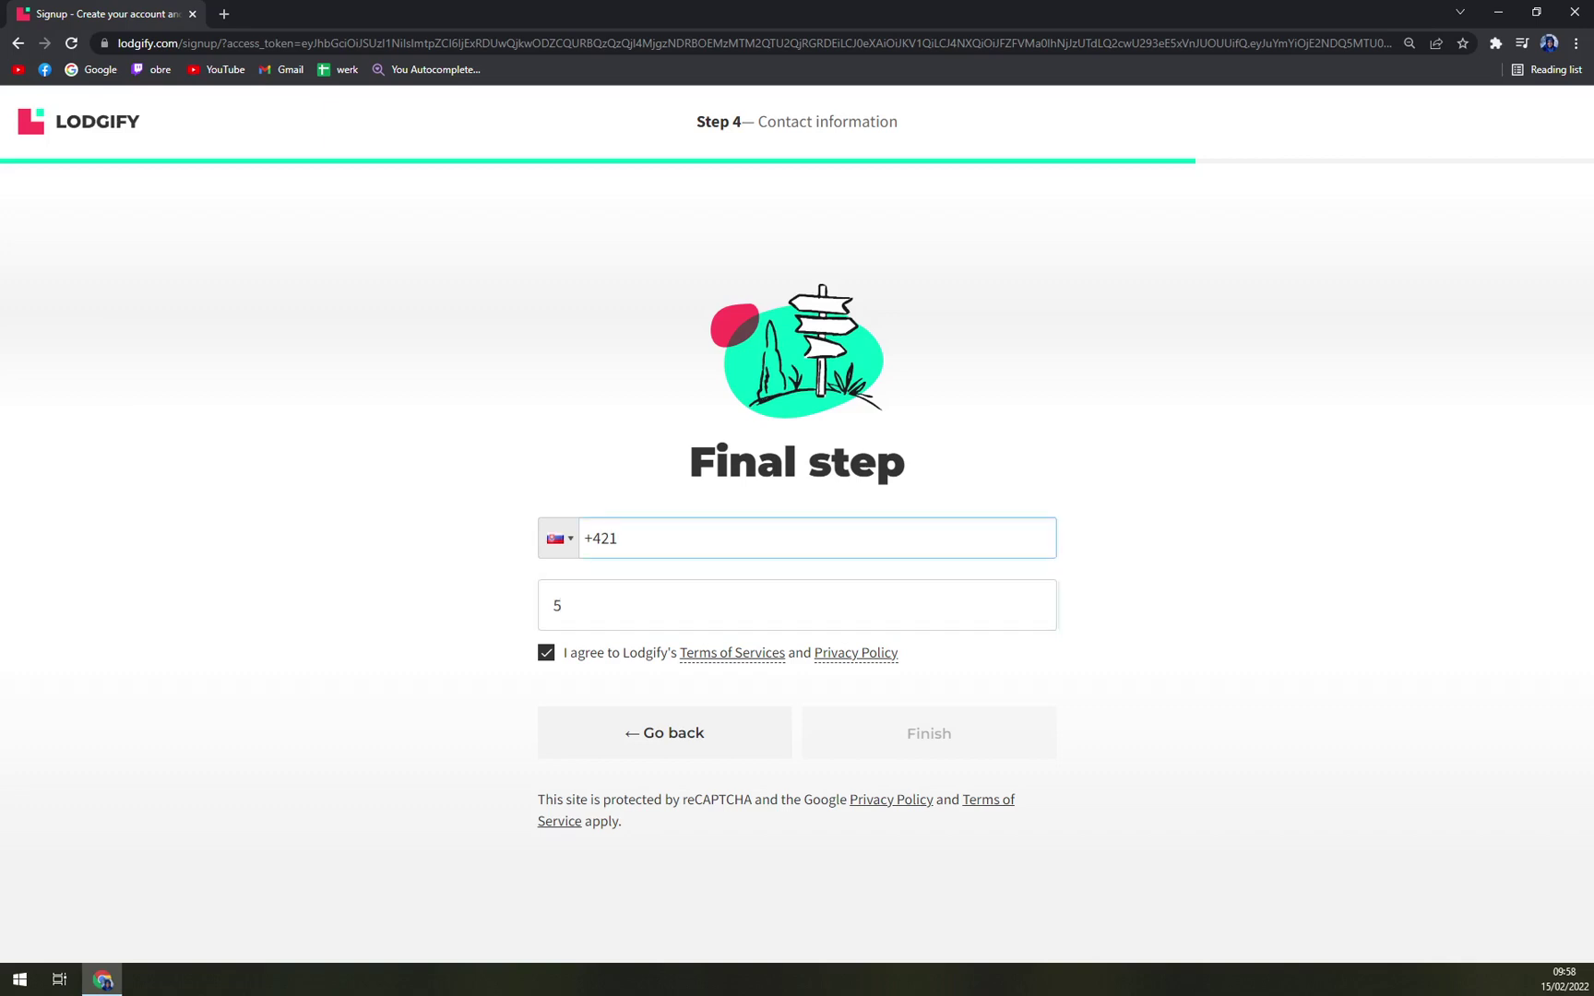
pyautogui.write('999-999')
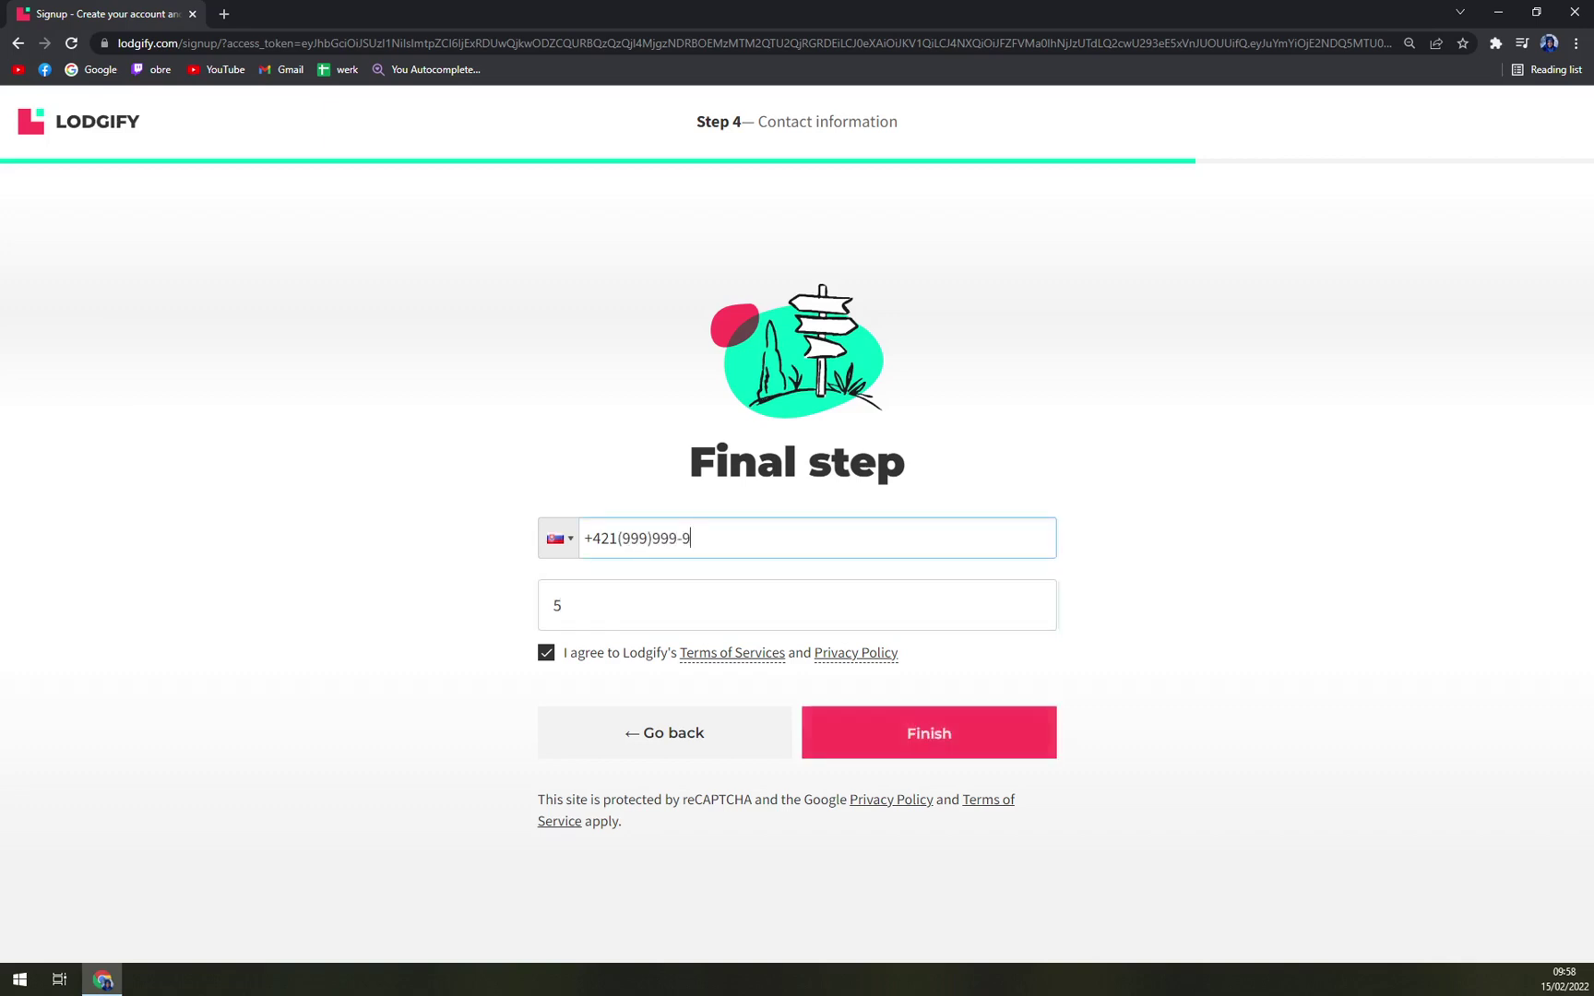
pyautogui.click(962, 724)
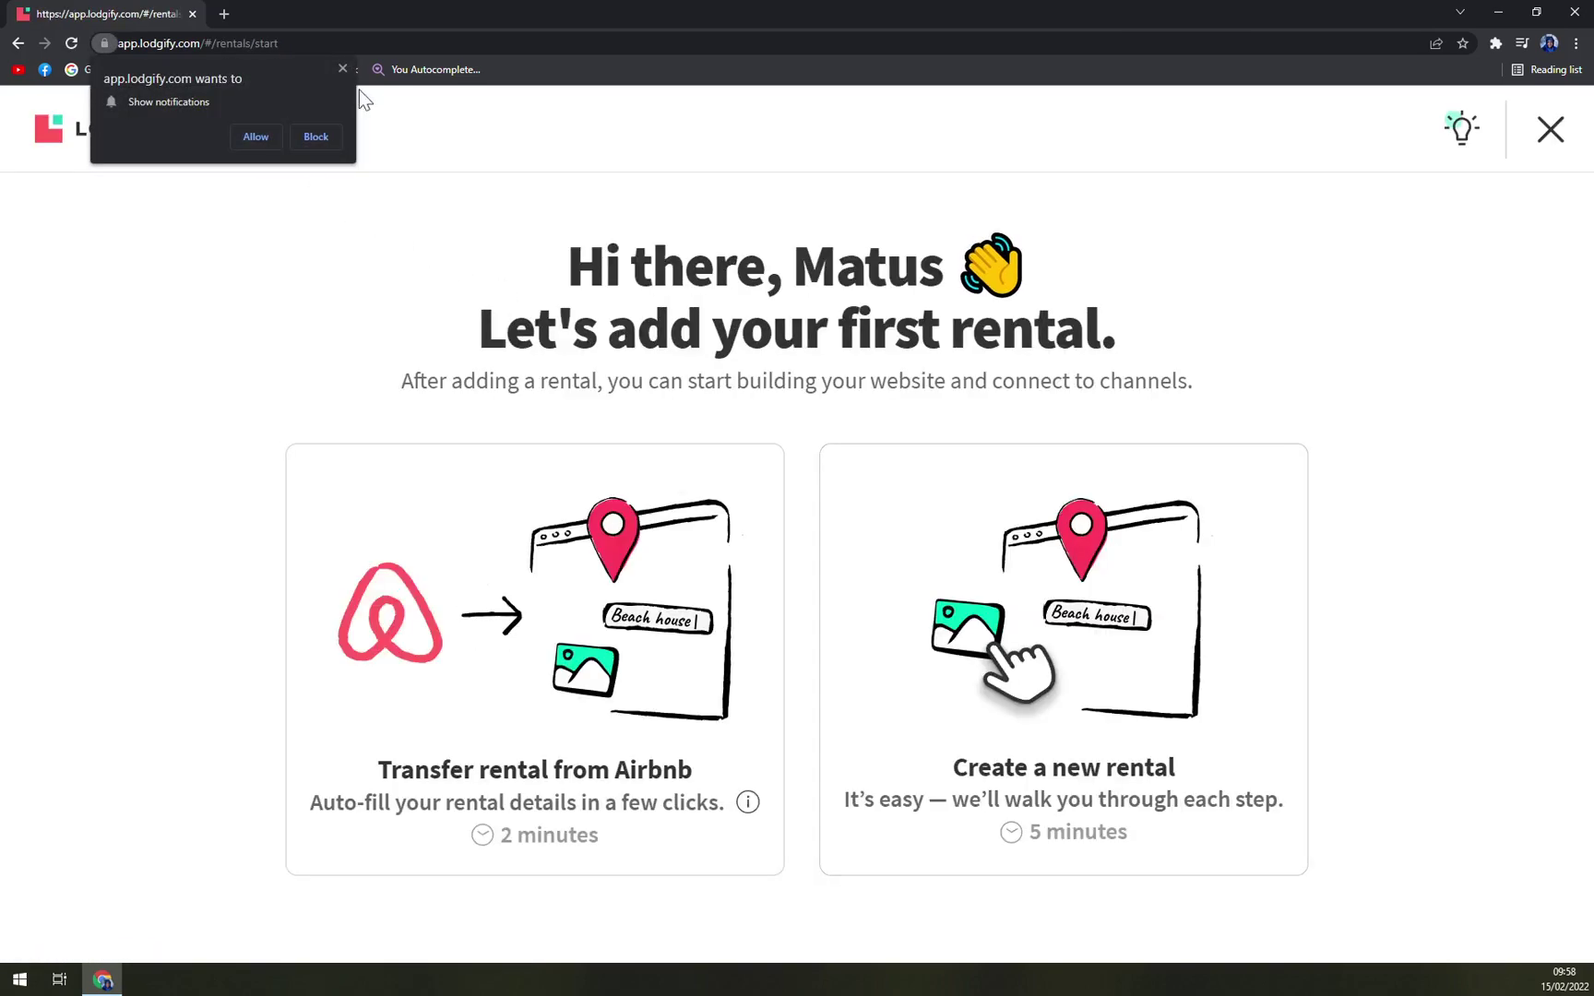
# Block notifications, create a new rental and name it 'Tutorials Are Made in Heaven'.
pyautogui.click(308, 136)
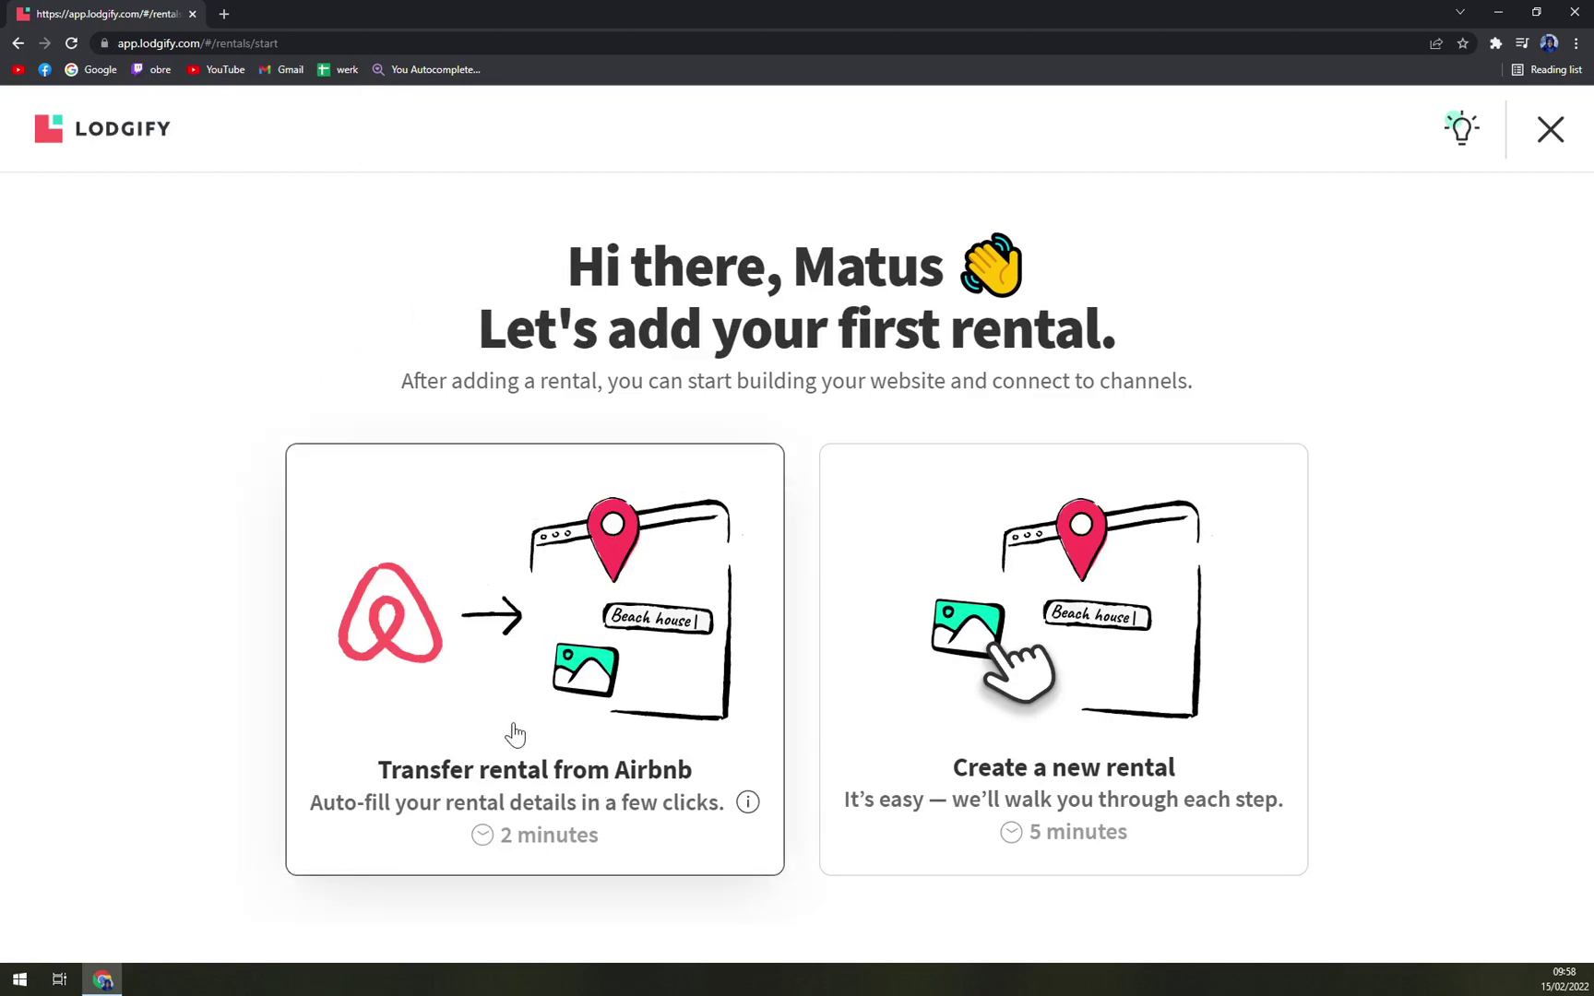
pyautogui.click(1011, 646)
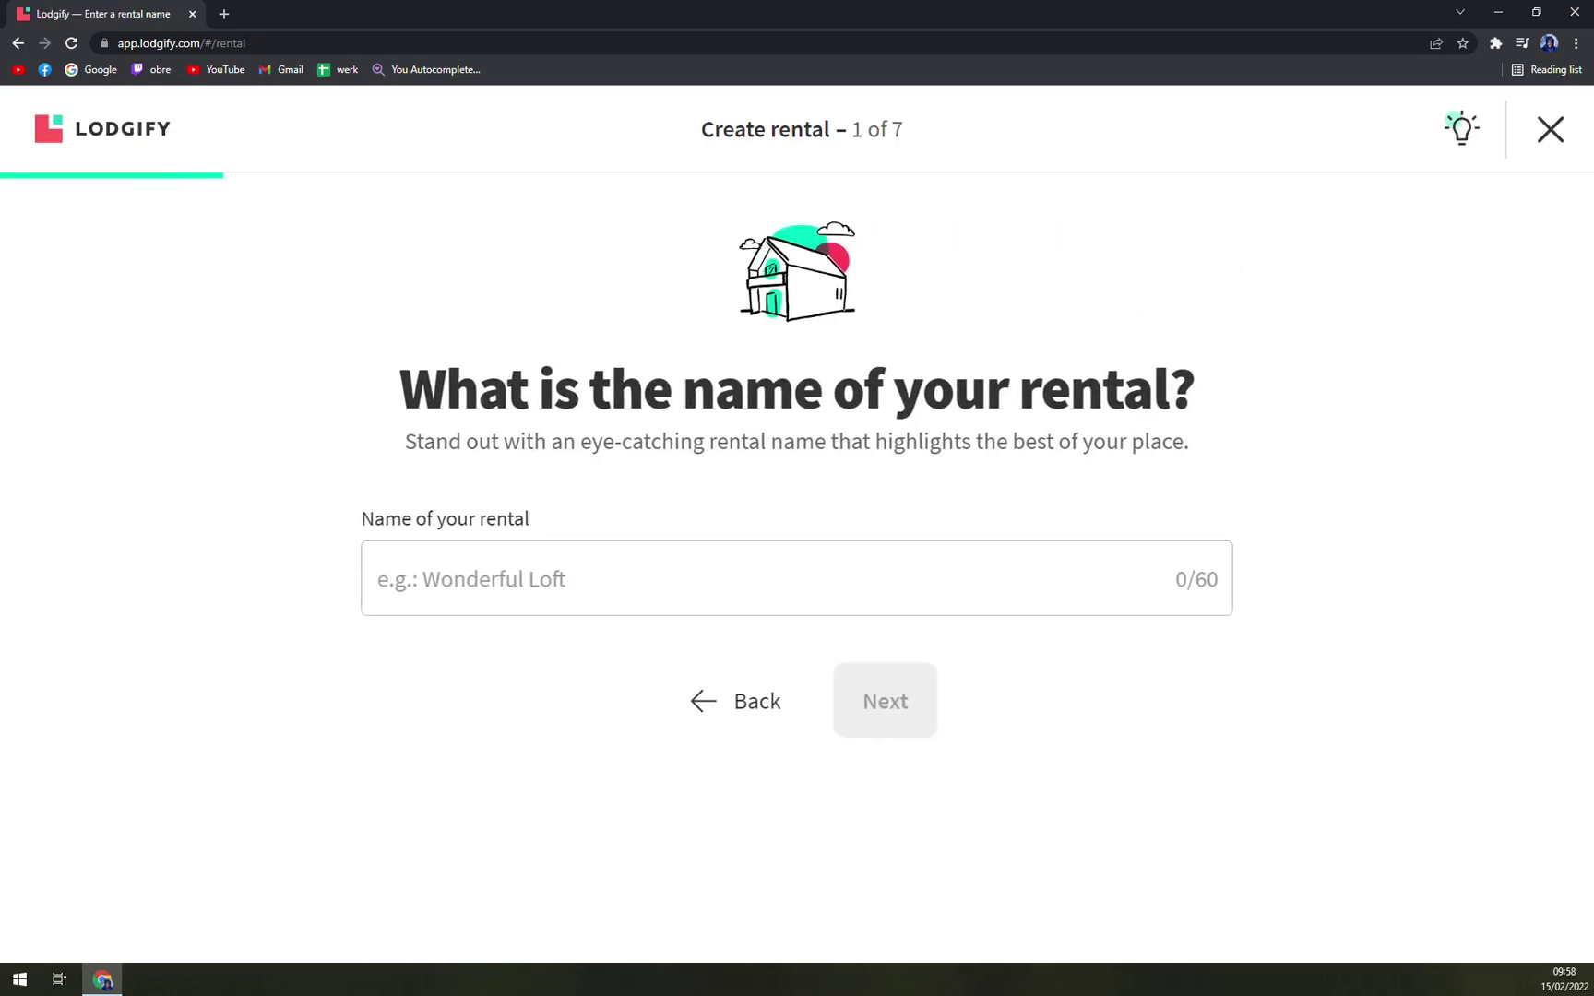
pyautogui.click(554, 579)
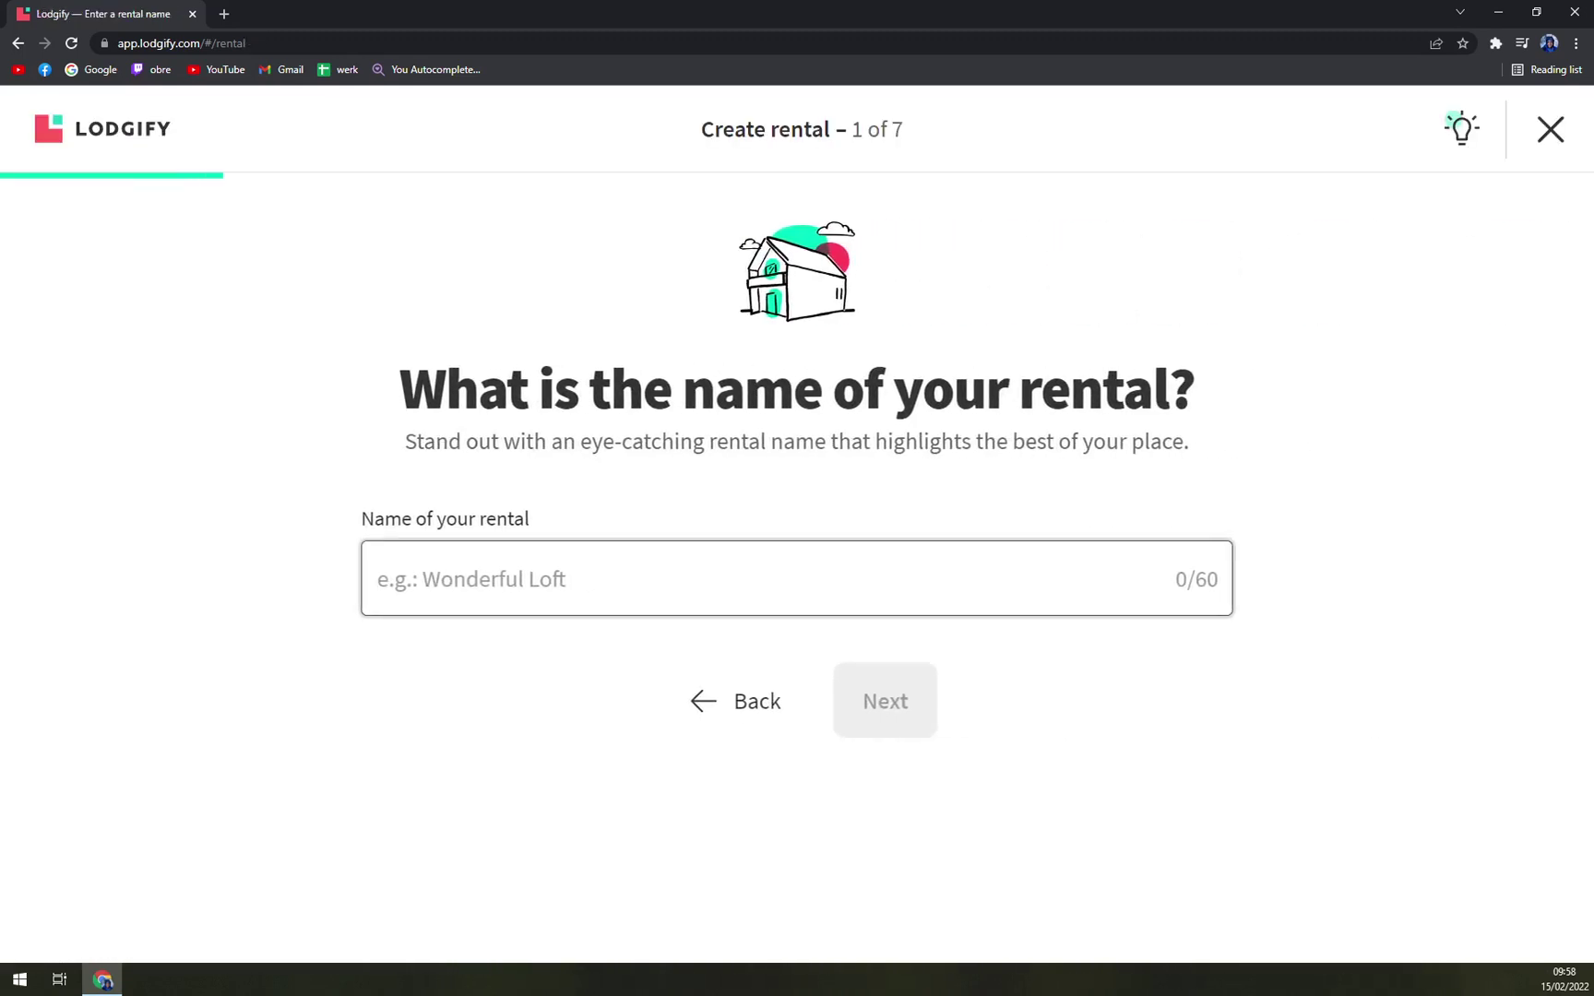
pyautogui.write('Tutorials Are Made in Heaven')
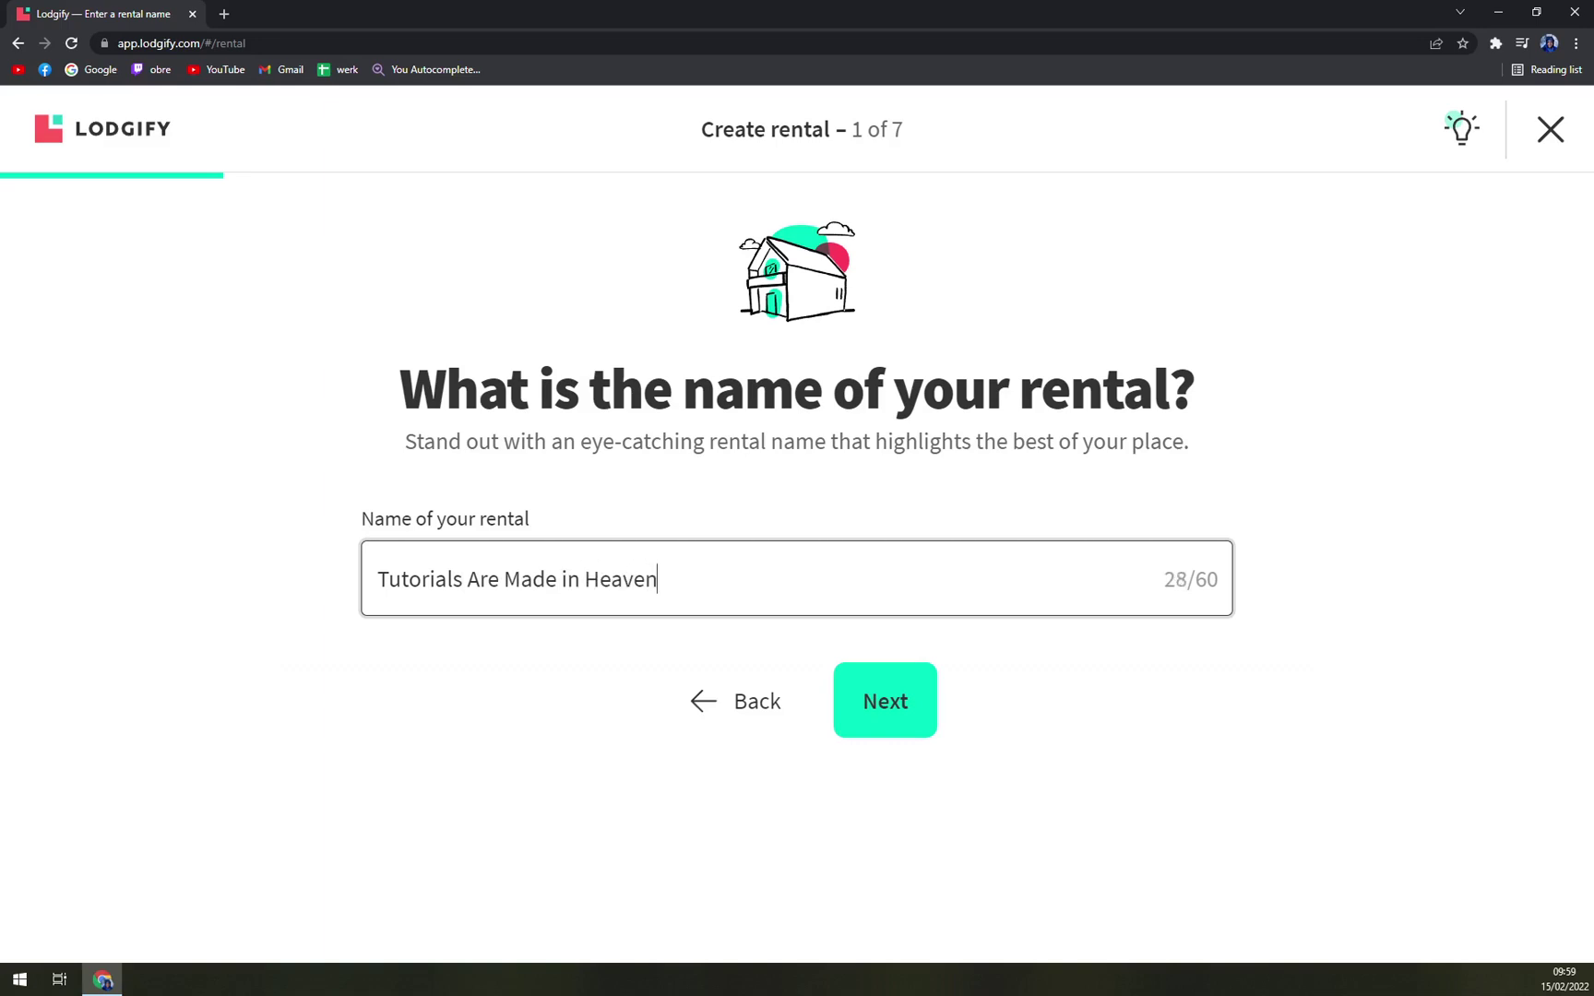
# Advance to the location step and choose Slovakia as the country.
pyautogui.click(892, 730)
pyautogui.click(632, 604)
pyautogui.scroll(-2, 594, 569)
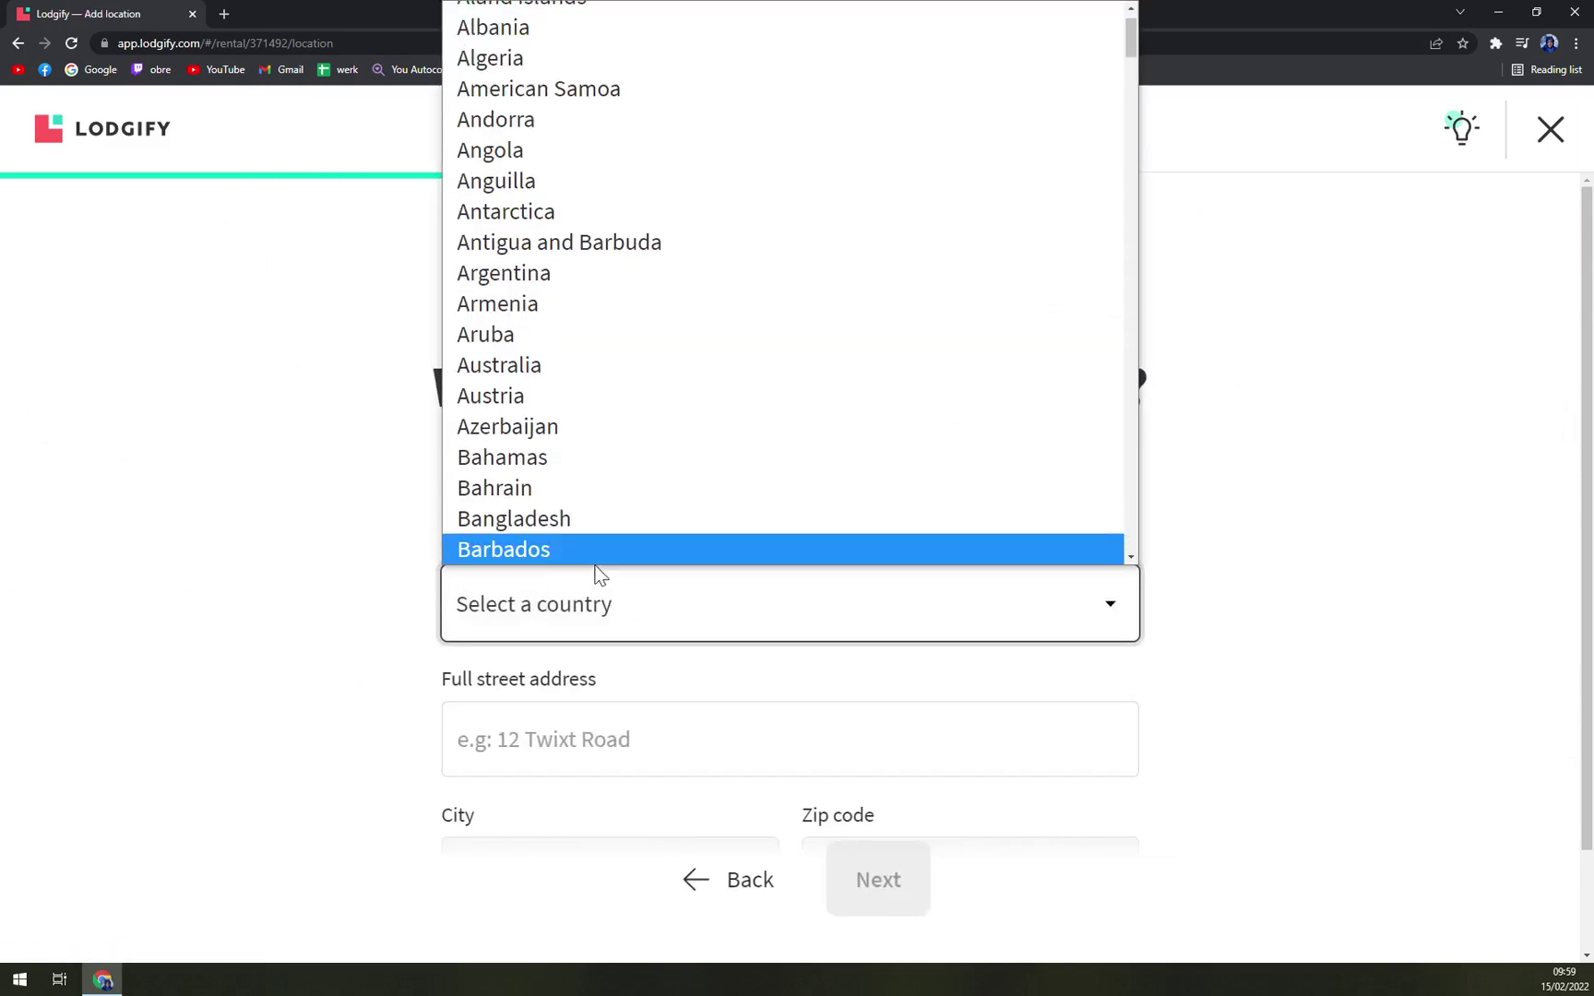
pyautogui.write('sw')
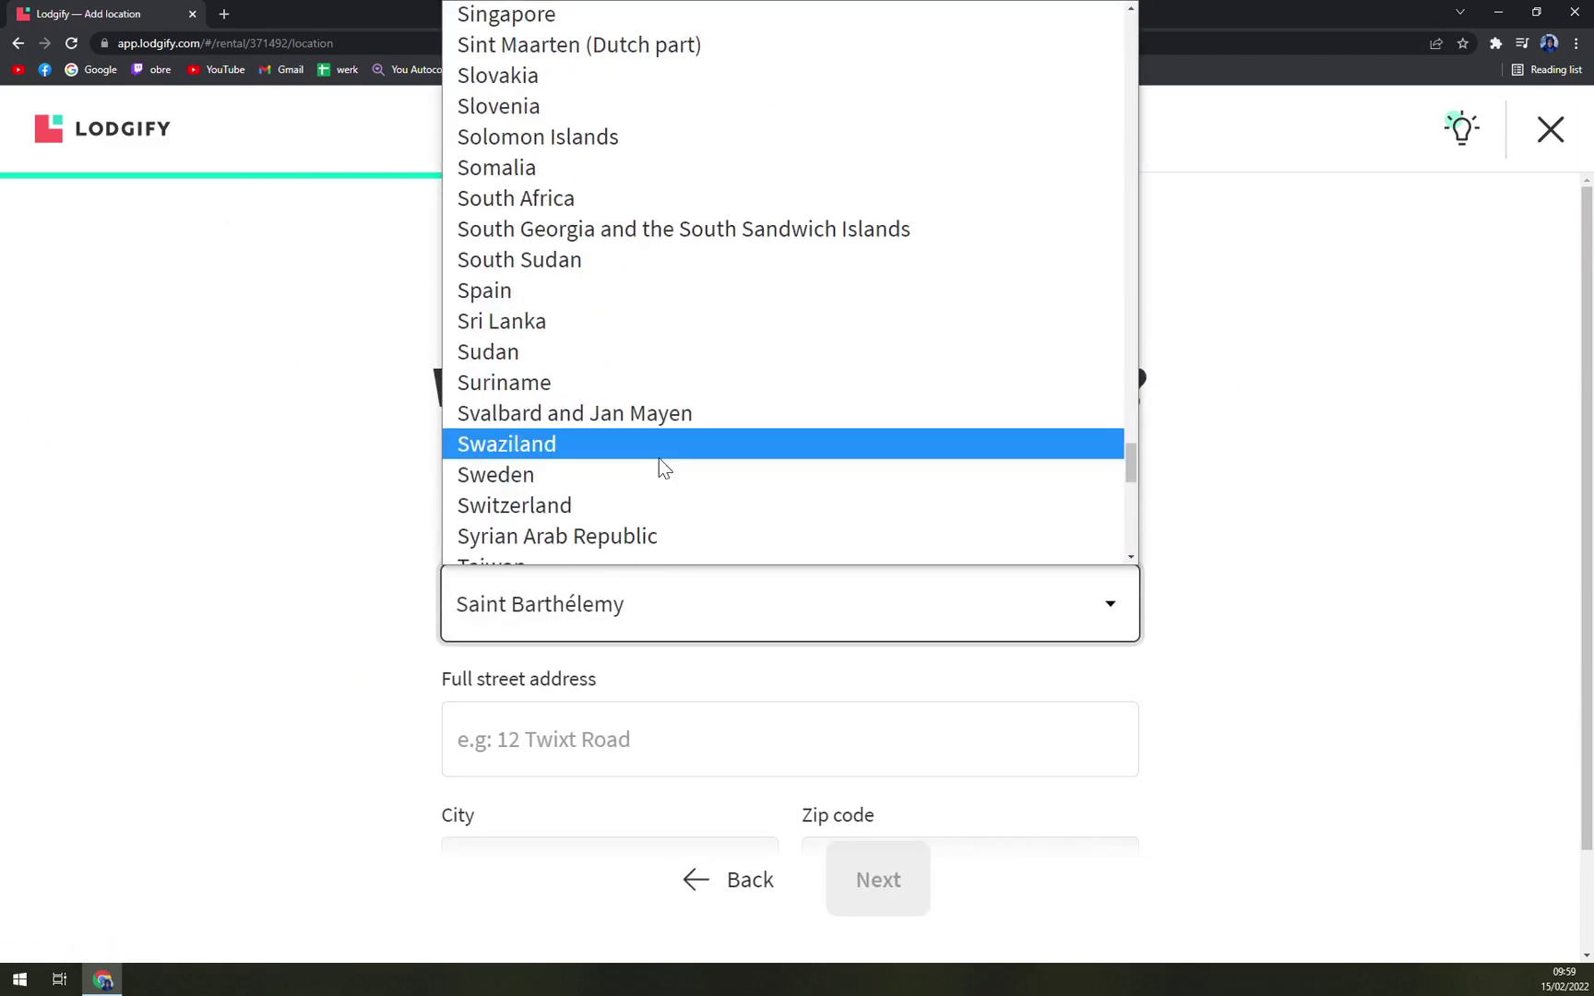
pyautogui.scroll(-2, 659, 463)
pyautogui.scroll(2, 546, 184)
pyautogui.click(514, 77)
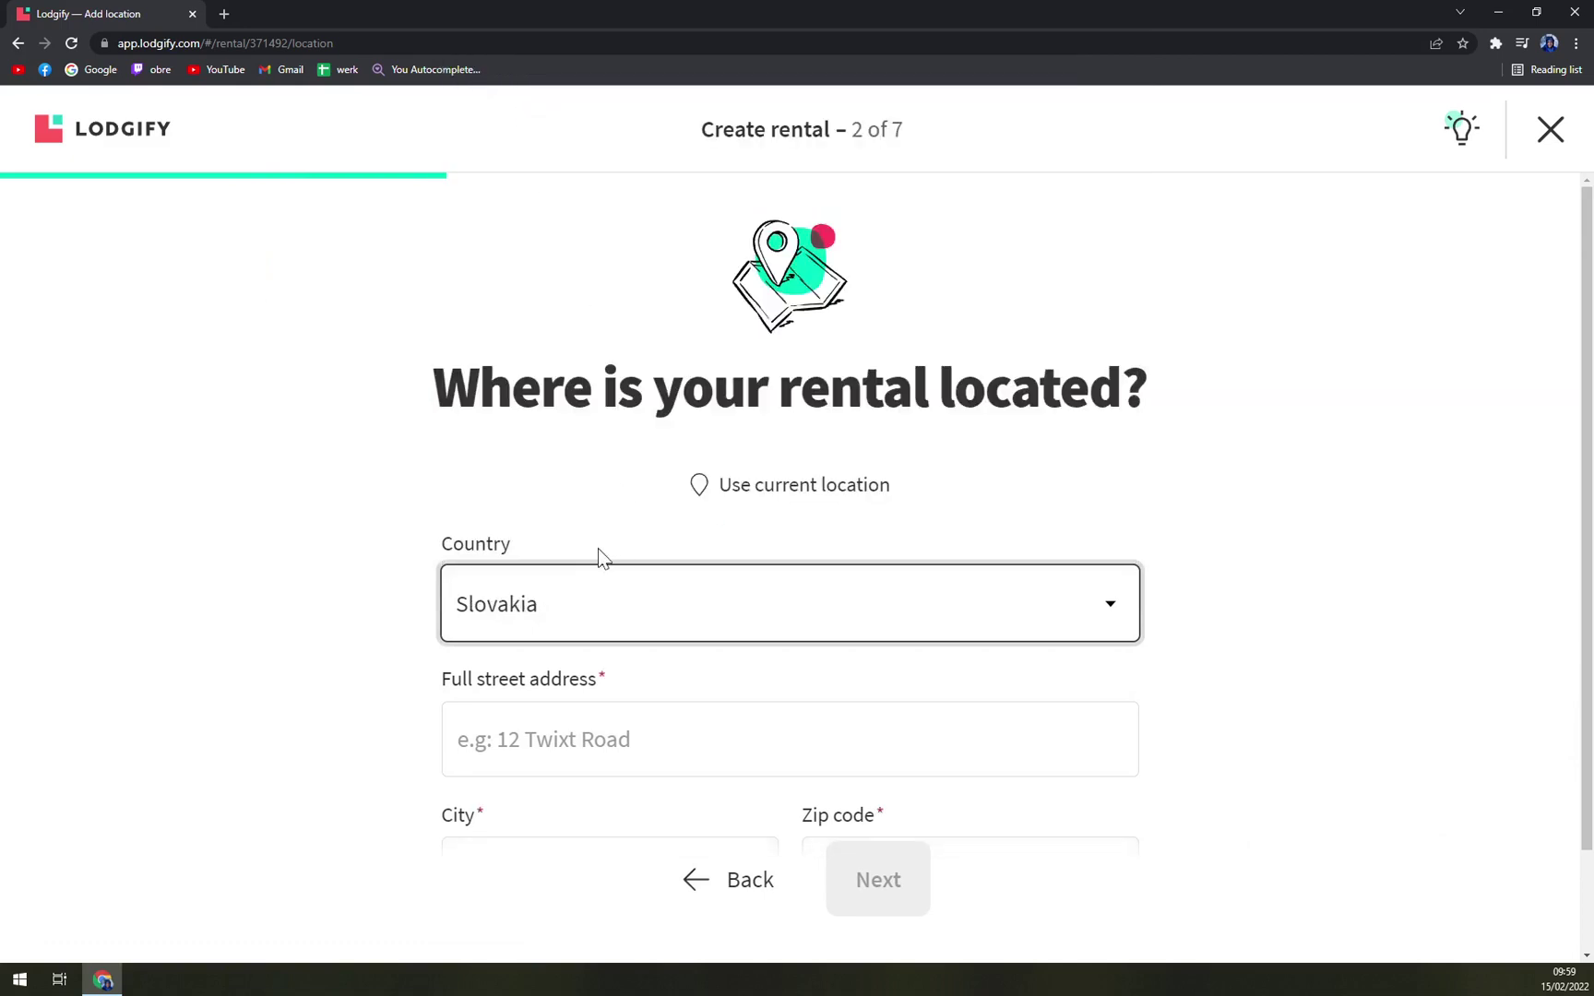
pyautogui.click(573, 706)
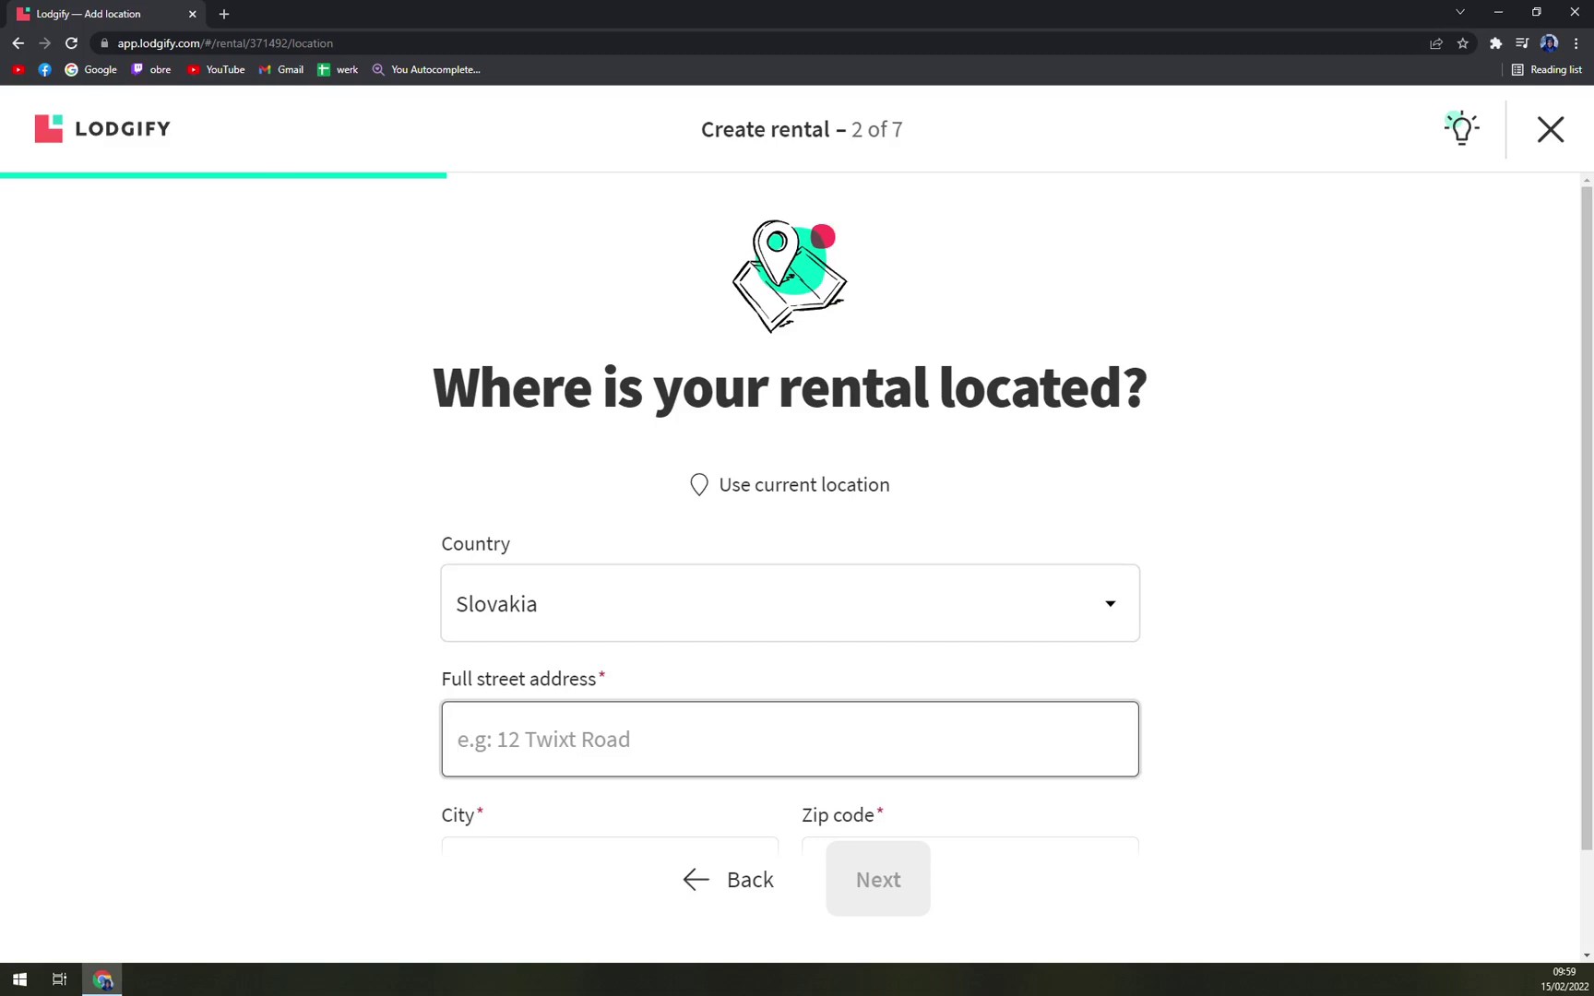
pyautogui.write('B')
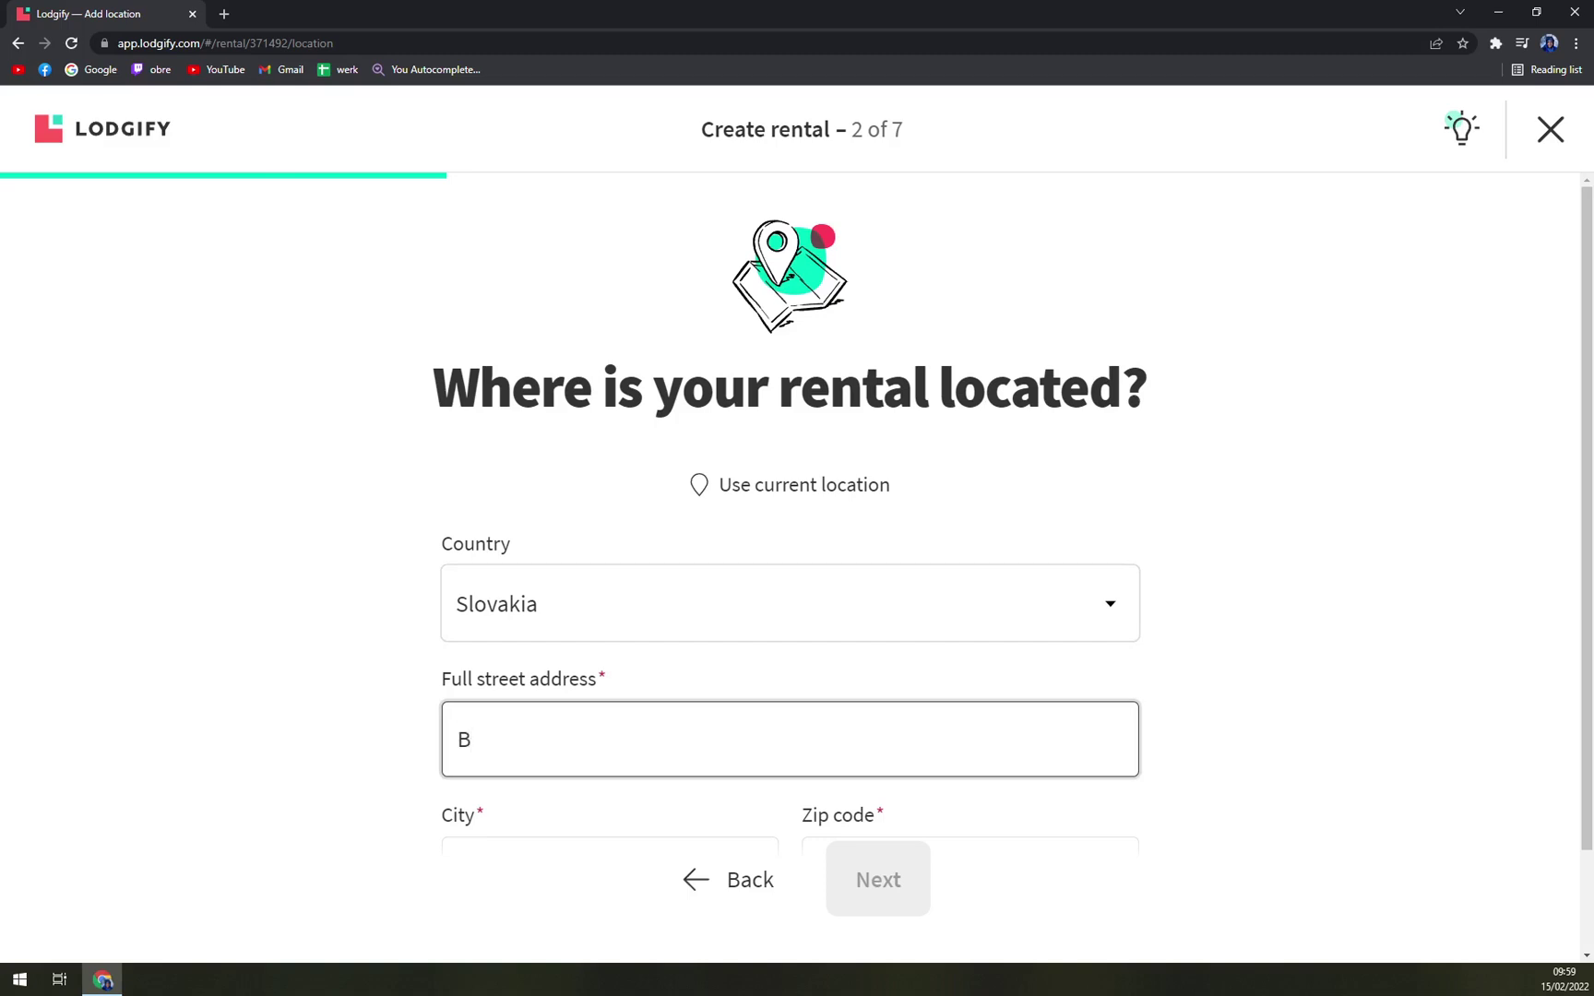
pyautogui.write('ys')
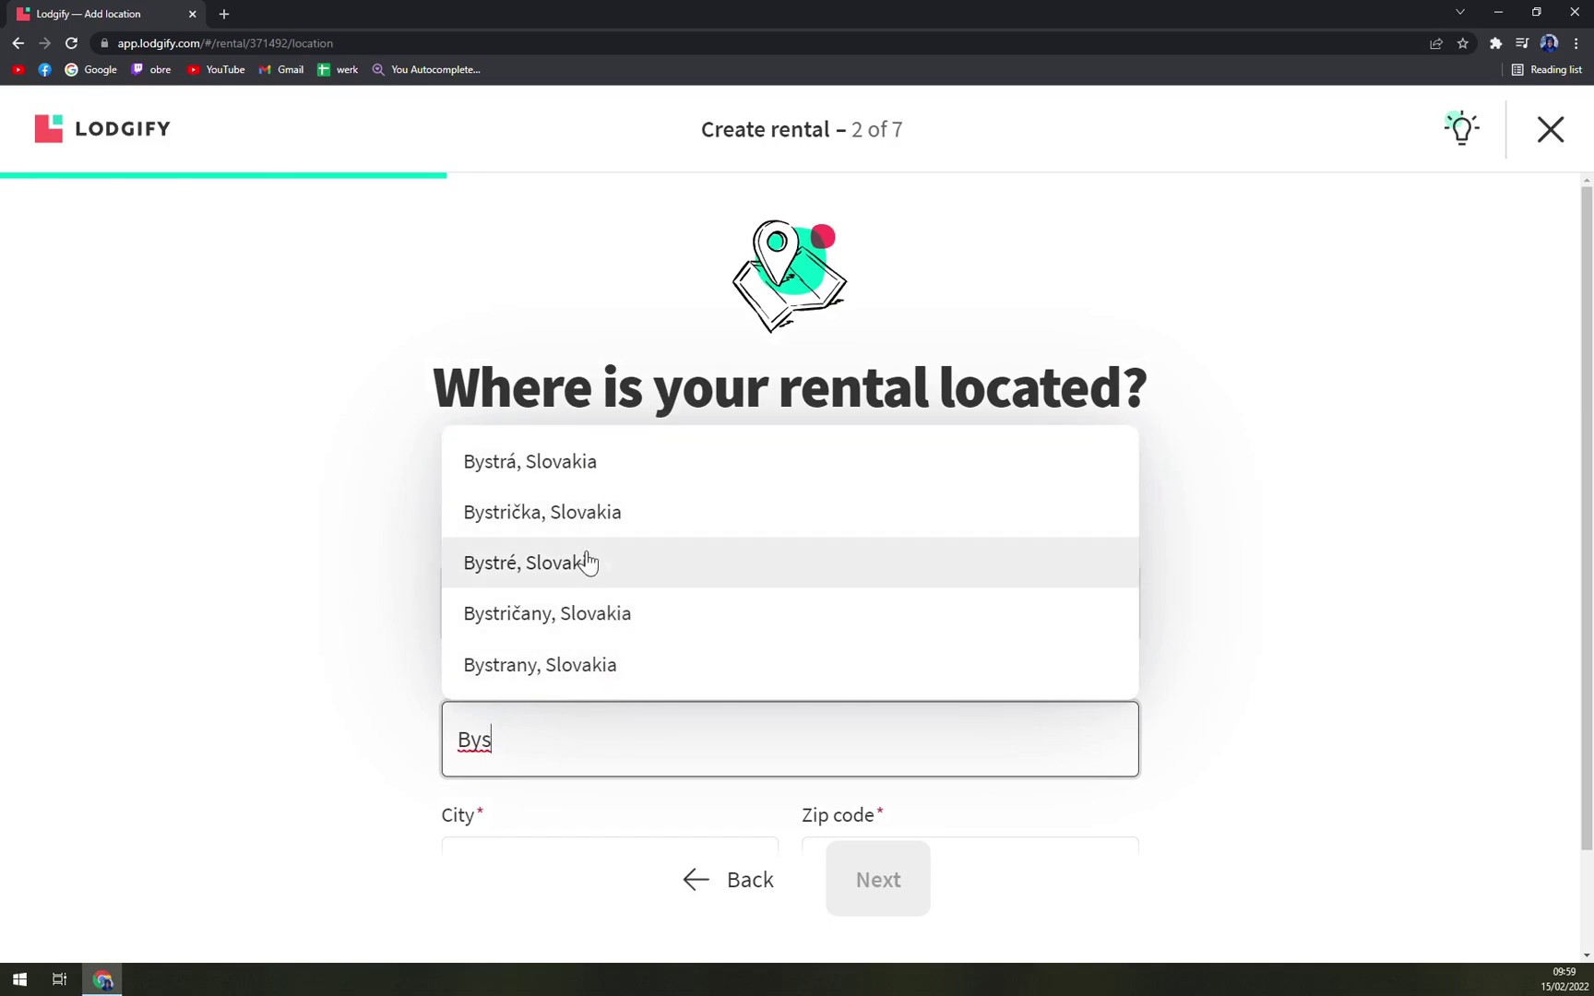
pyautogui.click(567, 515)
pyautogui.scroll(-1, 793, 830)
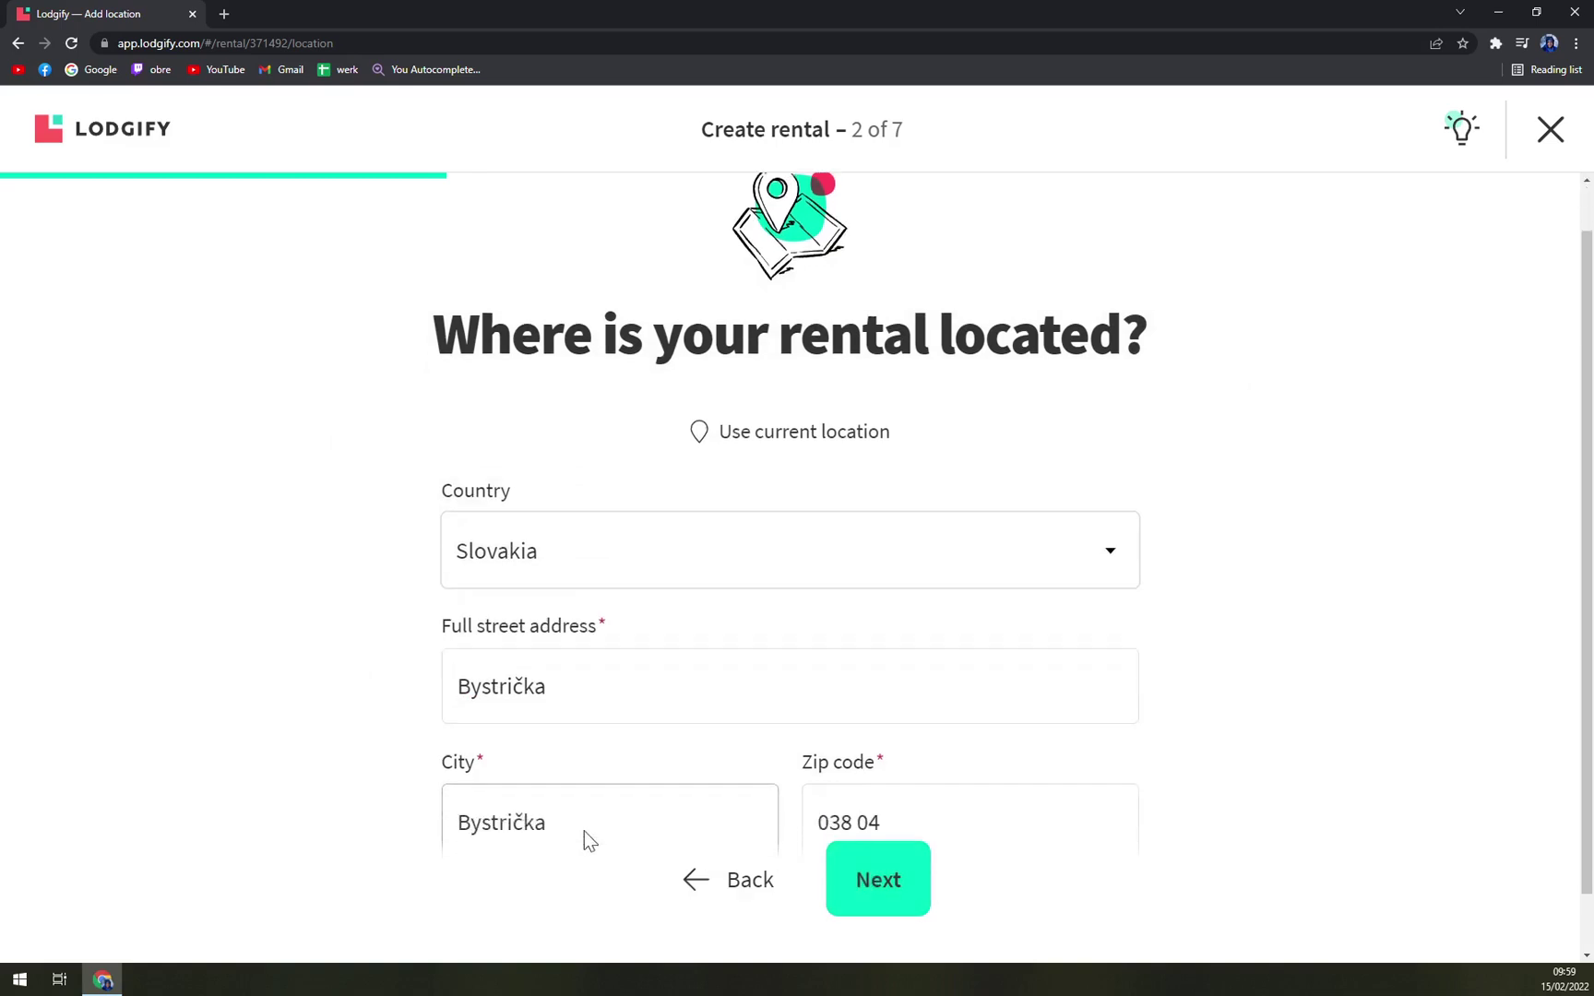
pyautogui.click(907, 902)
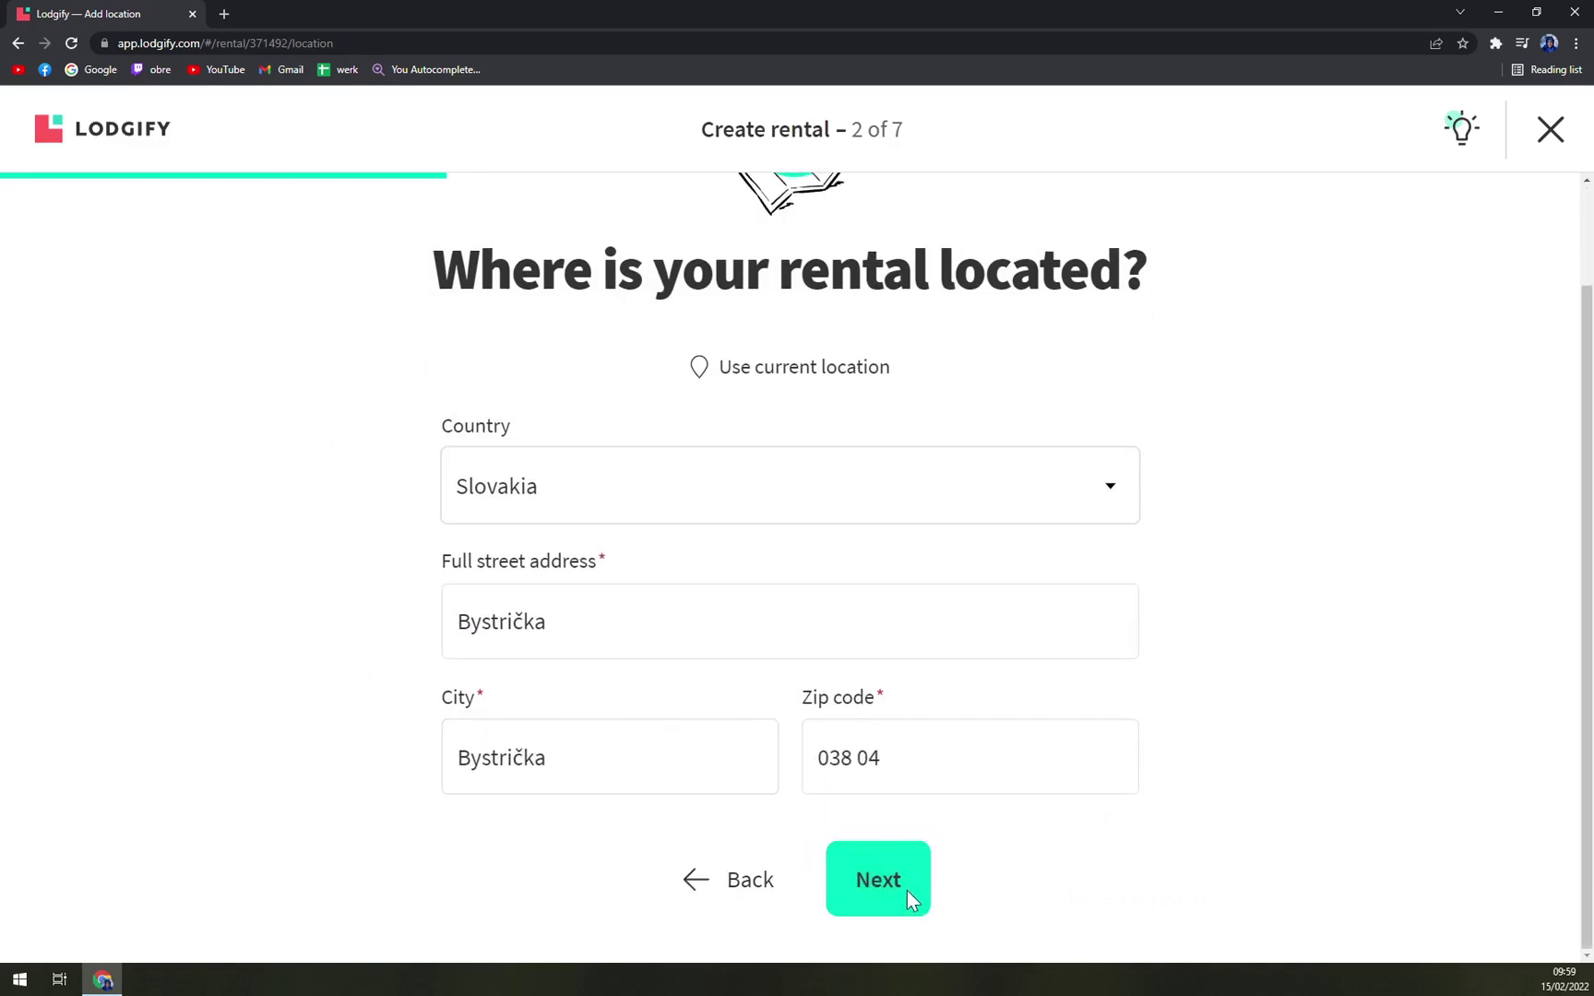
pyautogui.click(812, 621)
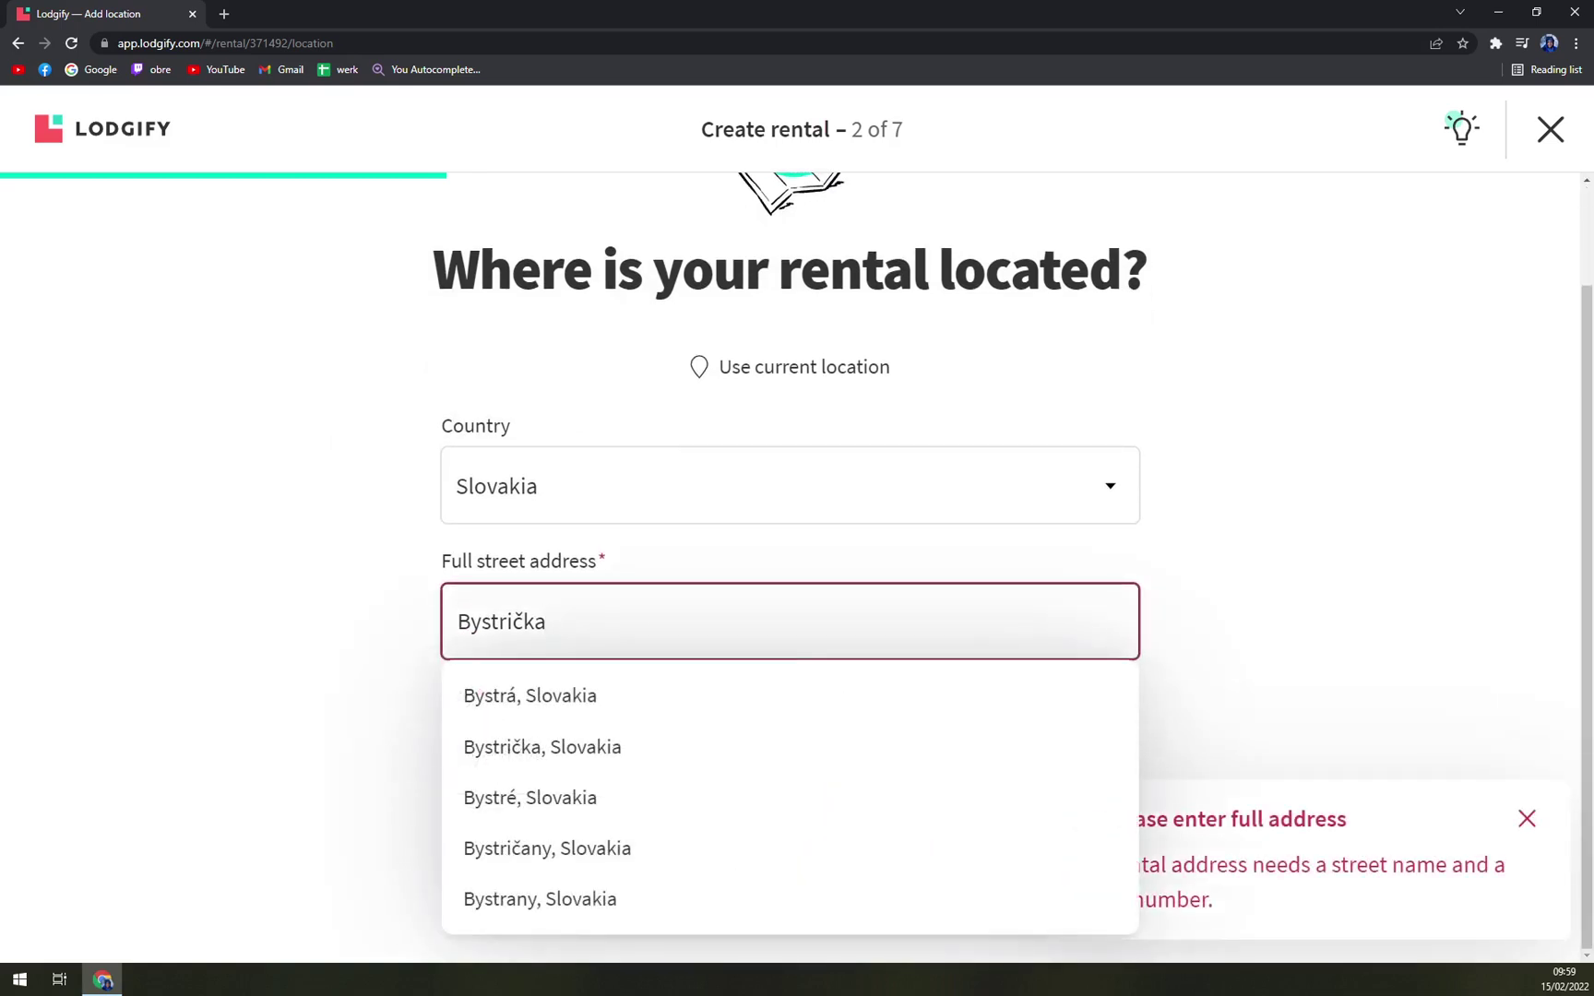
pyautogui.write('48')
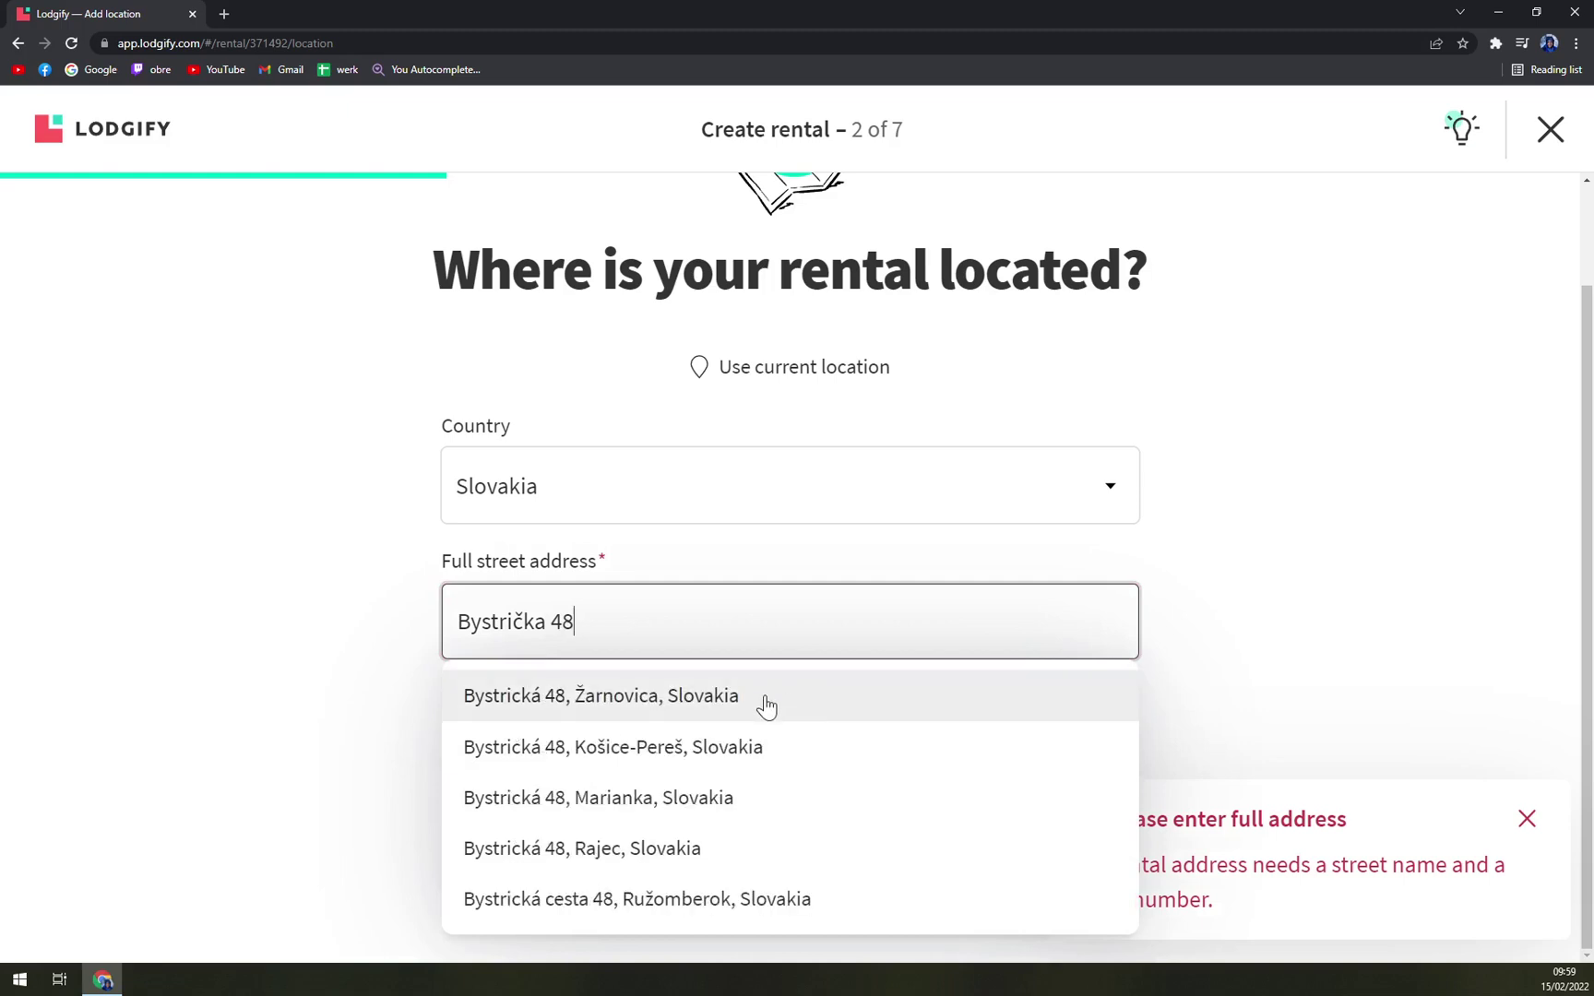
pyautogui.click(765, 706)
pyautogui.click(834, 881)
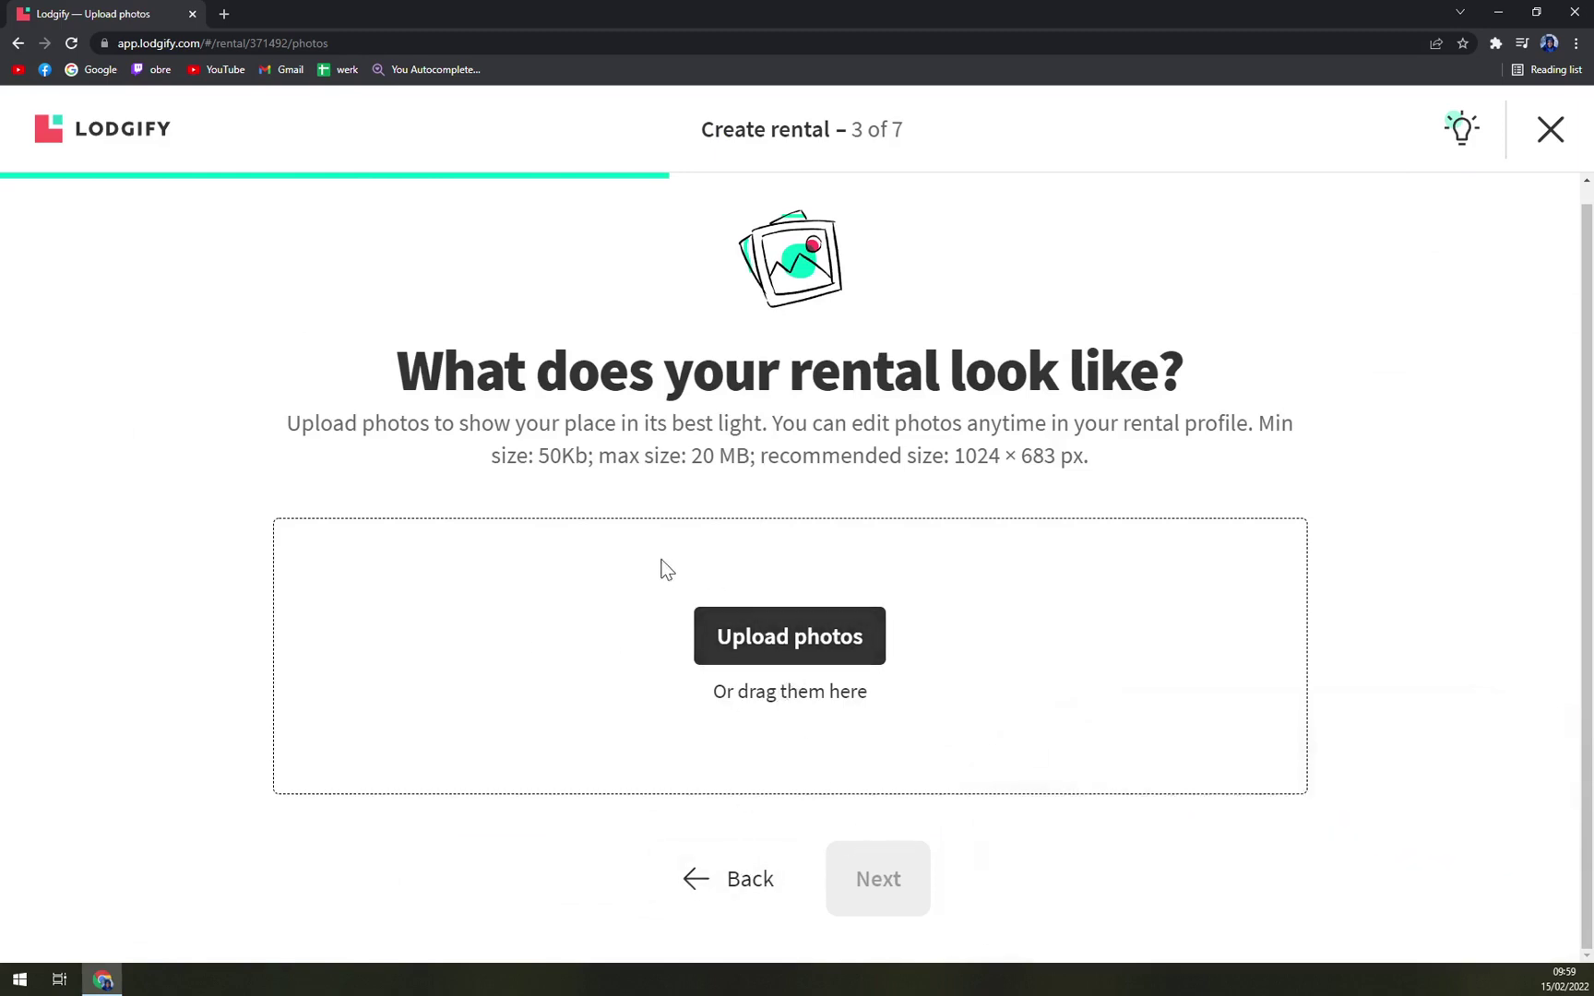
# Upload one cover photo for the rental and set guest capacity to 2.
pyautogui.scroll(-1, 601, 612)
pyautogui.click(758, 644)
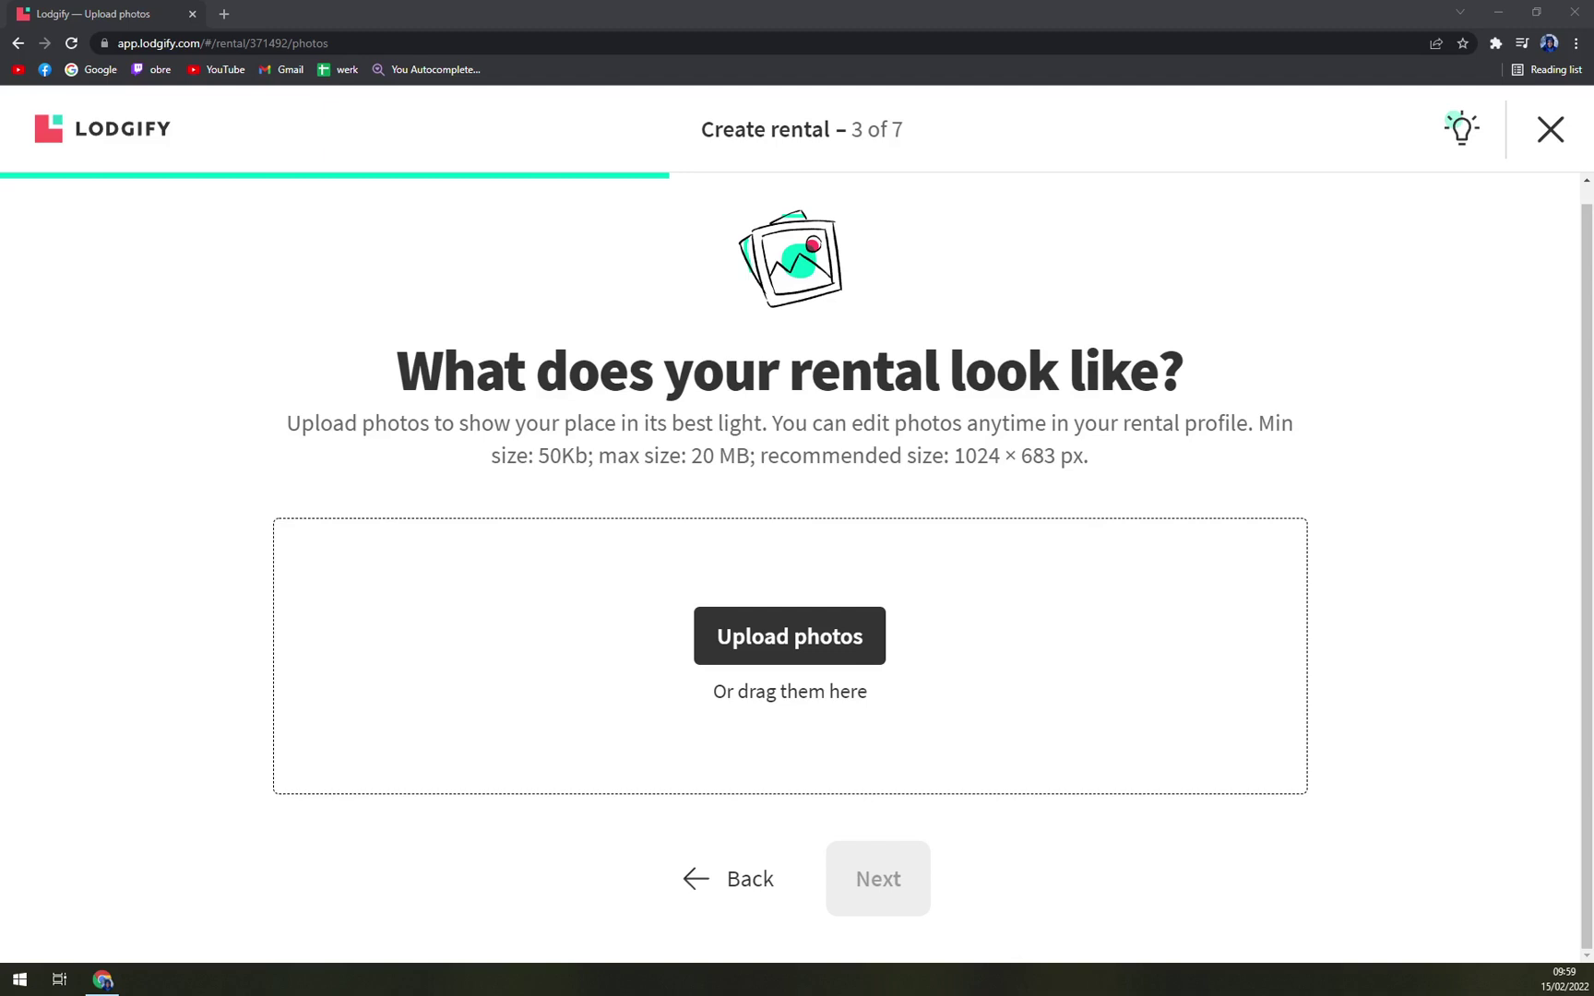
pyautogui.moveTo(33, 461); pyautogui.dragTo(646, 699)
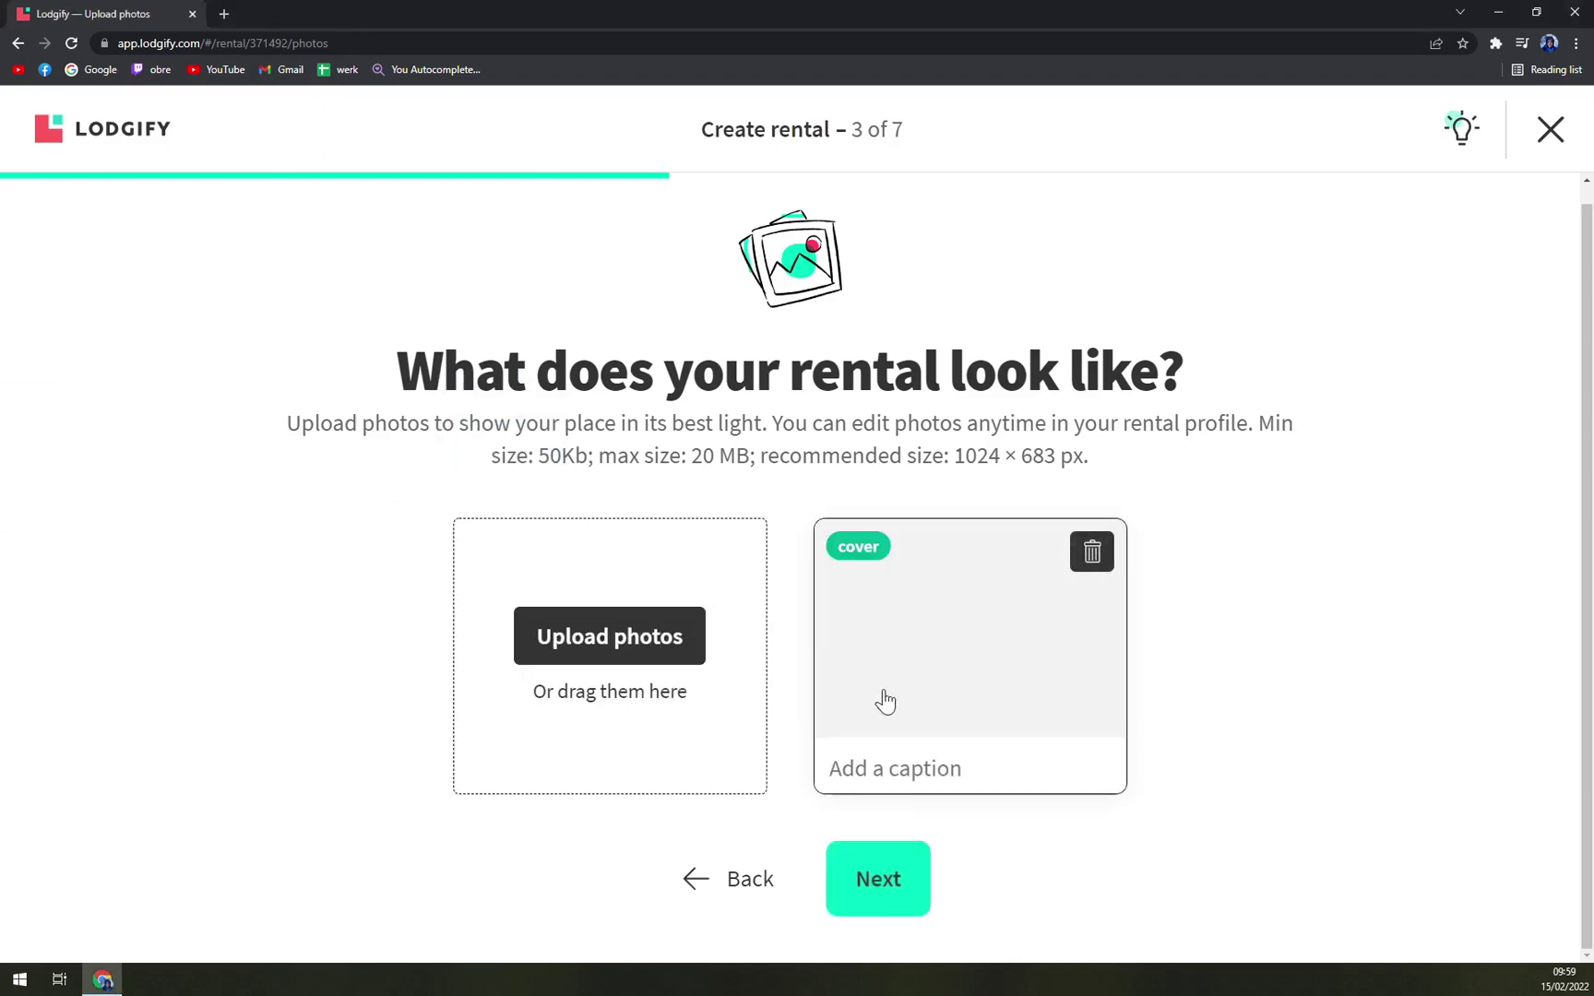
pyautogui.click(875, 881)
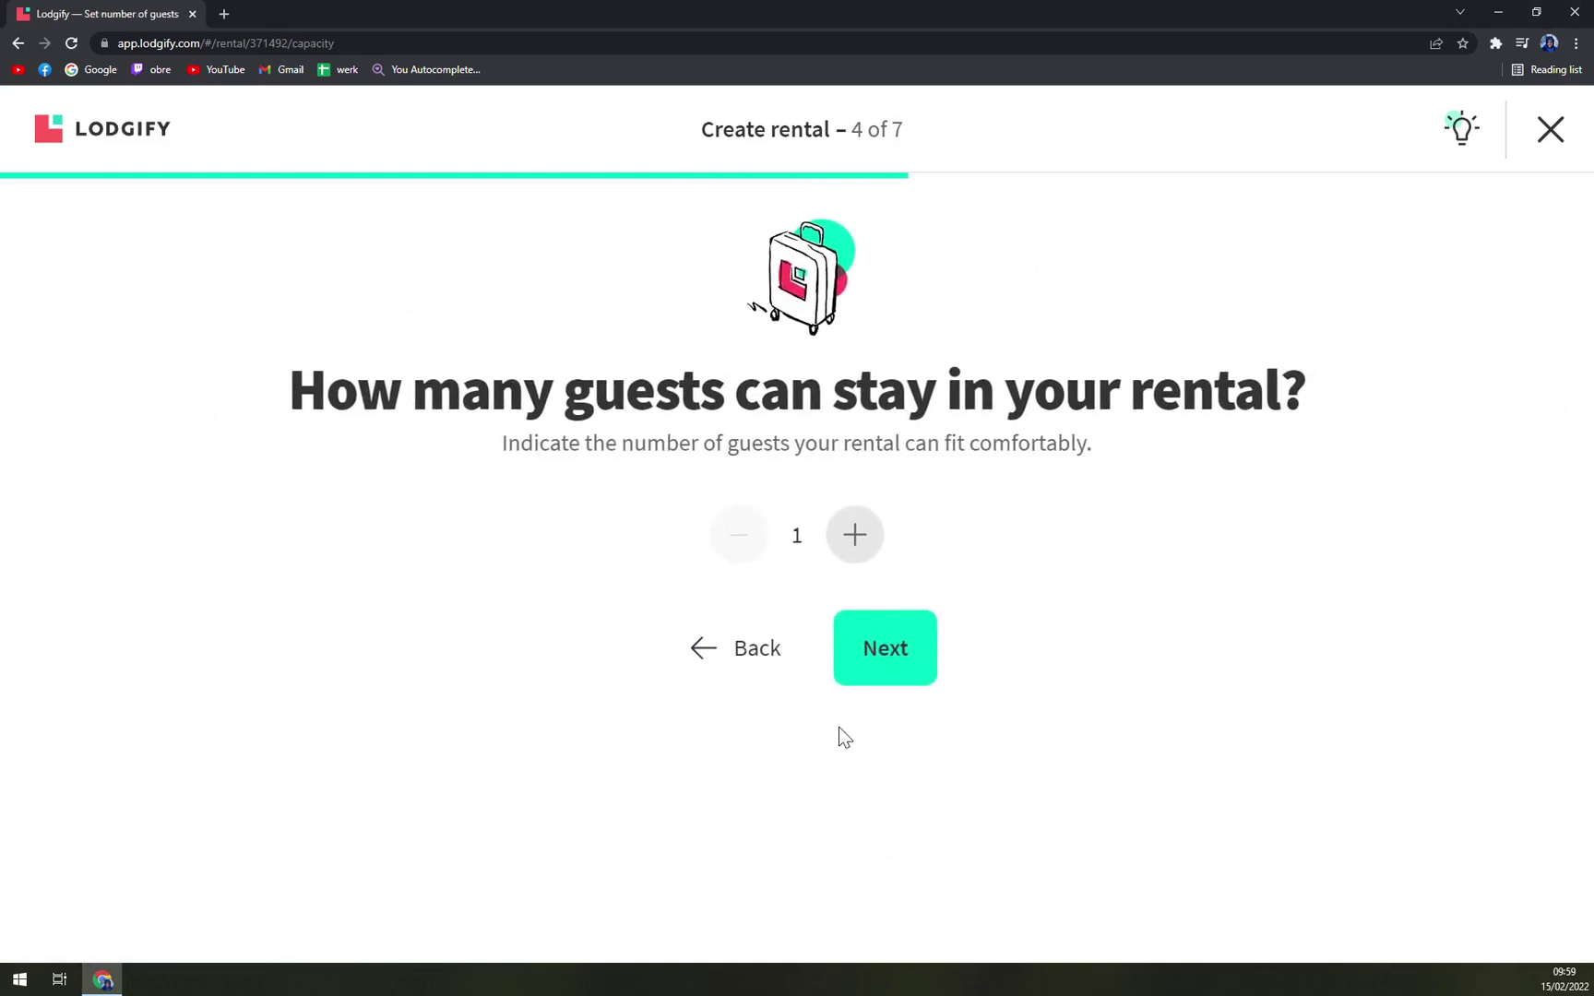
pyautogui.click(855, 535)
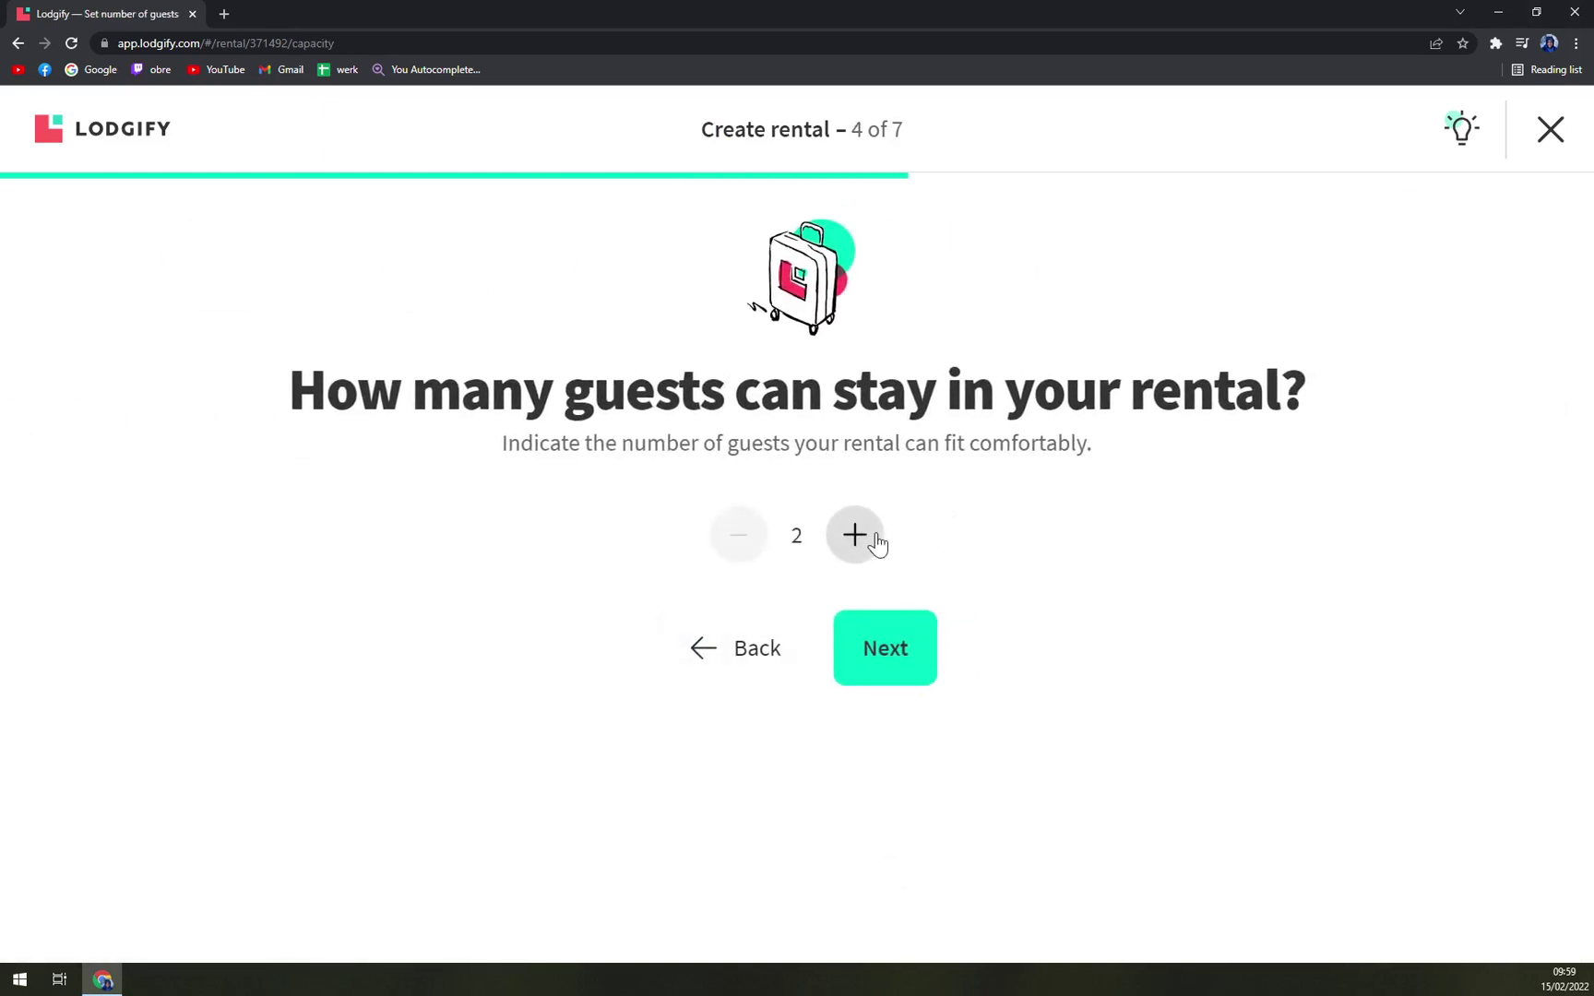
# Advance to the nightly price step and select EUR € as the currency.
pyautogui.click(885, 655)
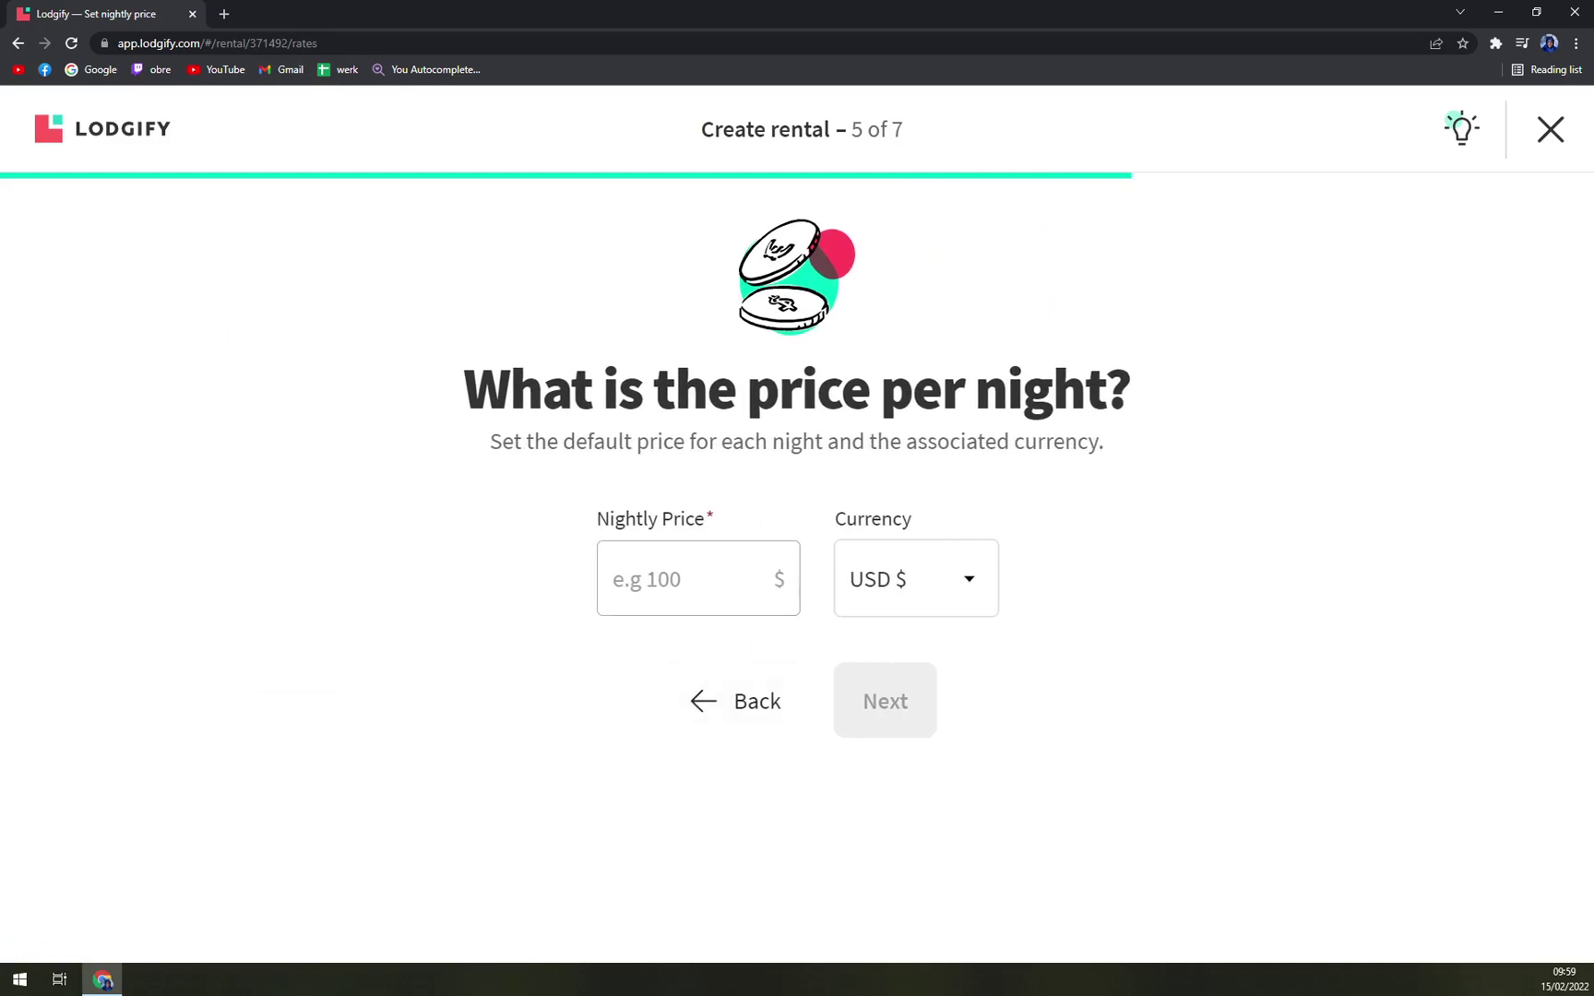
pyautogui.click(698, 578)
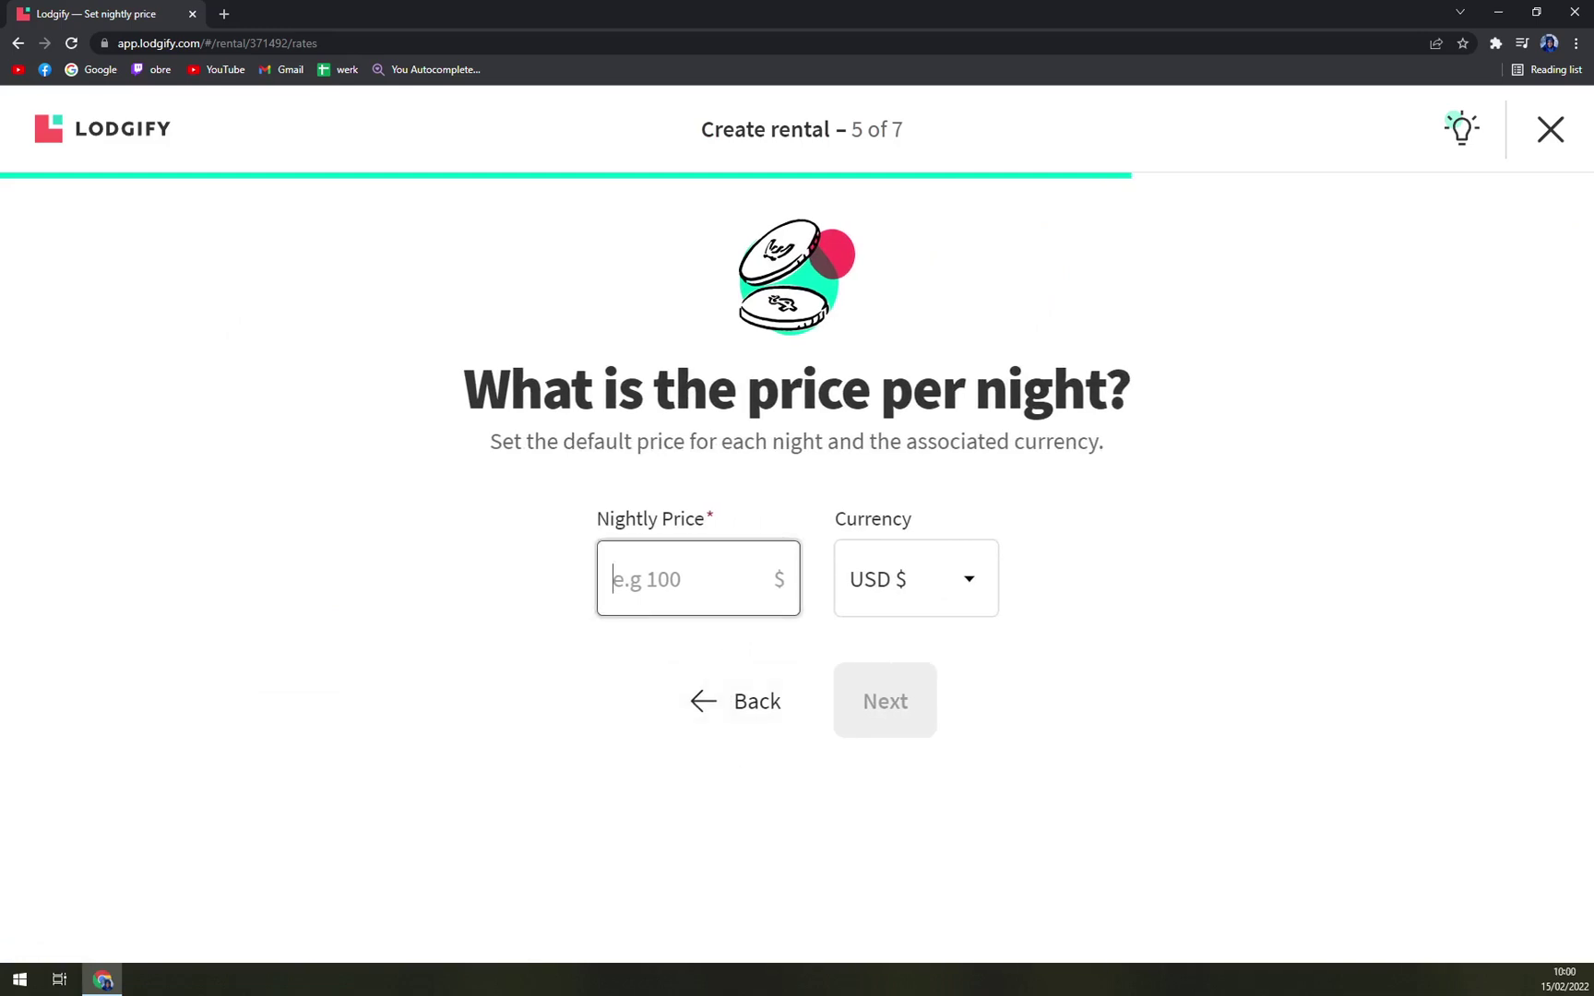
pyautogui.click(865, 600)
pyautogui.scroll(15, 907, 275)
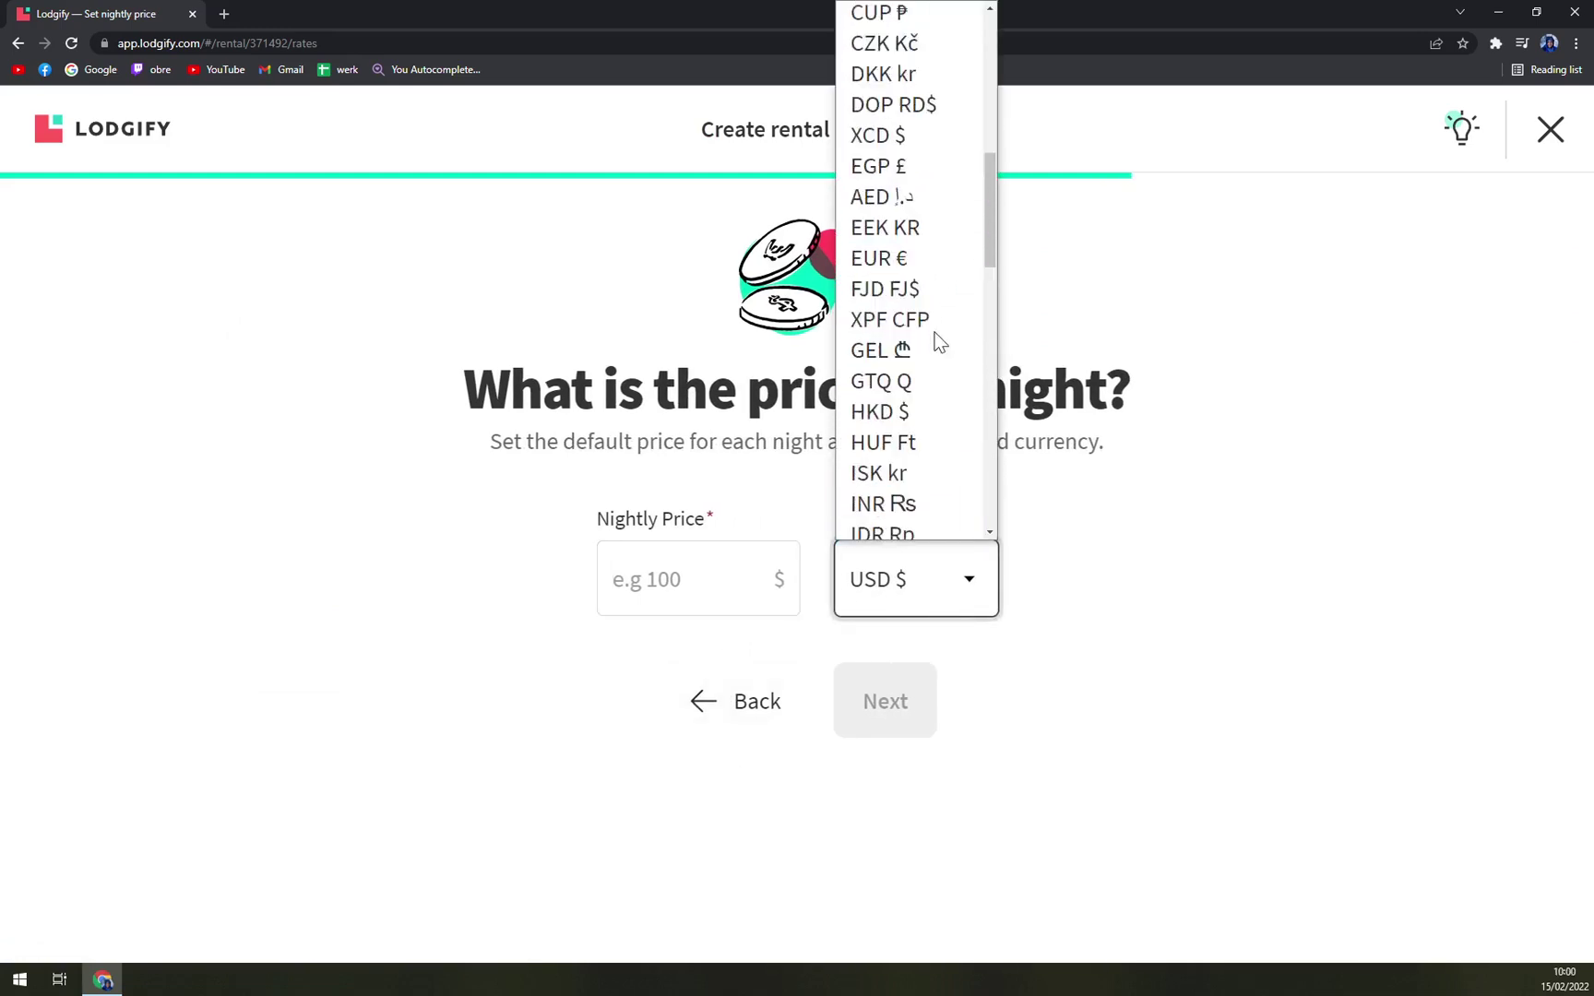
pyautogui.scroll(3, 952, 375)
pyautogui.scroll(-10, 899, 461)
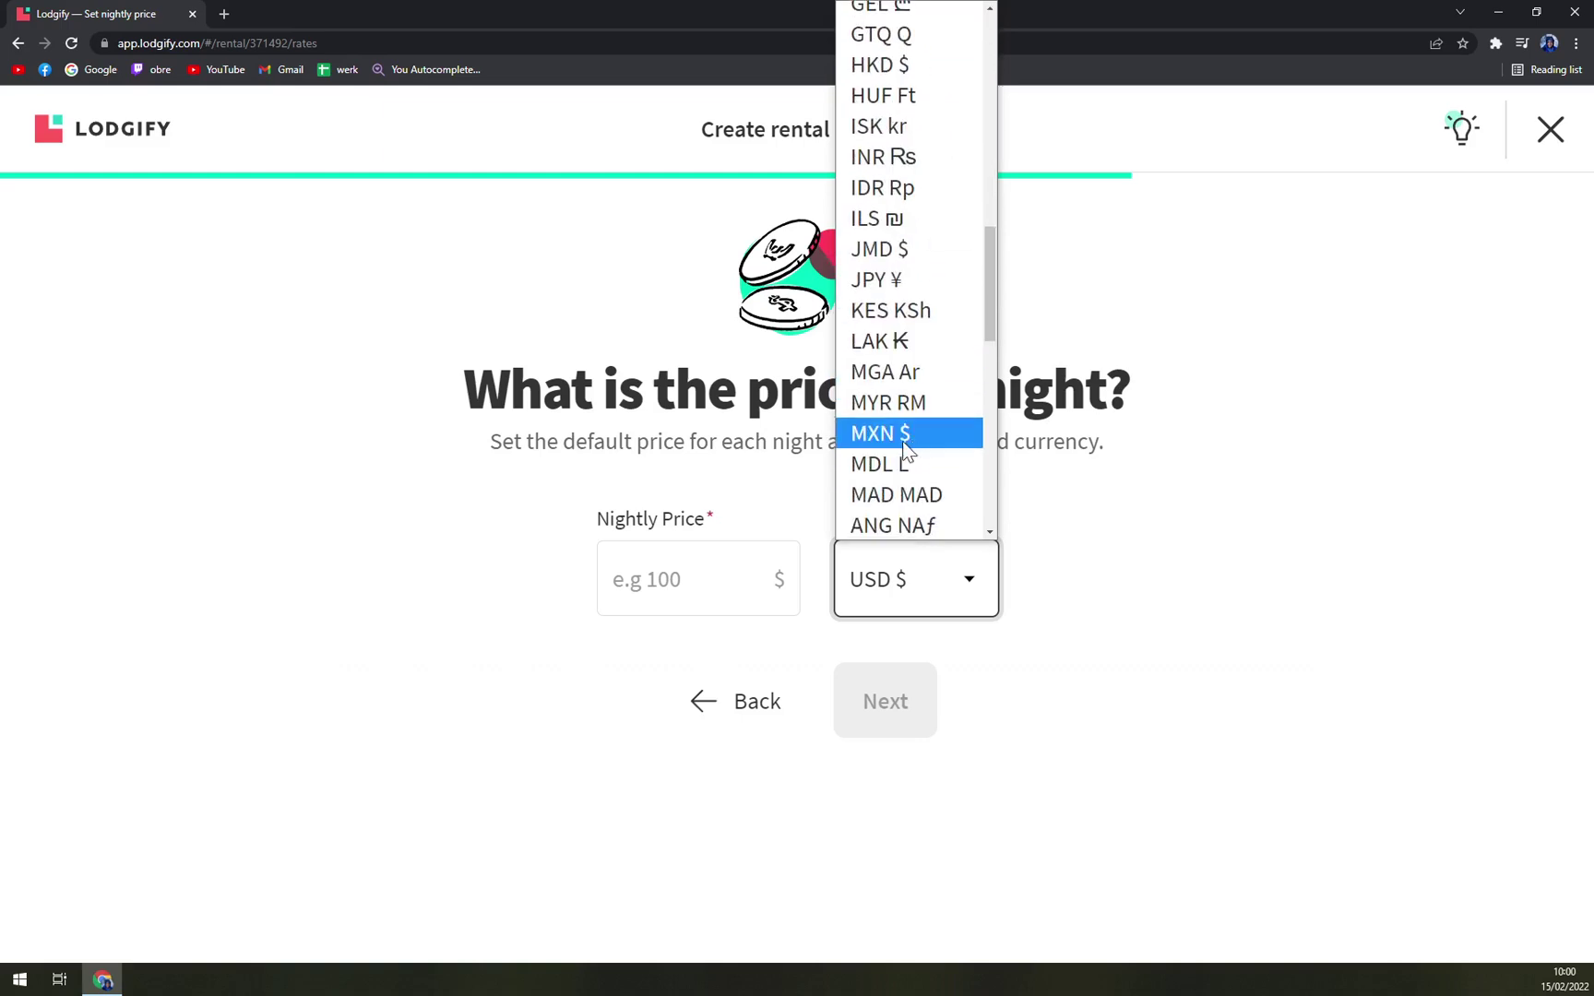
pyautogui.scroll(-9, 918, 433)
pyautogui.scroll(4, 921, 436)
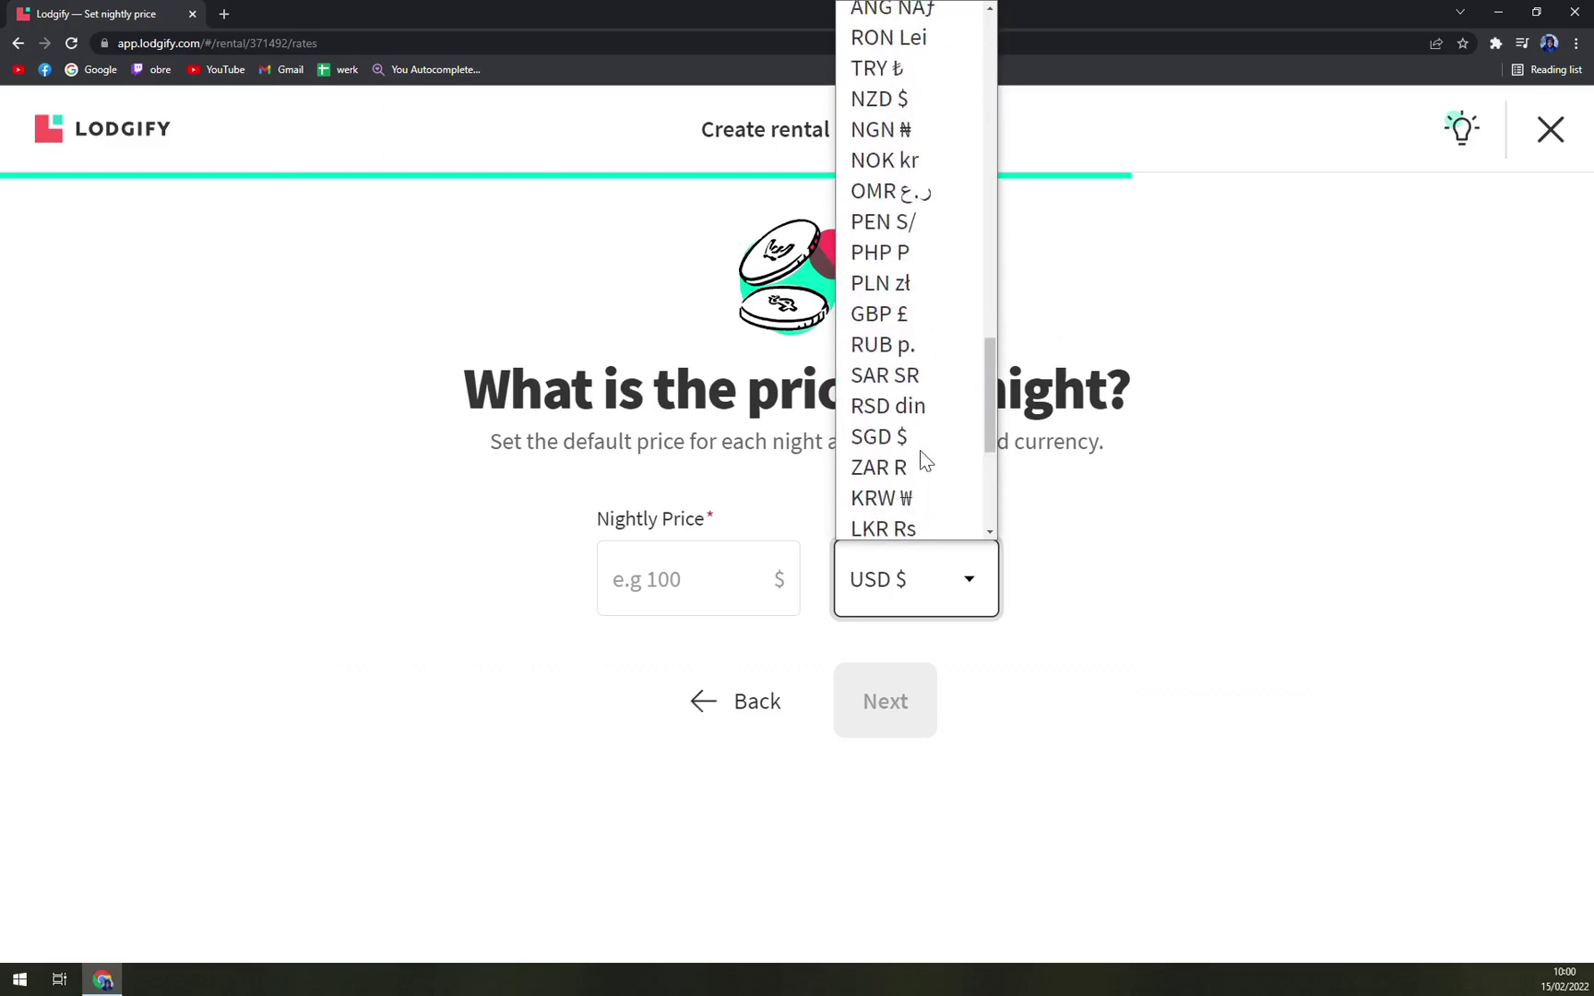
pyautogui.scroll(5, 936, 433)
pyautogui.scroll(2, 930, 384)
pyautogui.scroll(8, 925, 375)
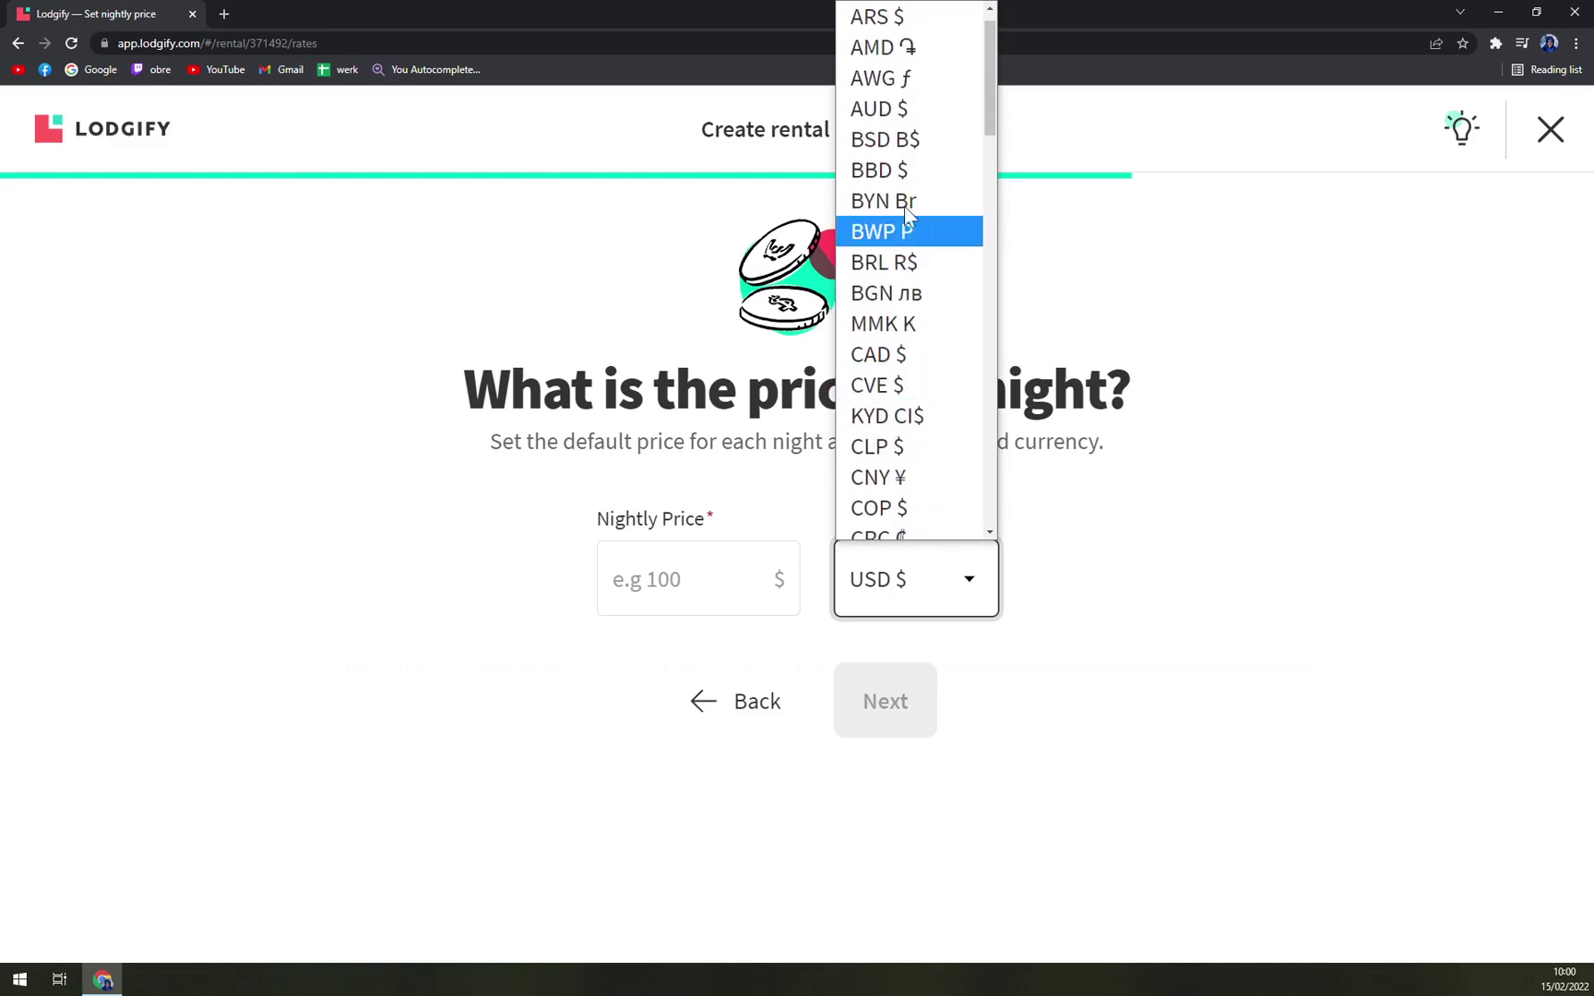
pyautogui.scroll(-5, 925, 324)
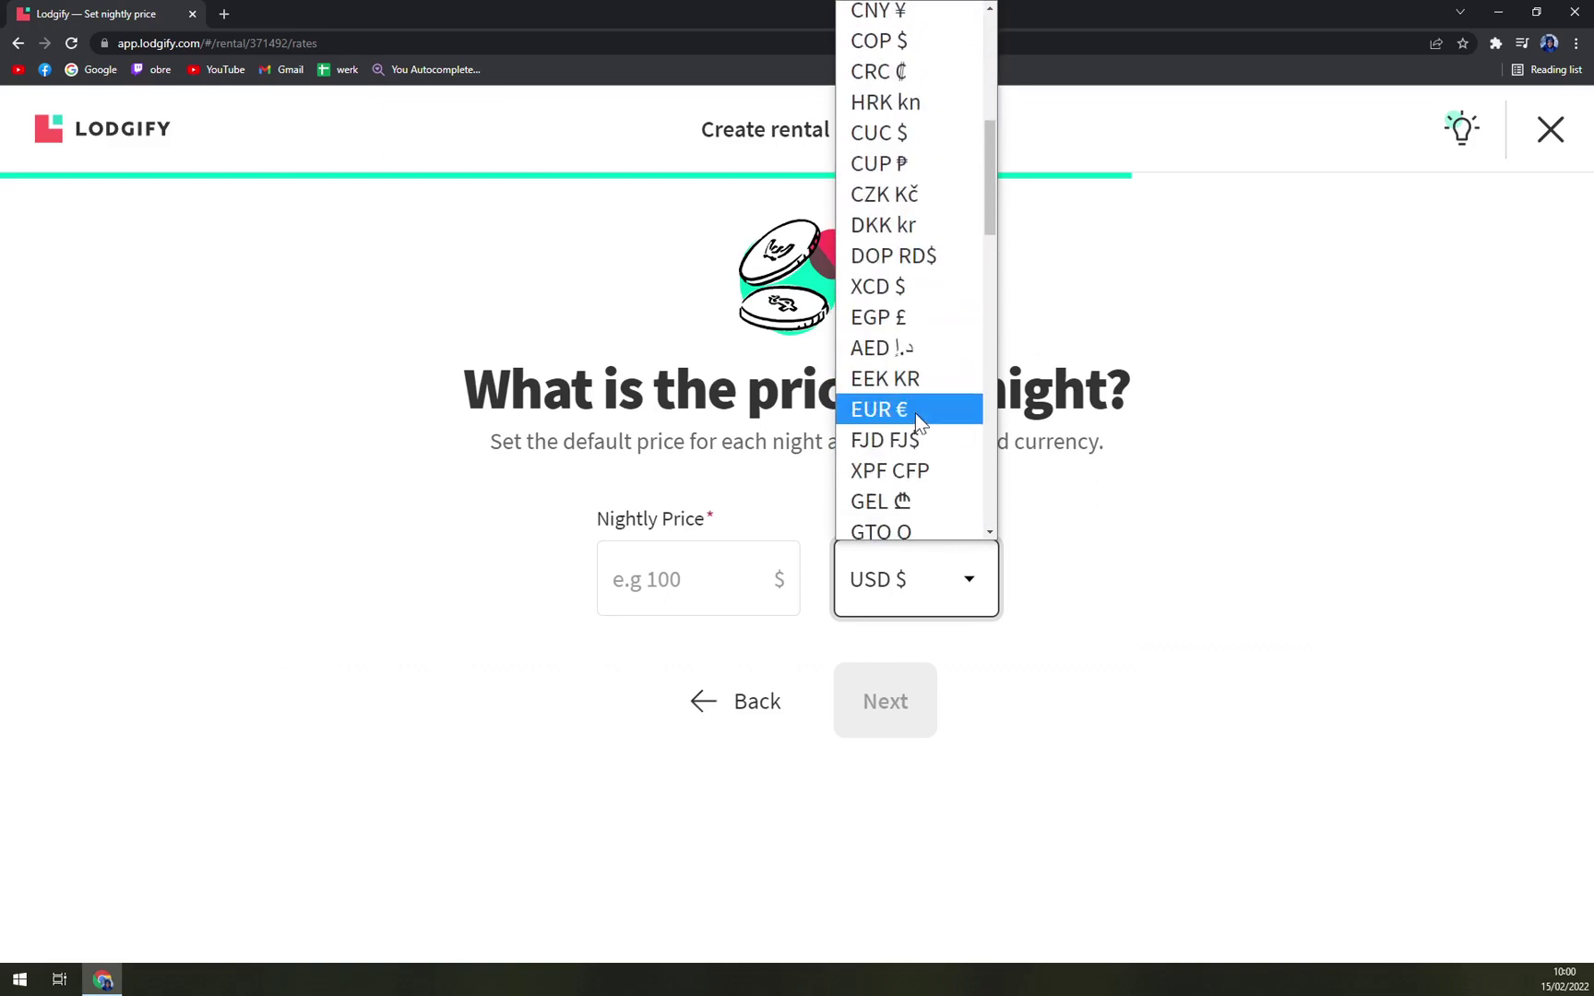
pyautogui.scroll(-5, 929, 498)
pyautogui.moveTo(991, 313); pyautogui.dragTo(981, 219)
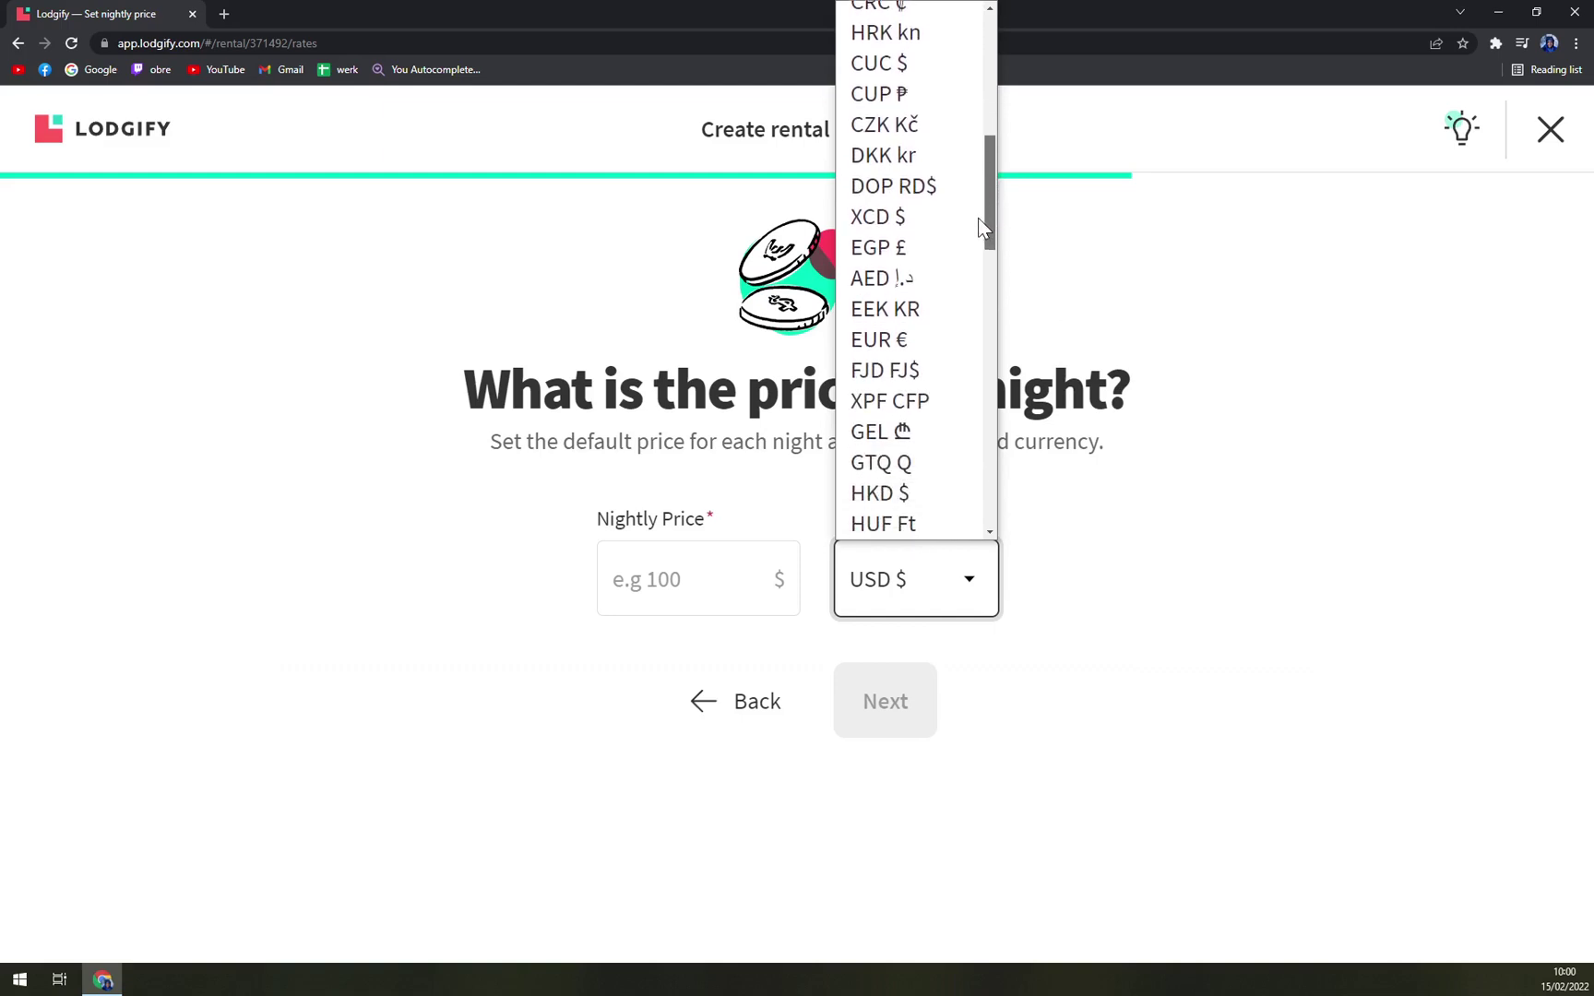
pyautogui.click(881, 349)
# Enter a nightly price of 30 and continue to the description step.
pyautogui.click(698, 578)
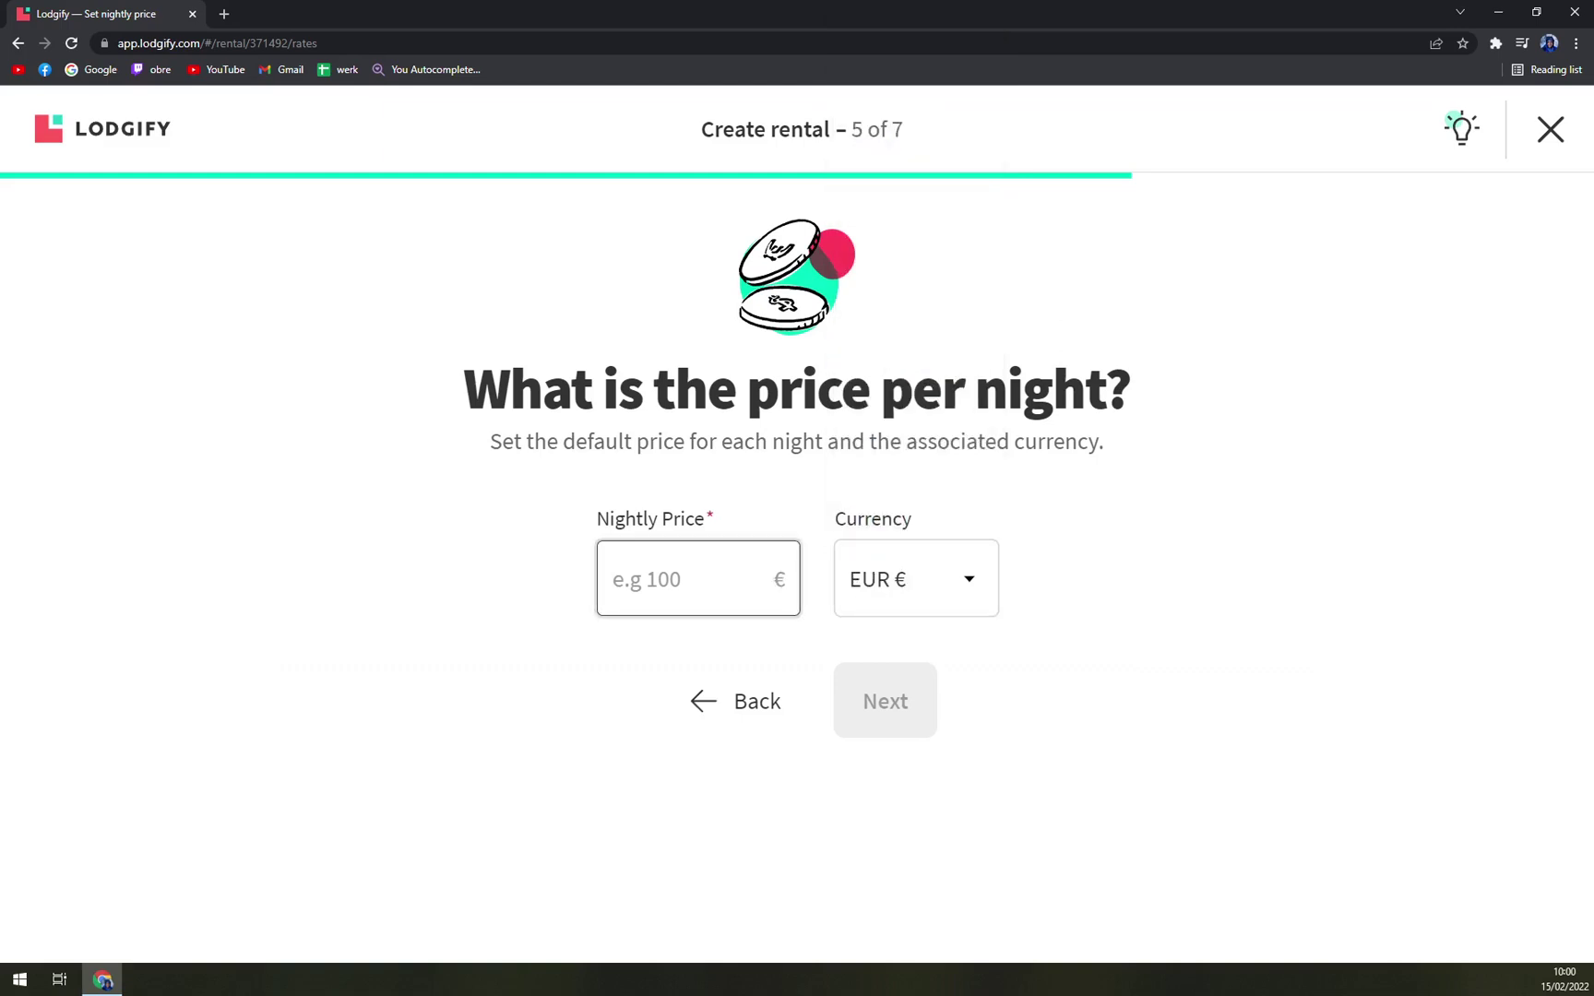
pyautogui.write('30')
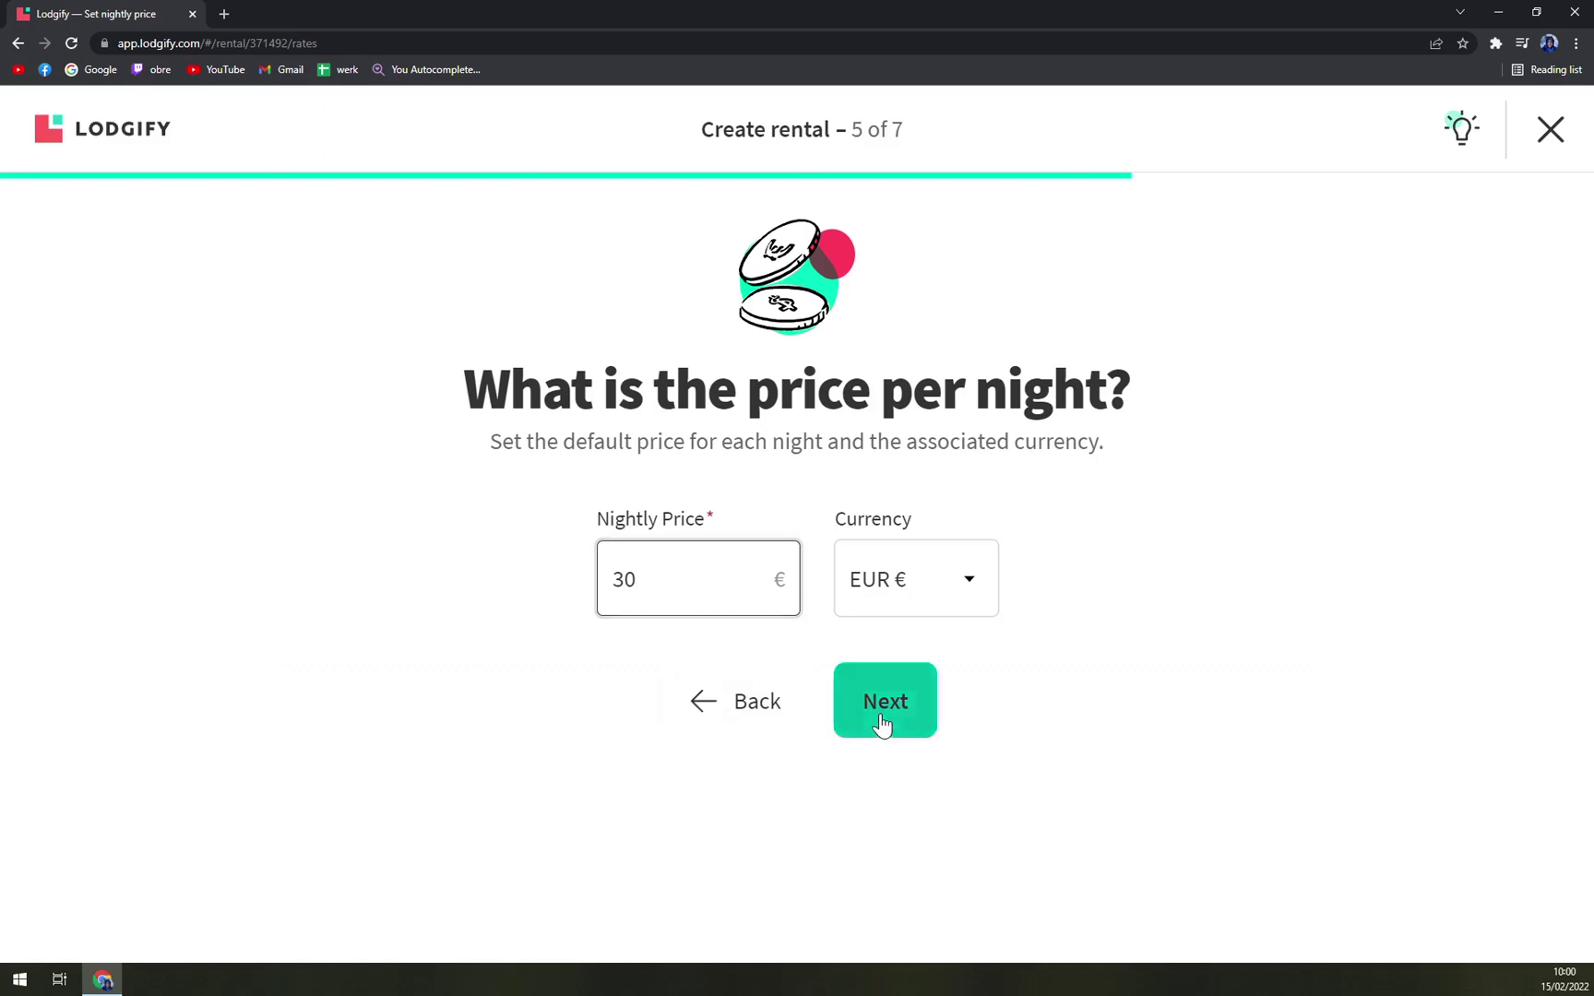
pyautogui.click(879, 724)
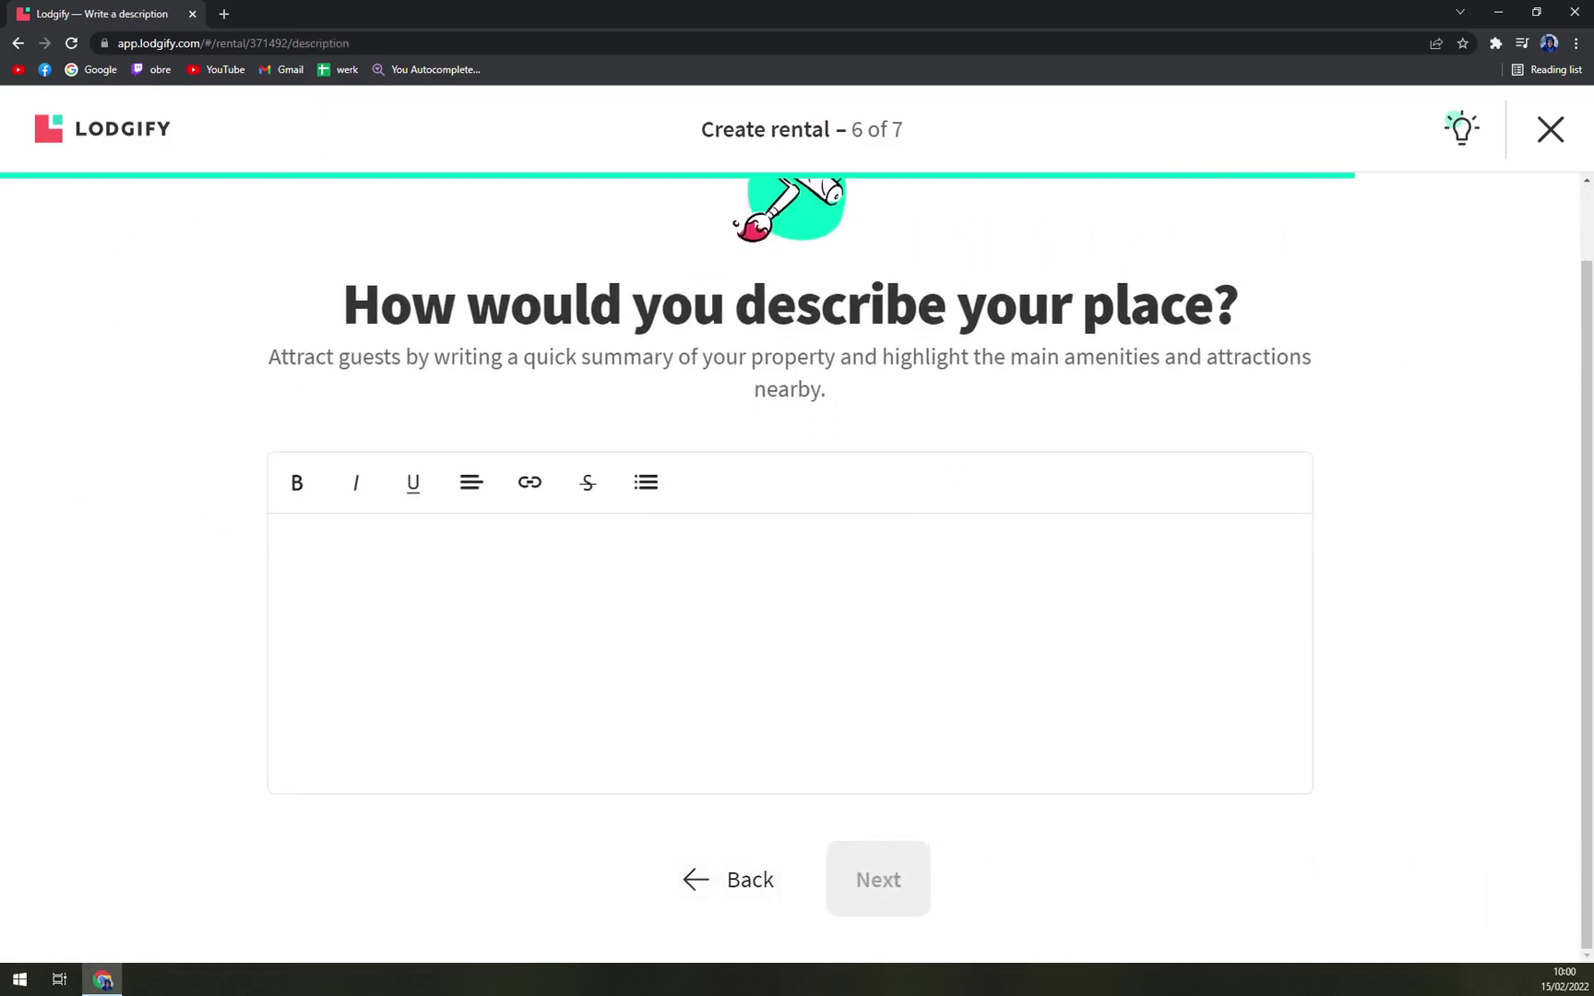
# Describe the rental as 'Total mess', keep instant booking, and preview the website.
pyautogui.write('Totak')
pyautogui.press('BackSpace')
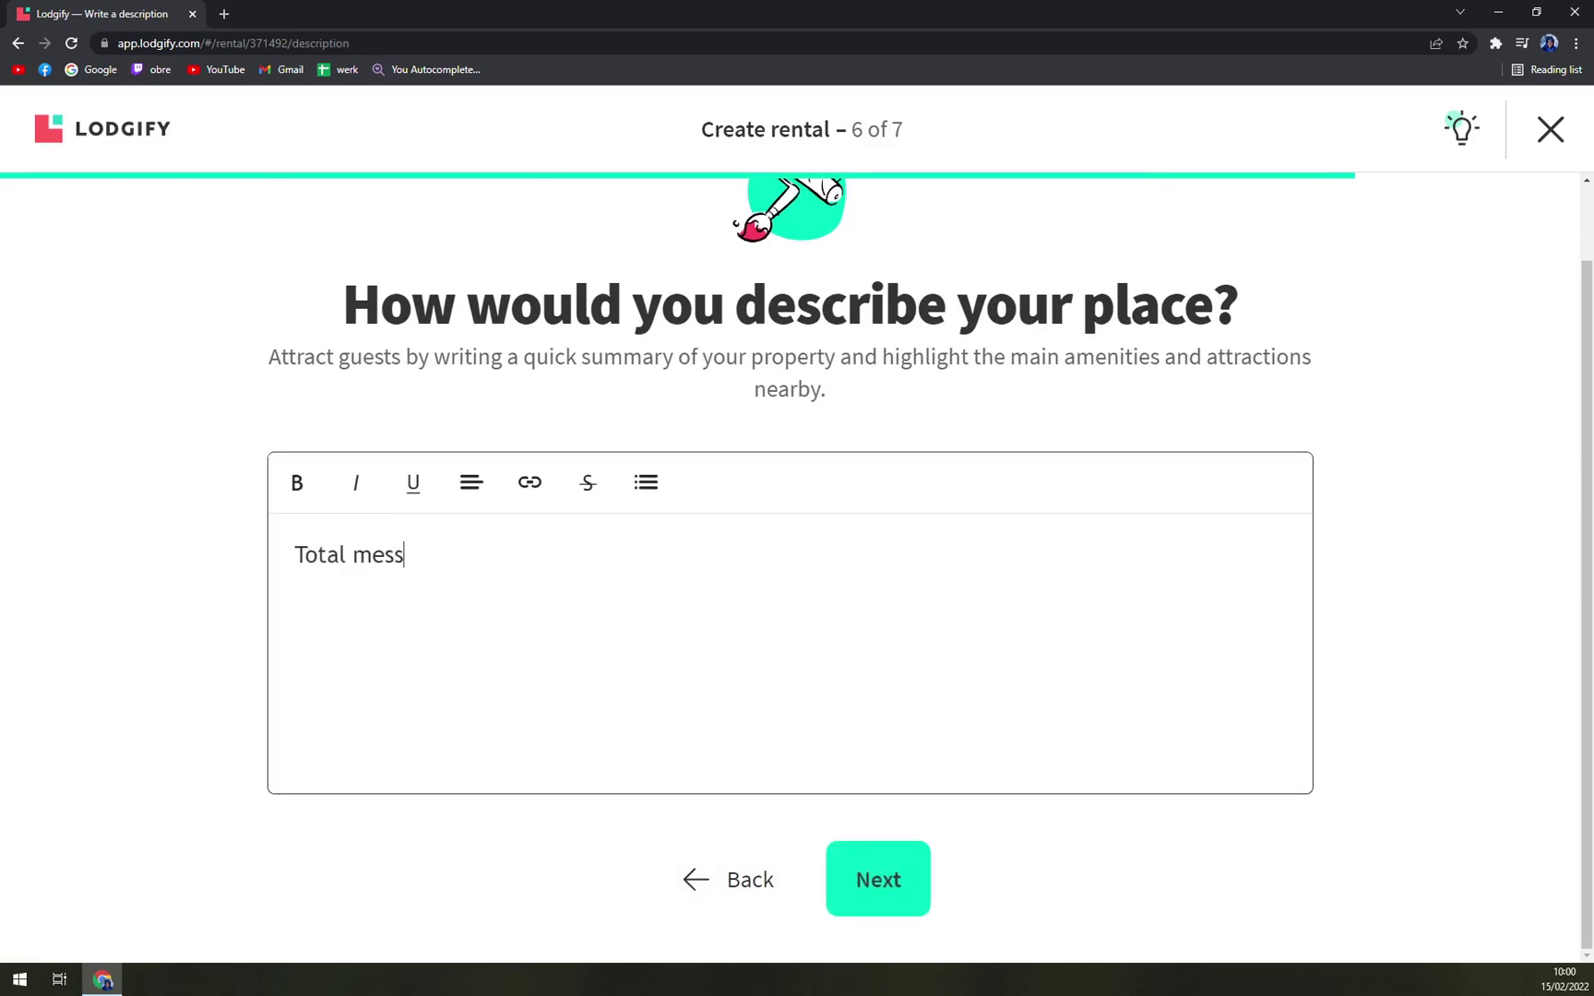
pyautogui.click(906, 894)
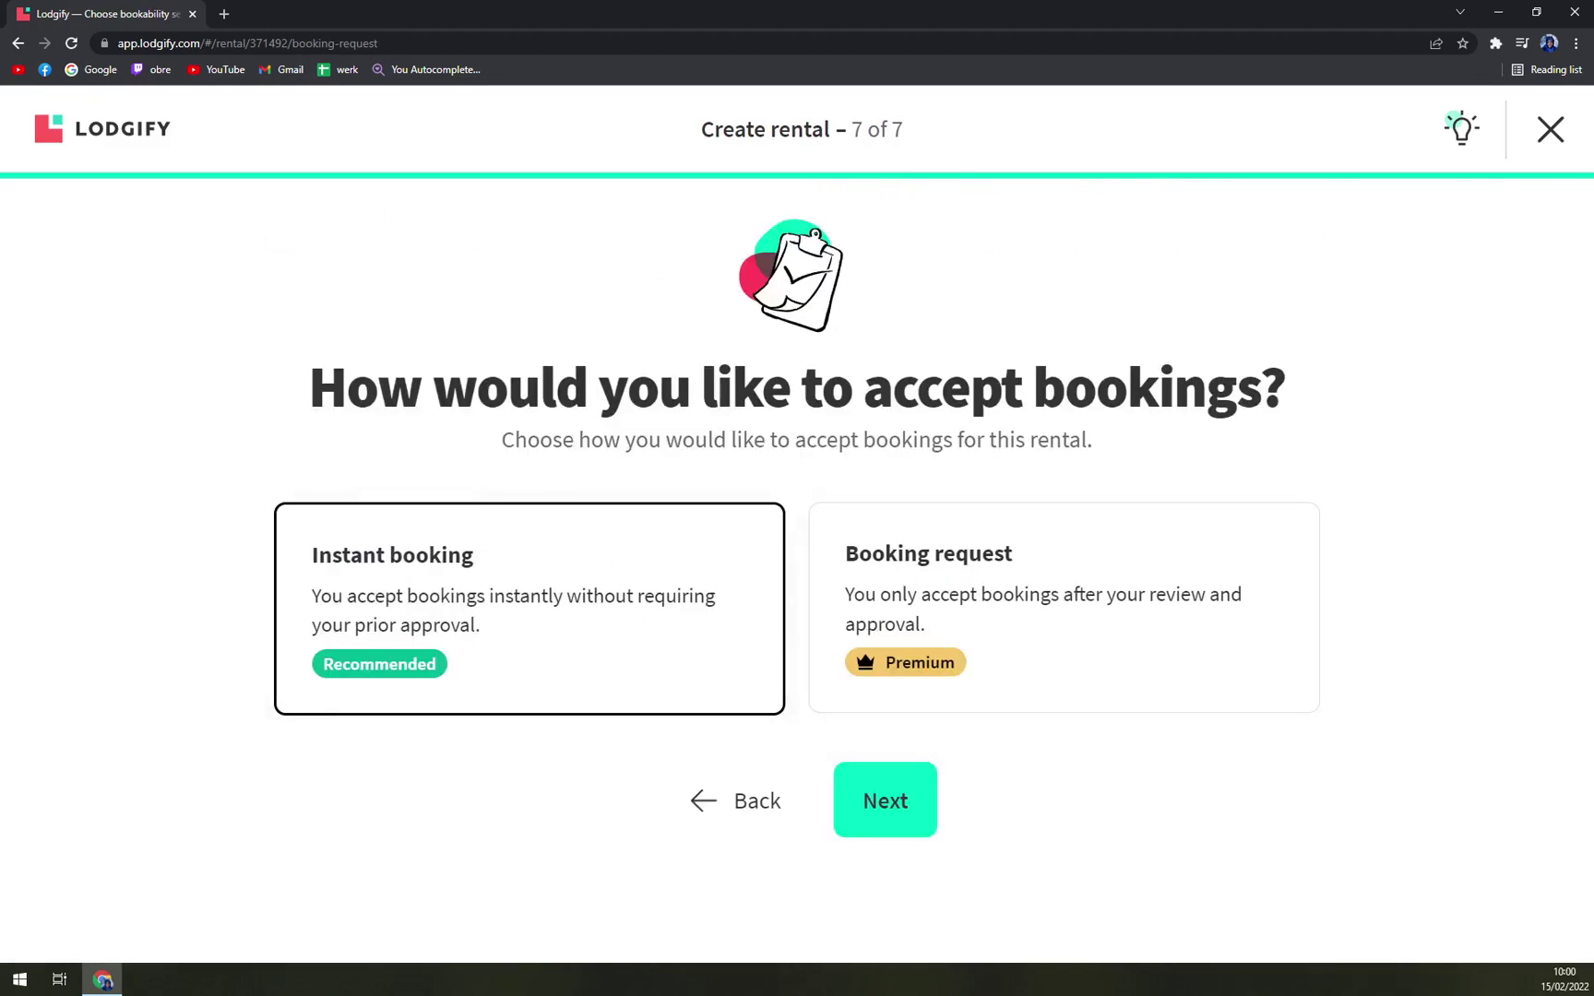
pyautogui.click(886, 800)
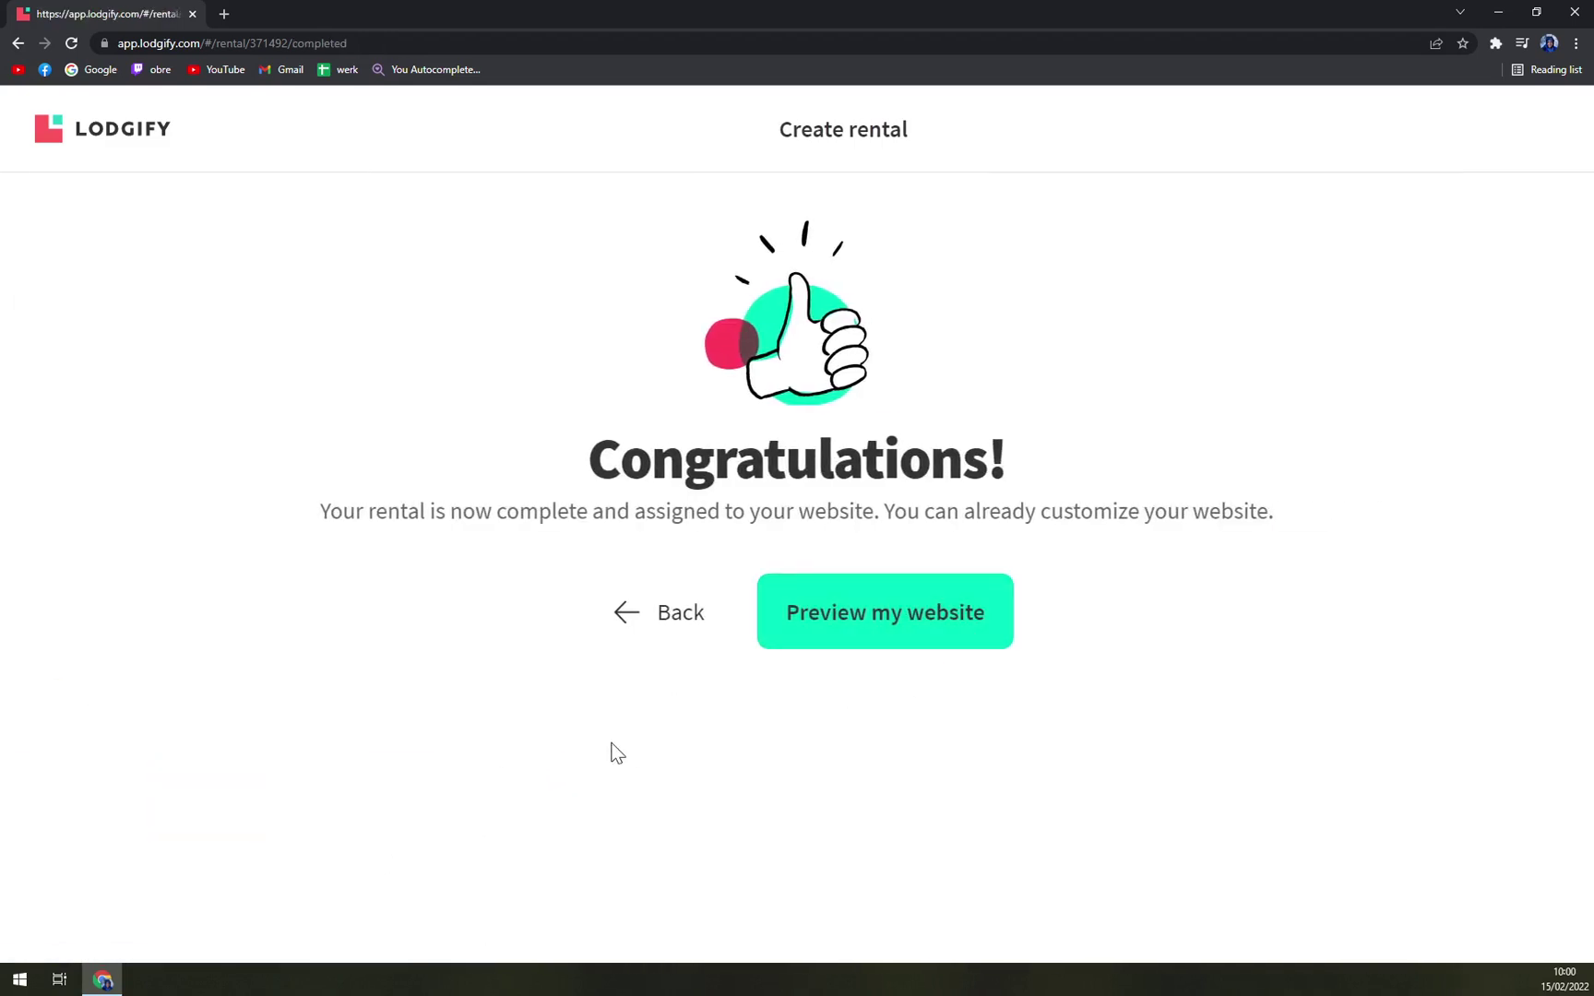
pyautogui.click(981, 633)
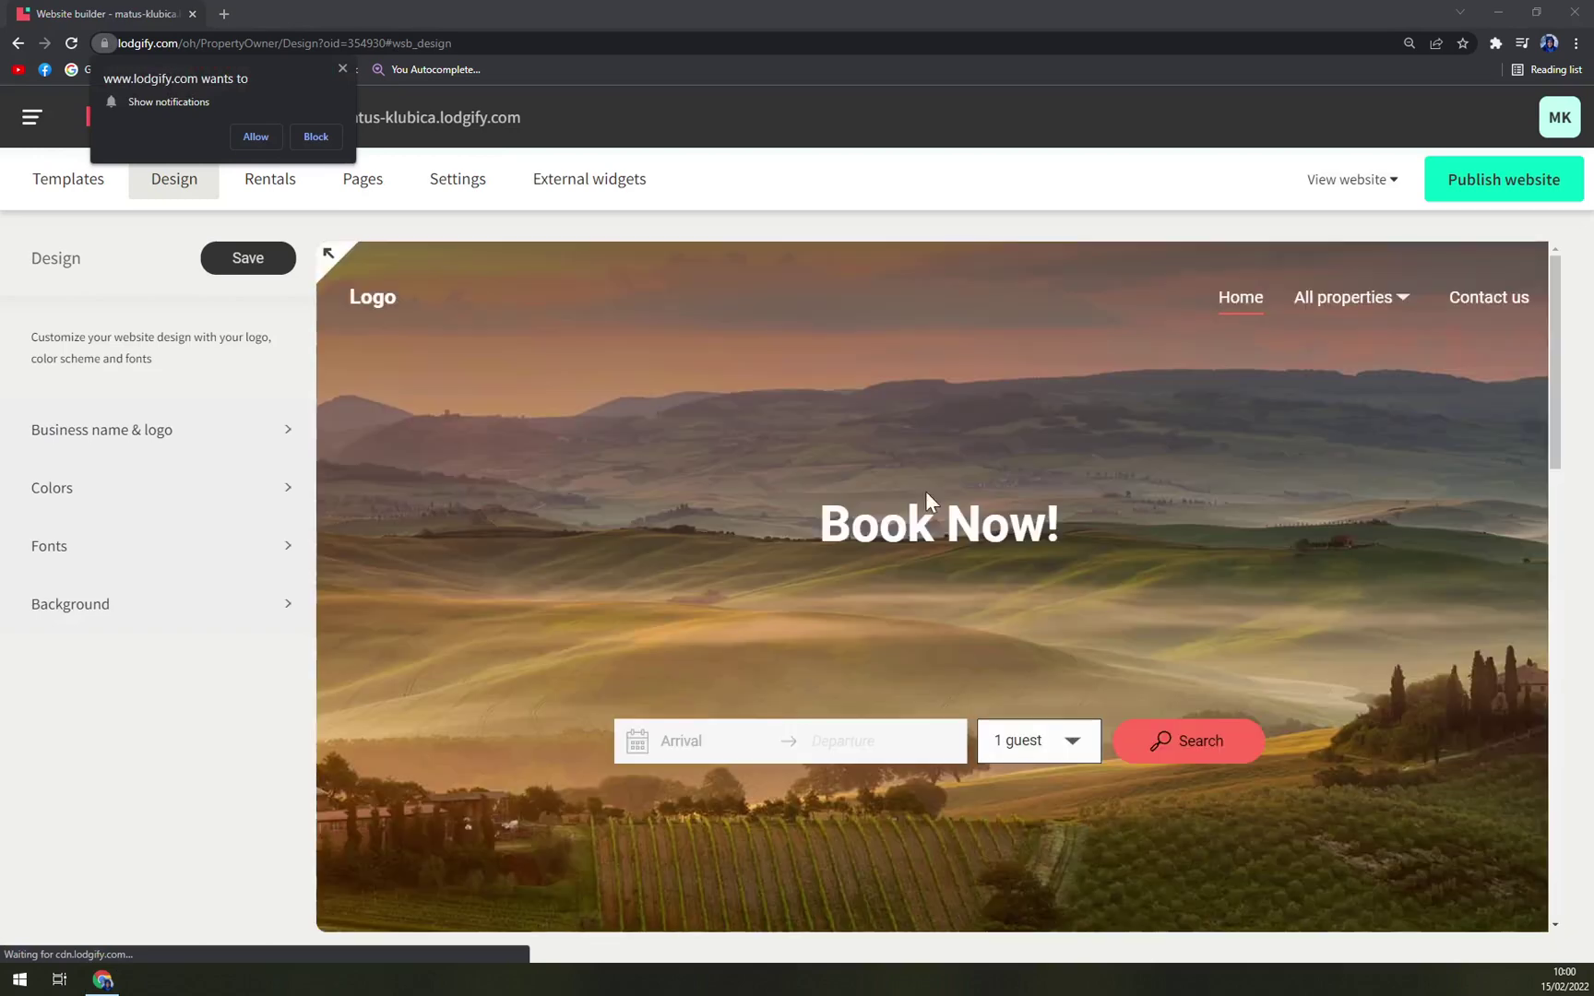
# Block the site's notification request in the website preview.
pyautogui.scroll(-15, 391, 518)
pyautogui.scroll(15, 1085, 496)
pyautogui.scroll(-1, 498, 728)
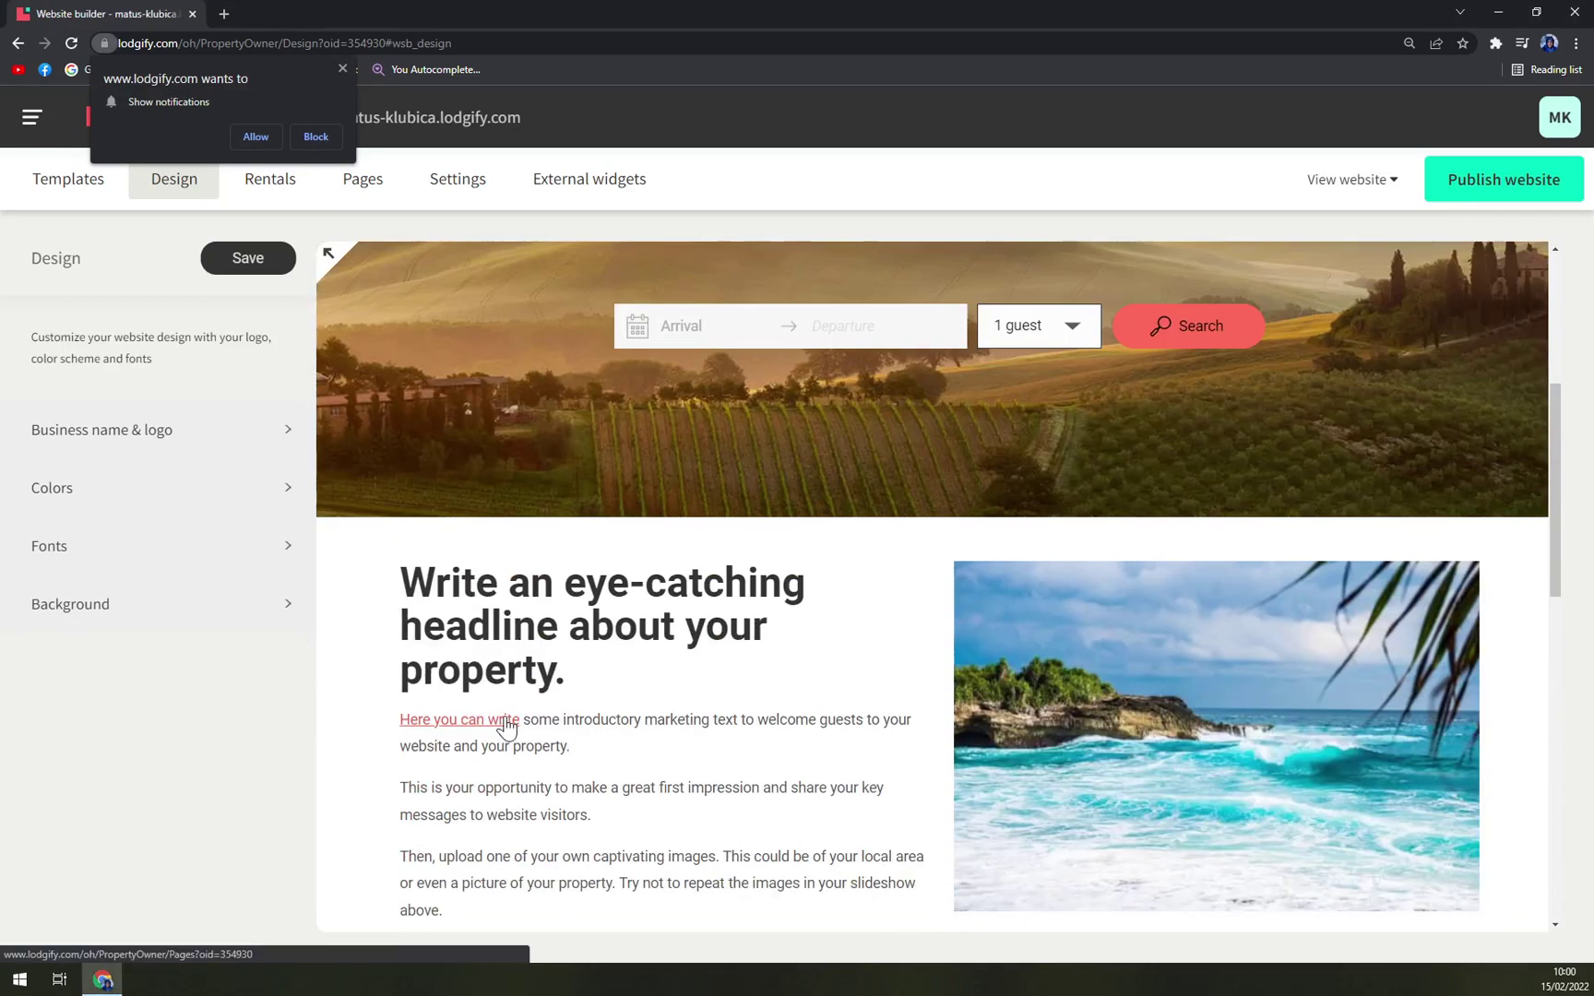
pyautogui.click(316, 137)
# Search the preview's booking bar for stays for 2 guests.
pyautogui.scroll(5, 553, 443)
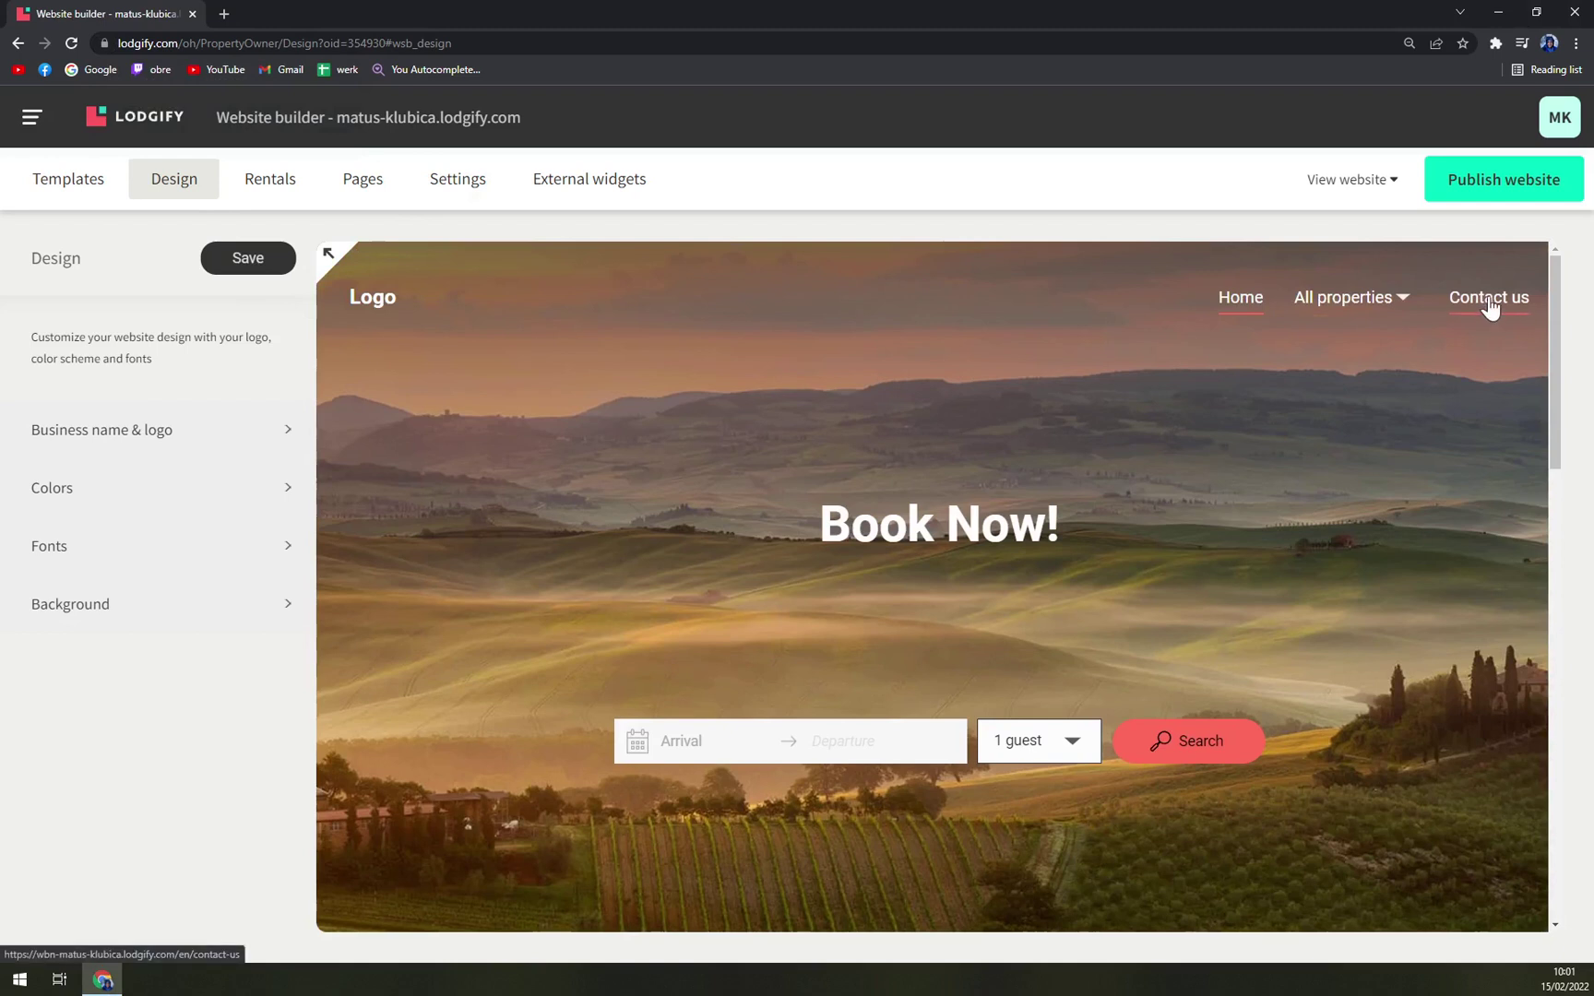
pyautogui.scroll(-1, 1016, 643)
pyautogui.click(1079, 672)
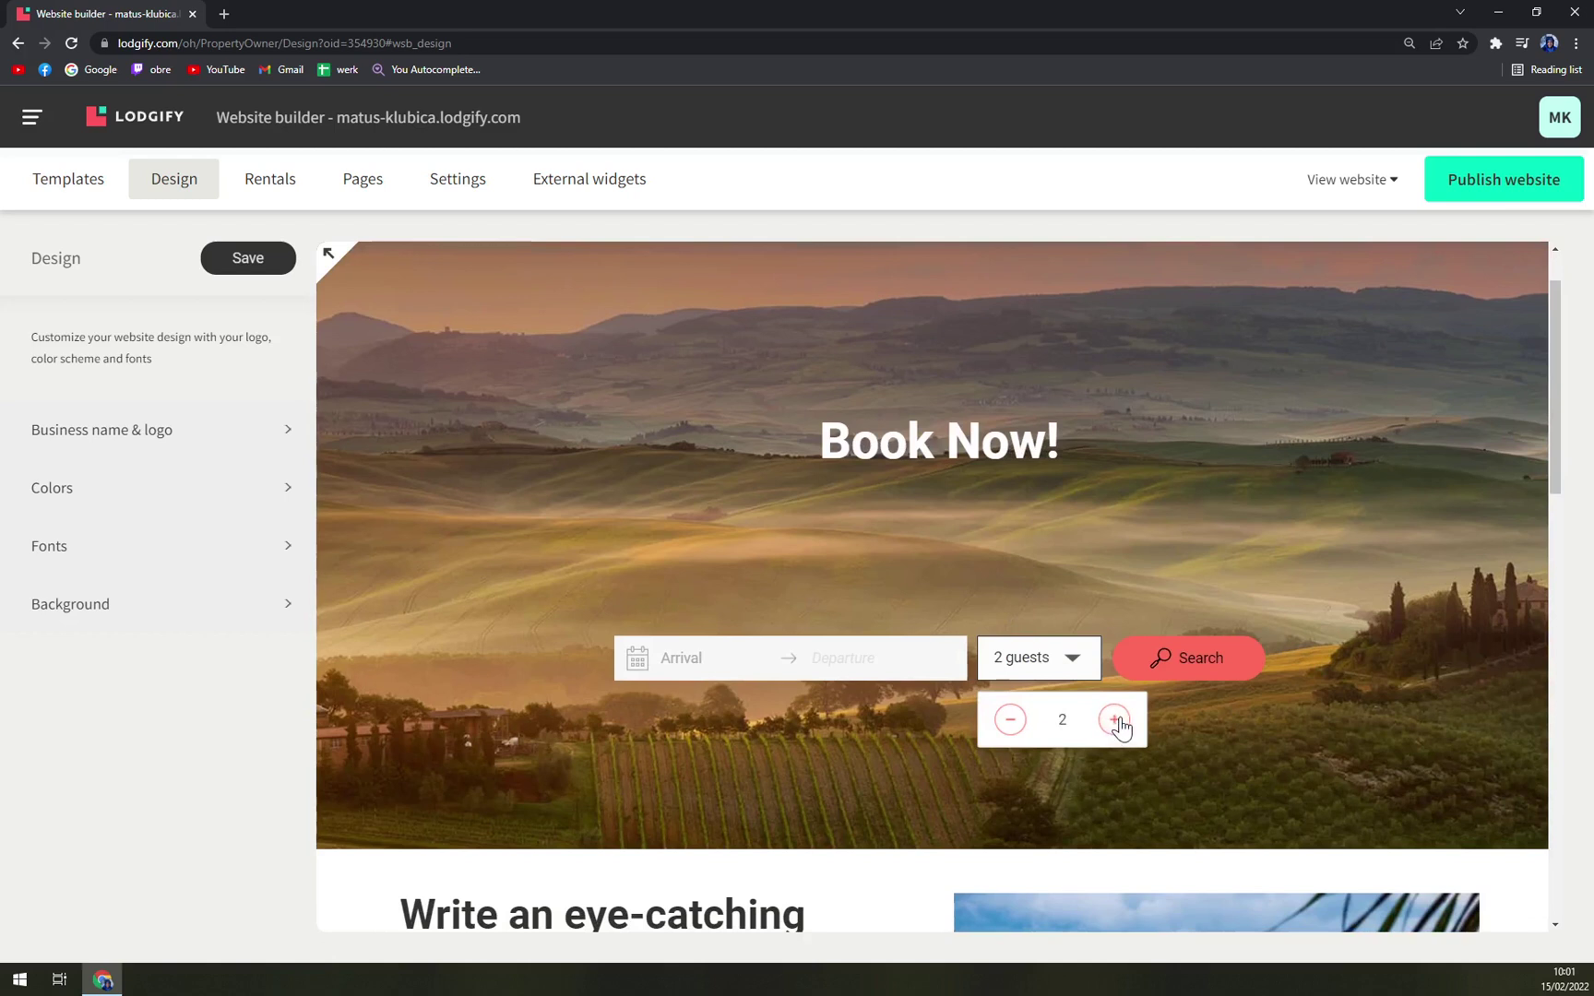
pyautogui.click(1236, 669)
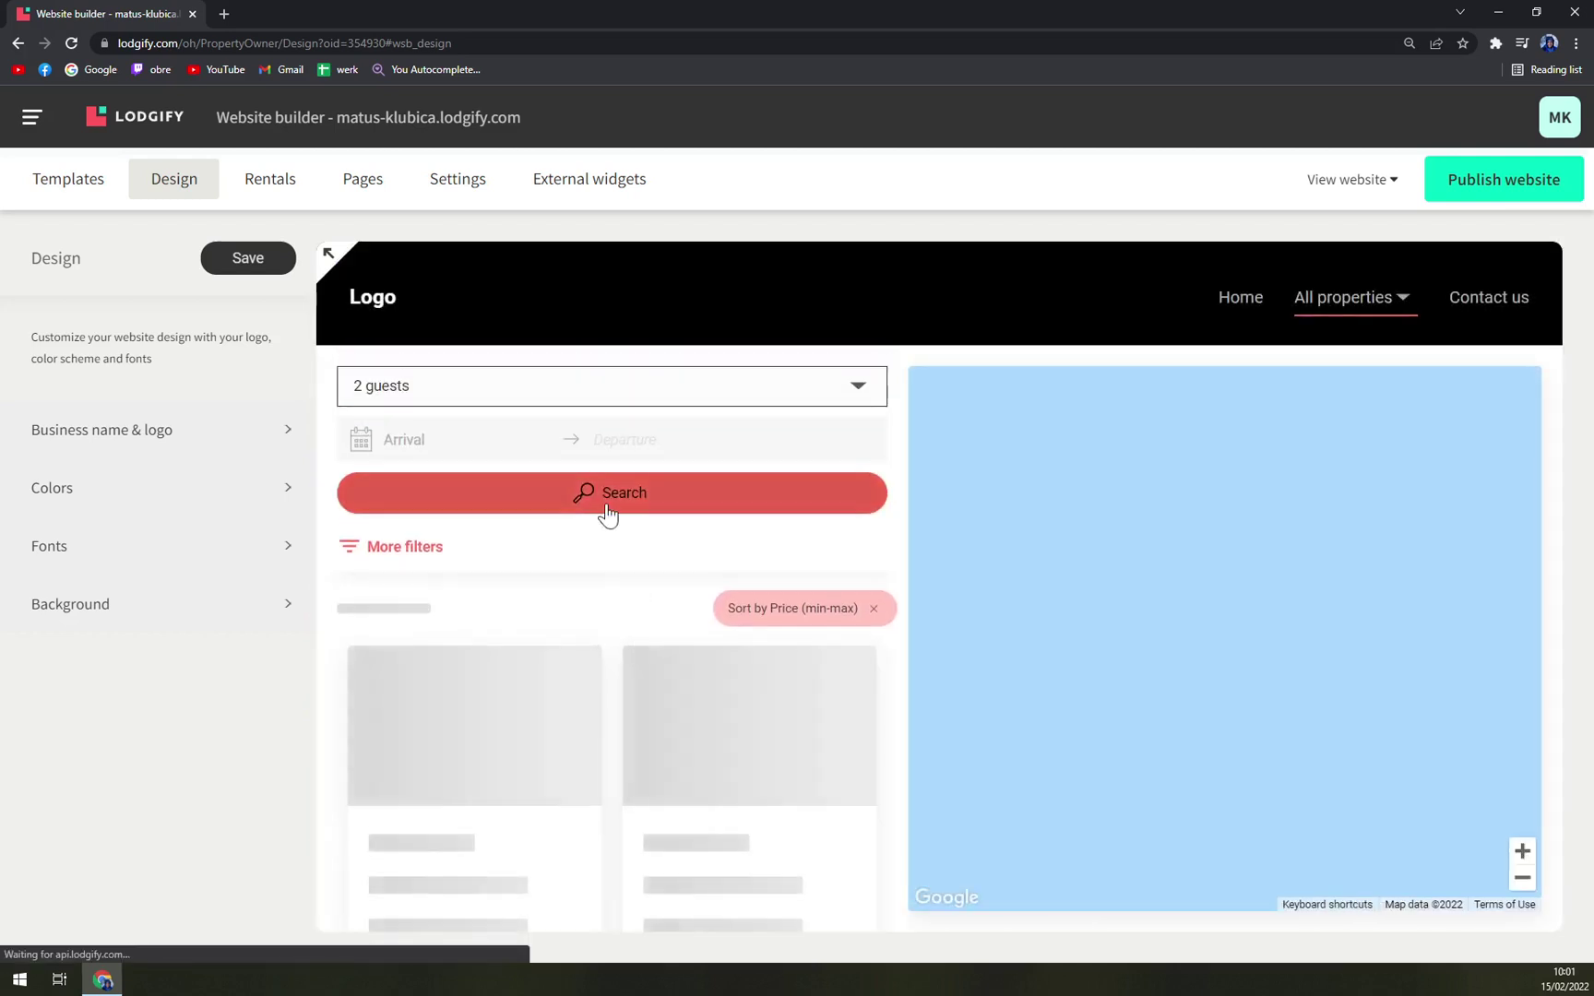
# Pan and zoom the results map to centre the €30 Tutorials Are Made in Heaven listing.
pyautogui.scroll(-1, 677, 535)
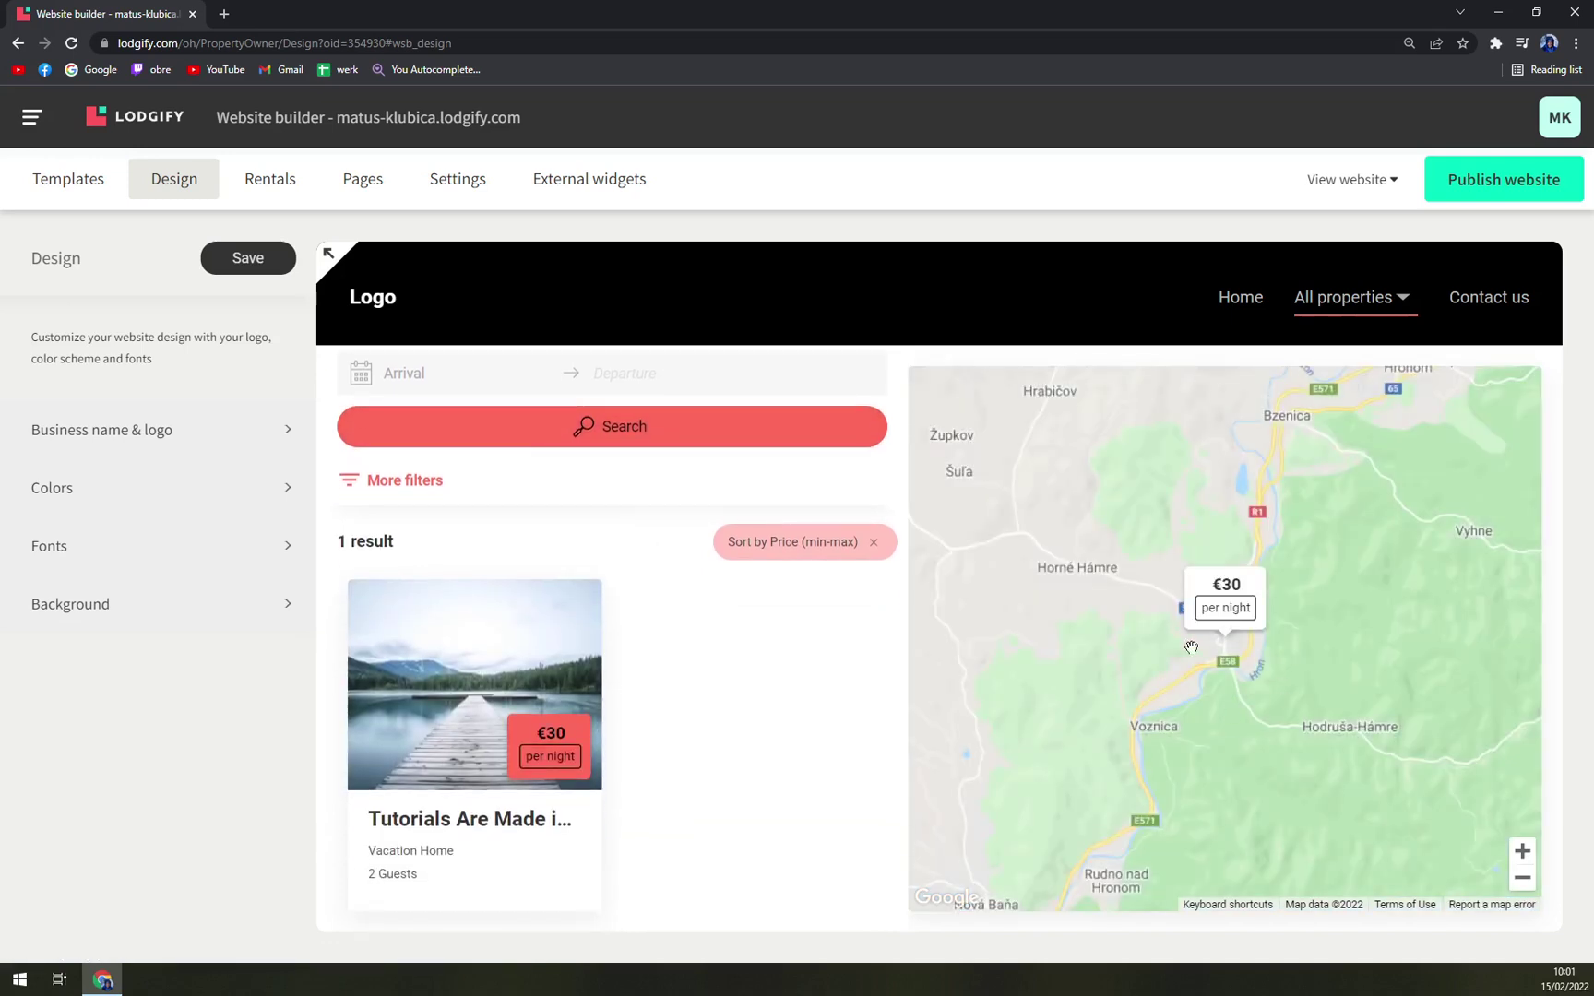
pyautogui.moveTo(1292, 673); pyautogui.dragTo(1208, 687)
pyautogui.scroll(-1, 1206, 687)
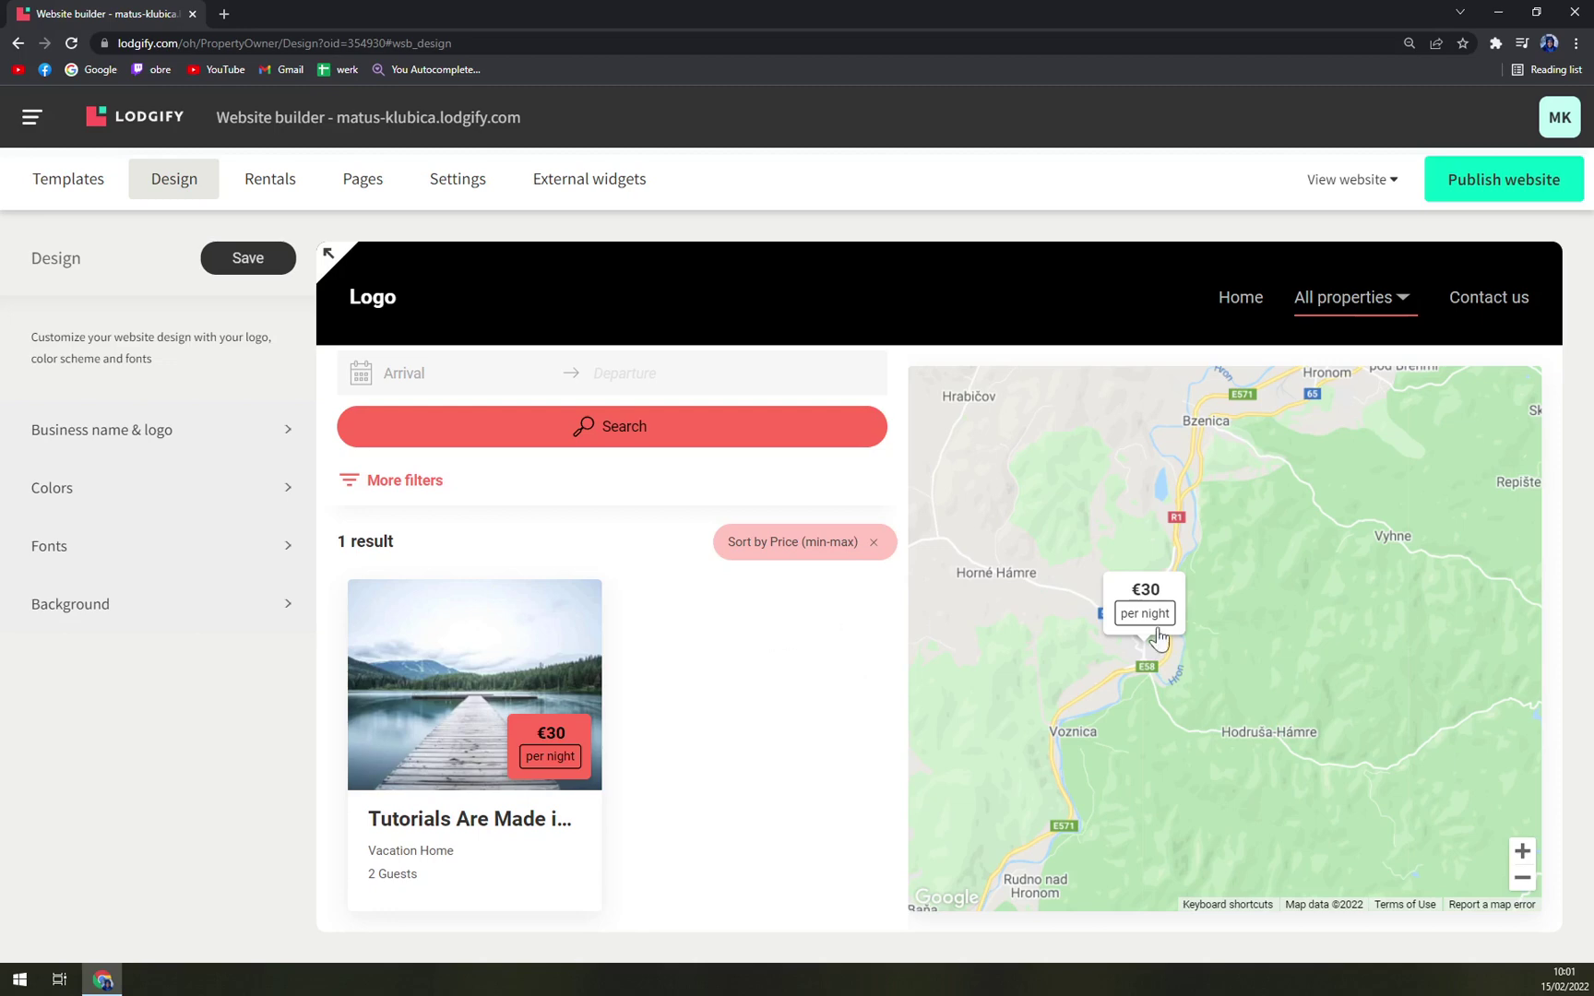
pyautogui.scroll(-1, 1232, 625)
pyautogui.moveTo(1091, 710)
pyautogui.mouseDown()
pyautogui.moveTo(1055, 644)
pyautogui.moveTo(1313, 576)
pyautogui.moveTo(1331, 496)
pyautogui.moveTo(1314, 409)
pyautogui.moveTo(1366, 488)
pyautogui.moveTo(1264, 722)
pyautogui.moveTo(1267, 679)
pyautogui.moveTo(1240, 878)
pyautogui.mouseUp()
pyautogui.moveTo(1284, 665); pyautogui.dragTo(969, 587)
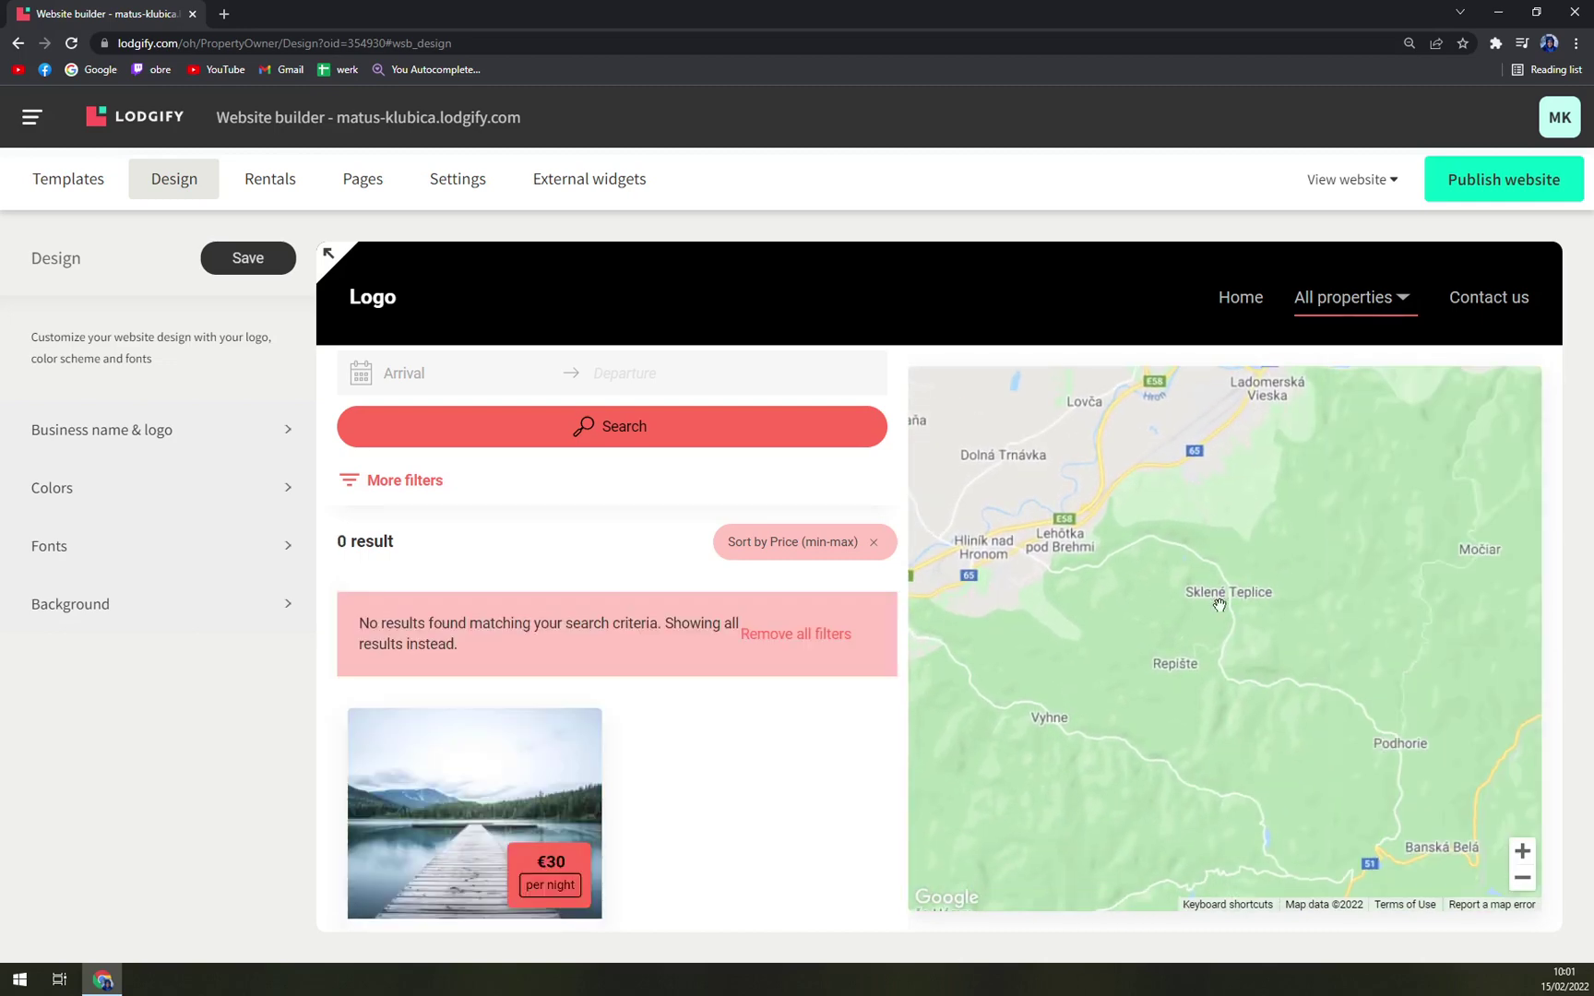
pyautogui.click(1523, 878)
pyautogui.click(1522, 878)
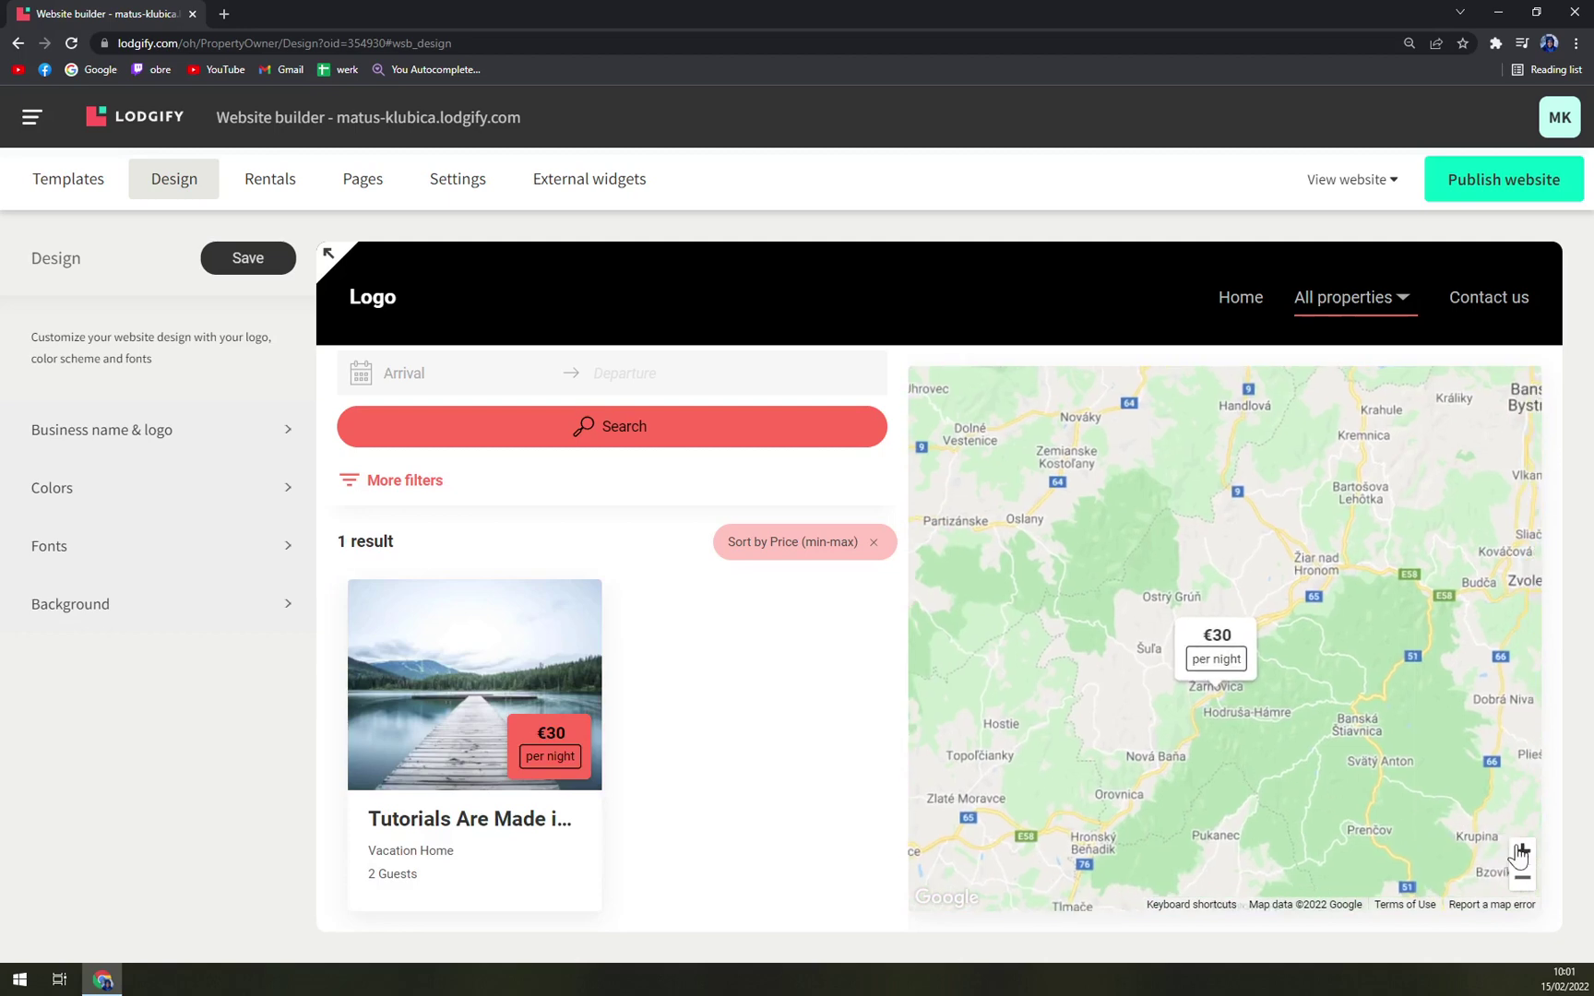
pyautogui.click(1522, 850)
pyautogui.click(1522, 850)
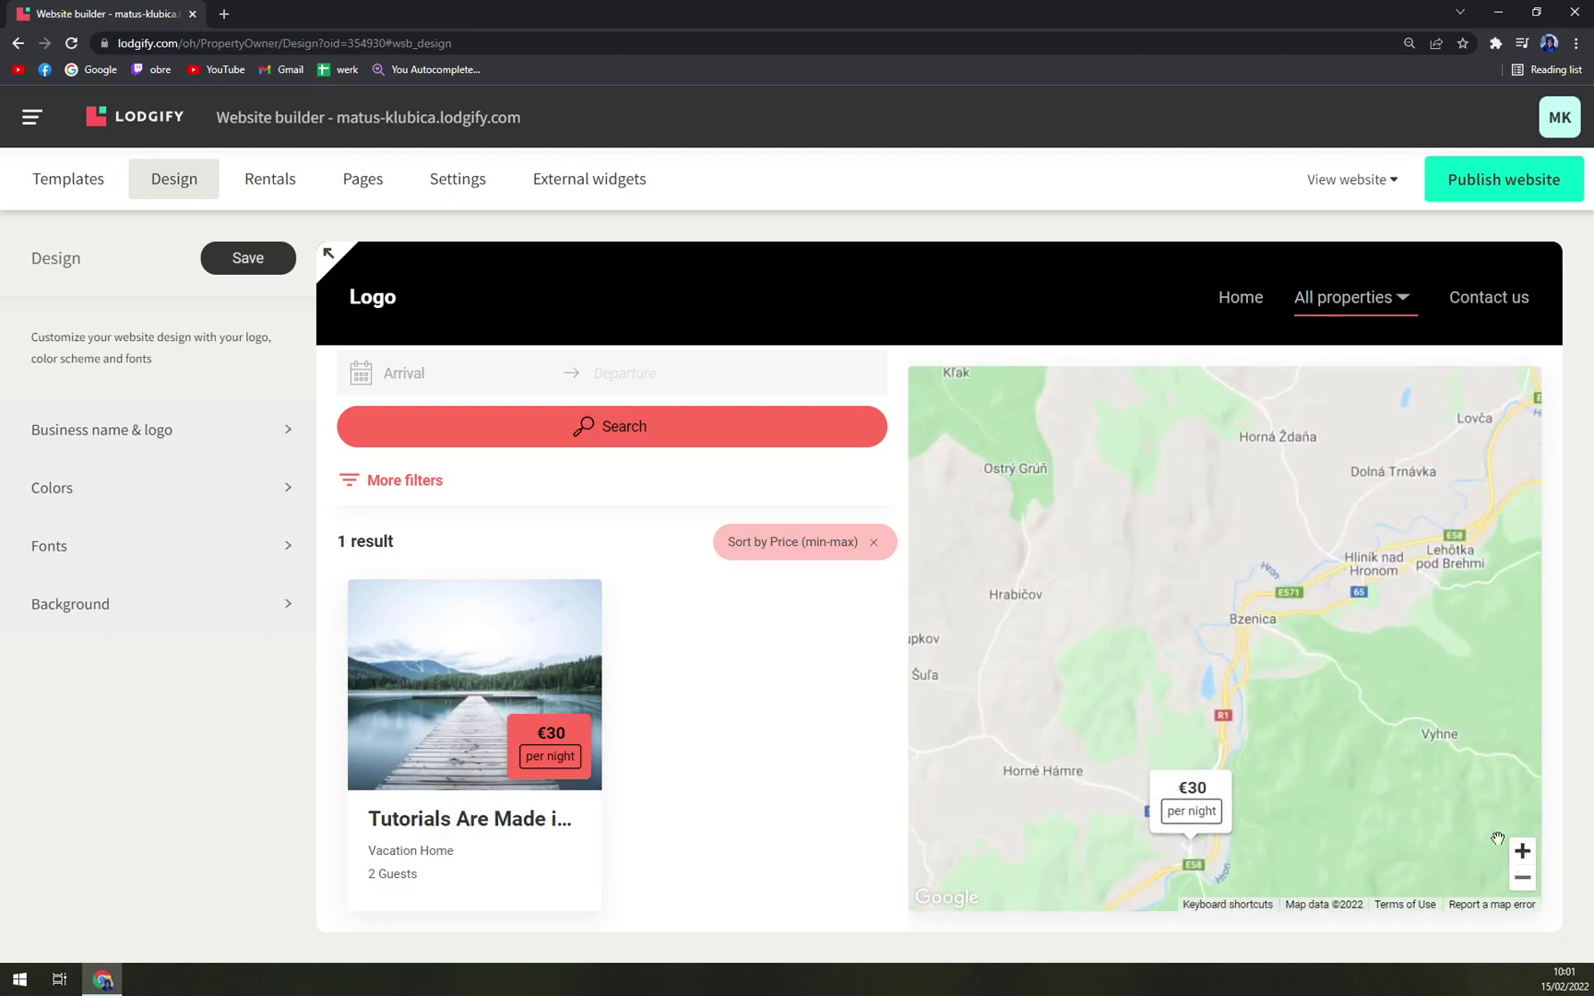
pyautogui.moveTo(1453, 819); pyautogui.dragTo(1375, 714)
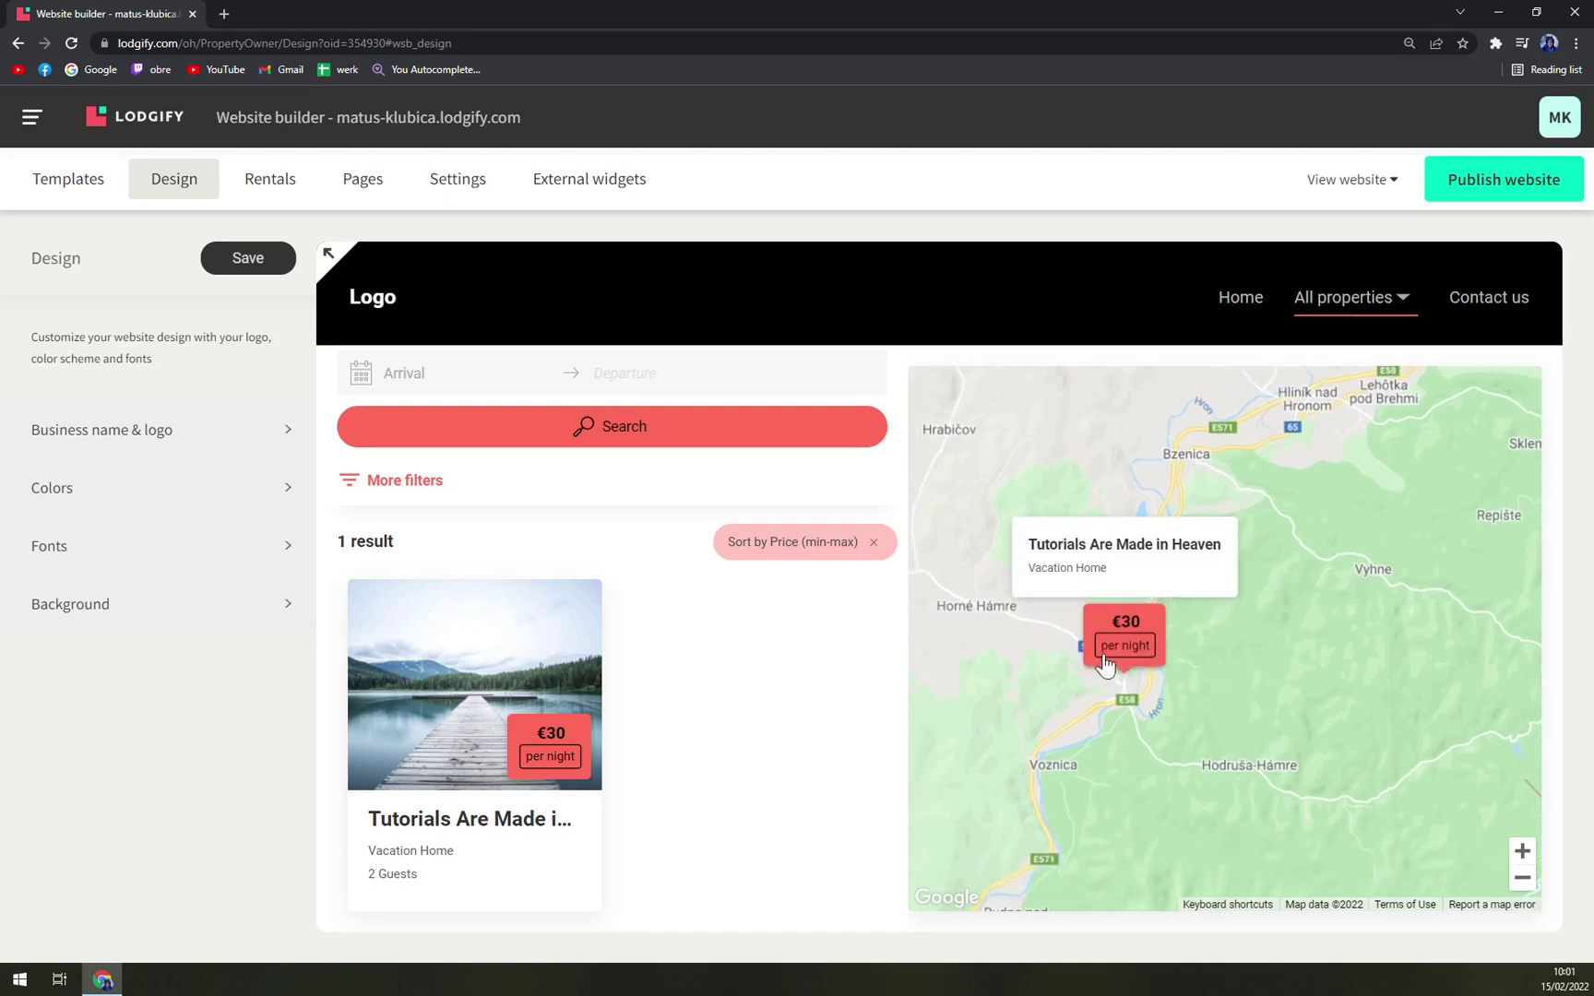
# Open the Tutorials Are Made in Heaven page and review its Žarnovica location, €30 rate and availability.
pyautogui.click(551, 754)
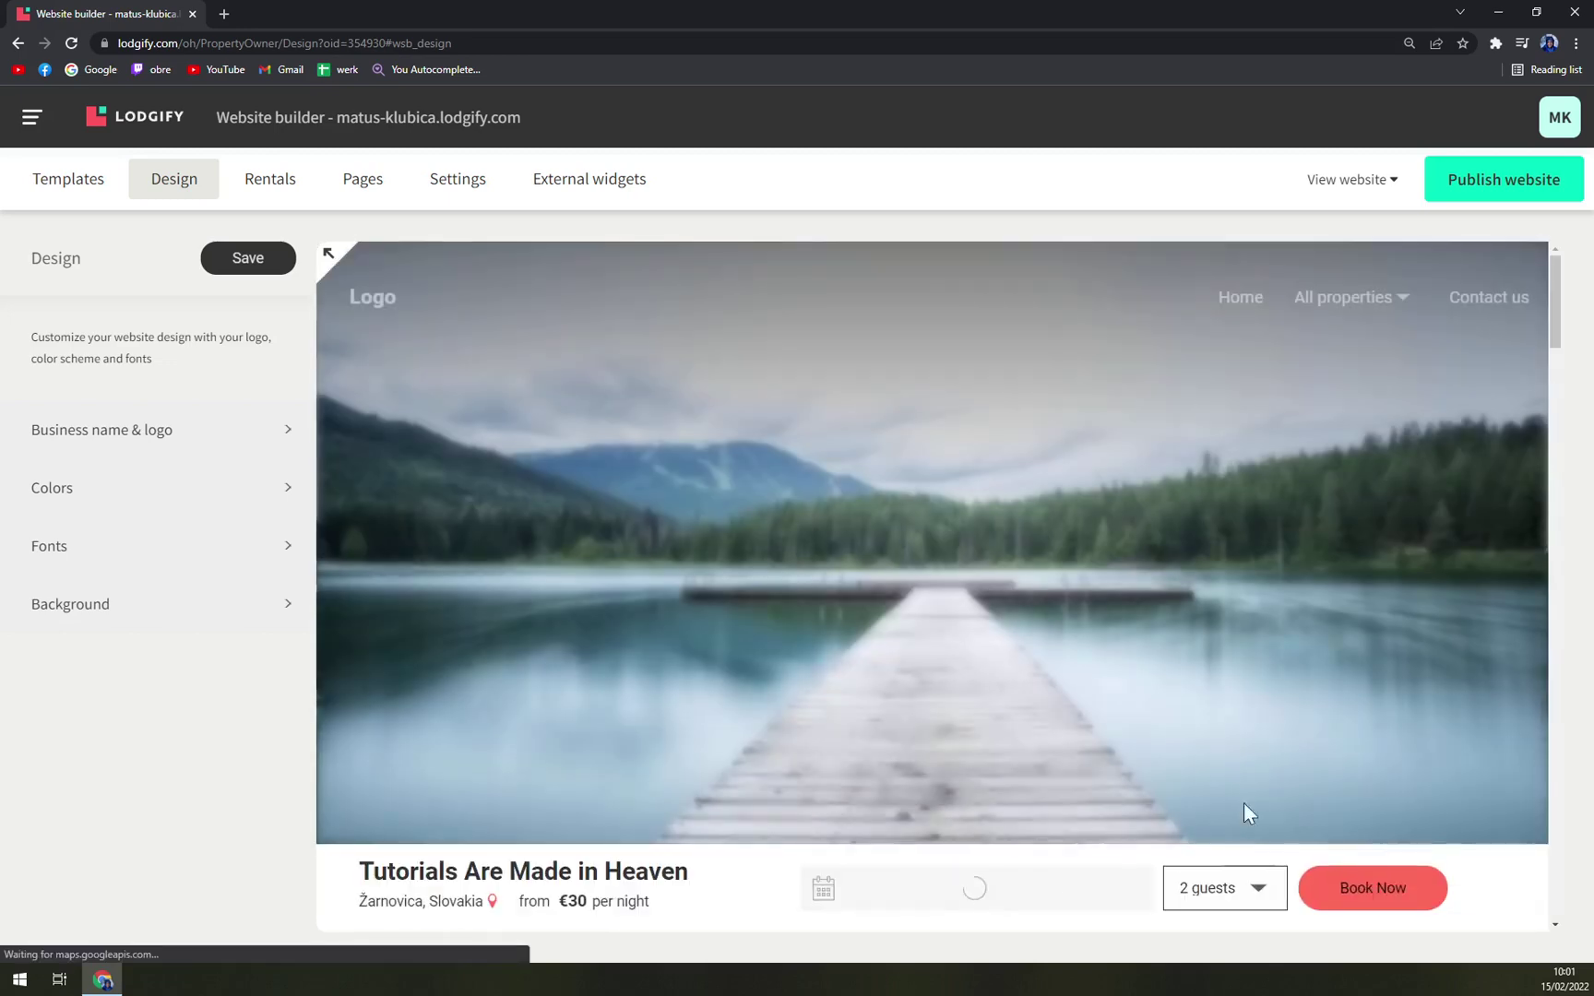
pyautogui.scroll(-10, 1231, 827)
pyautogui.scroll(-9, 909, 630)
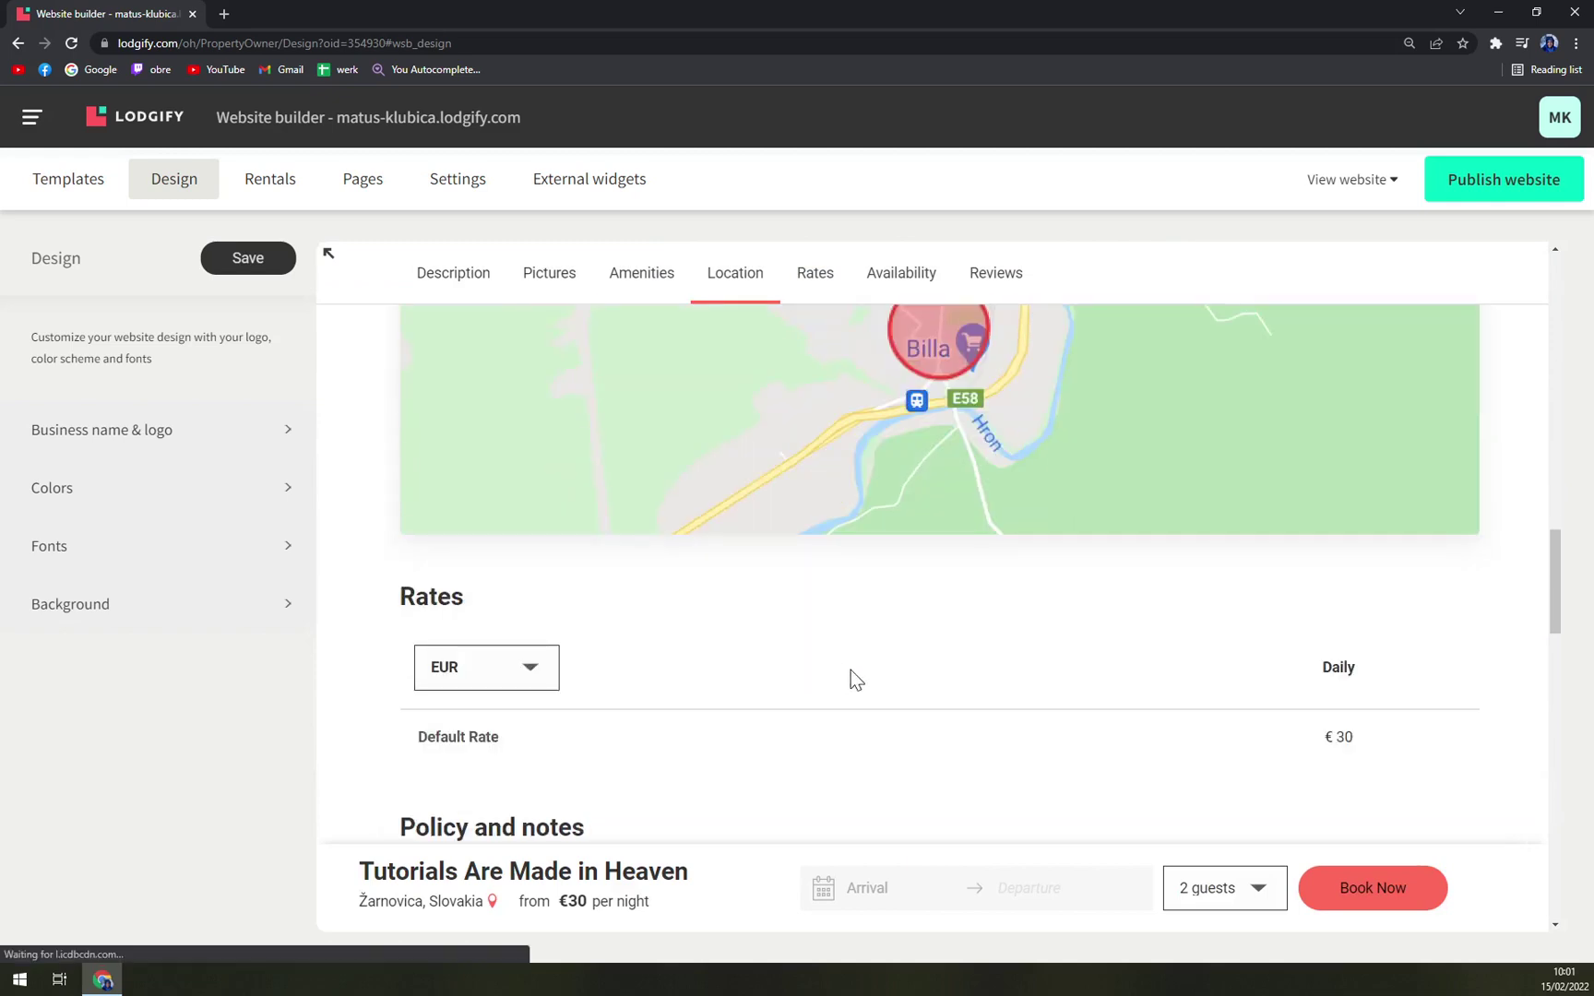
pyautogui.scroll(2, 854, 680)
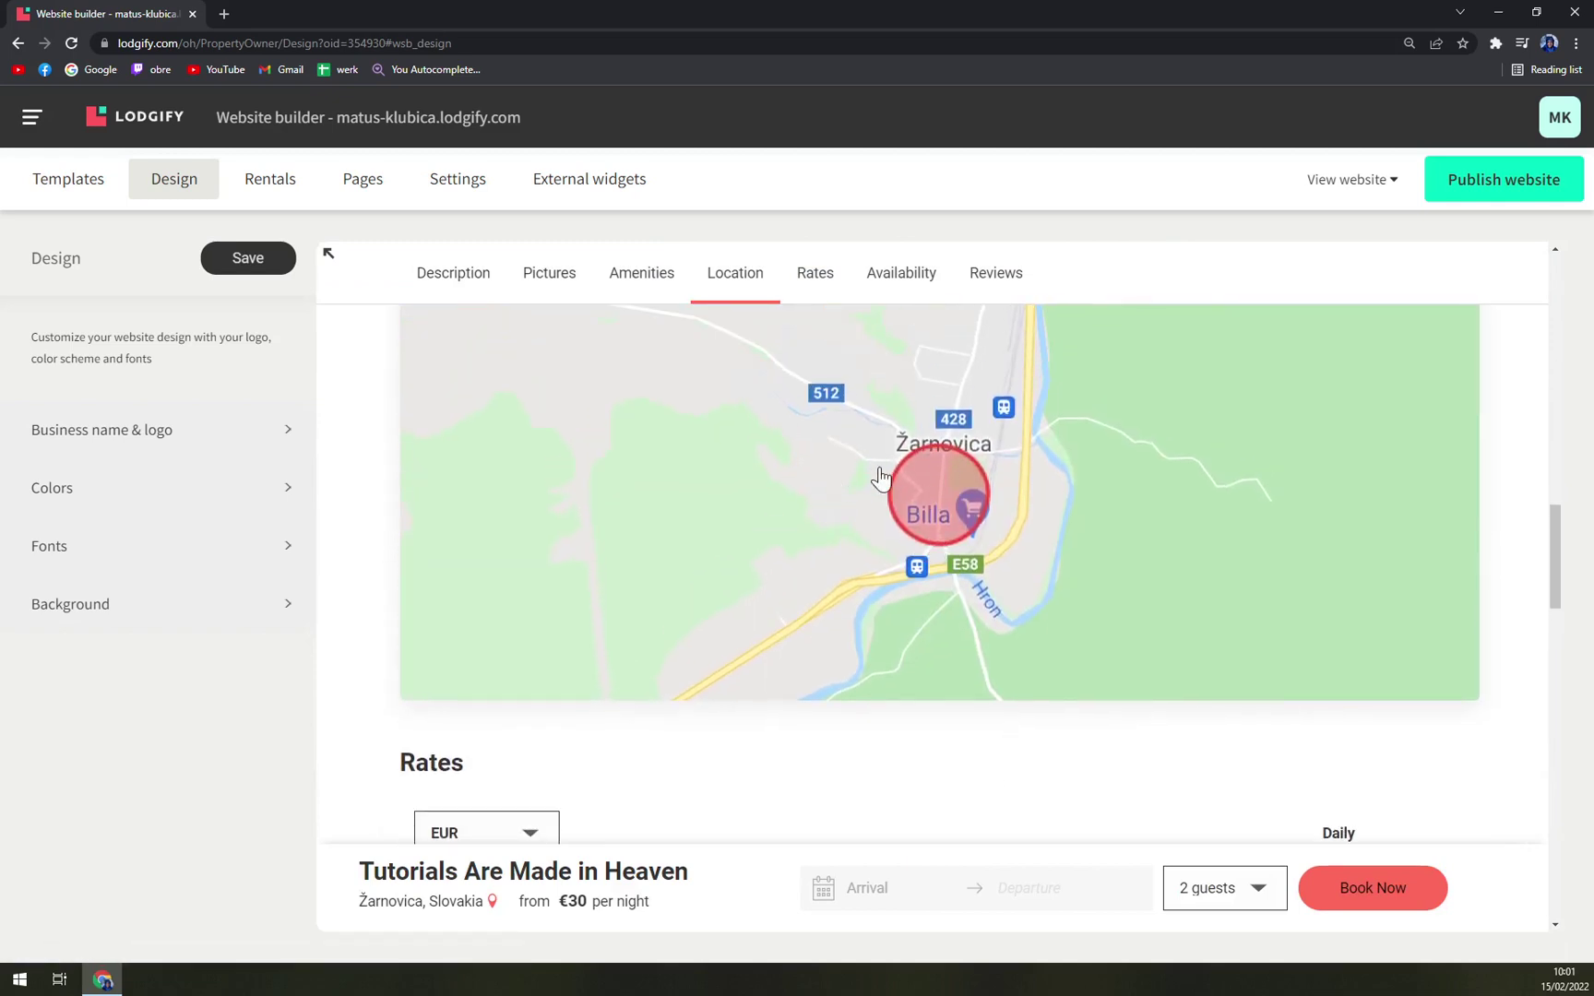
pyautogui.scroll(-7, 1026, 545)
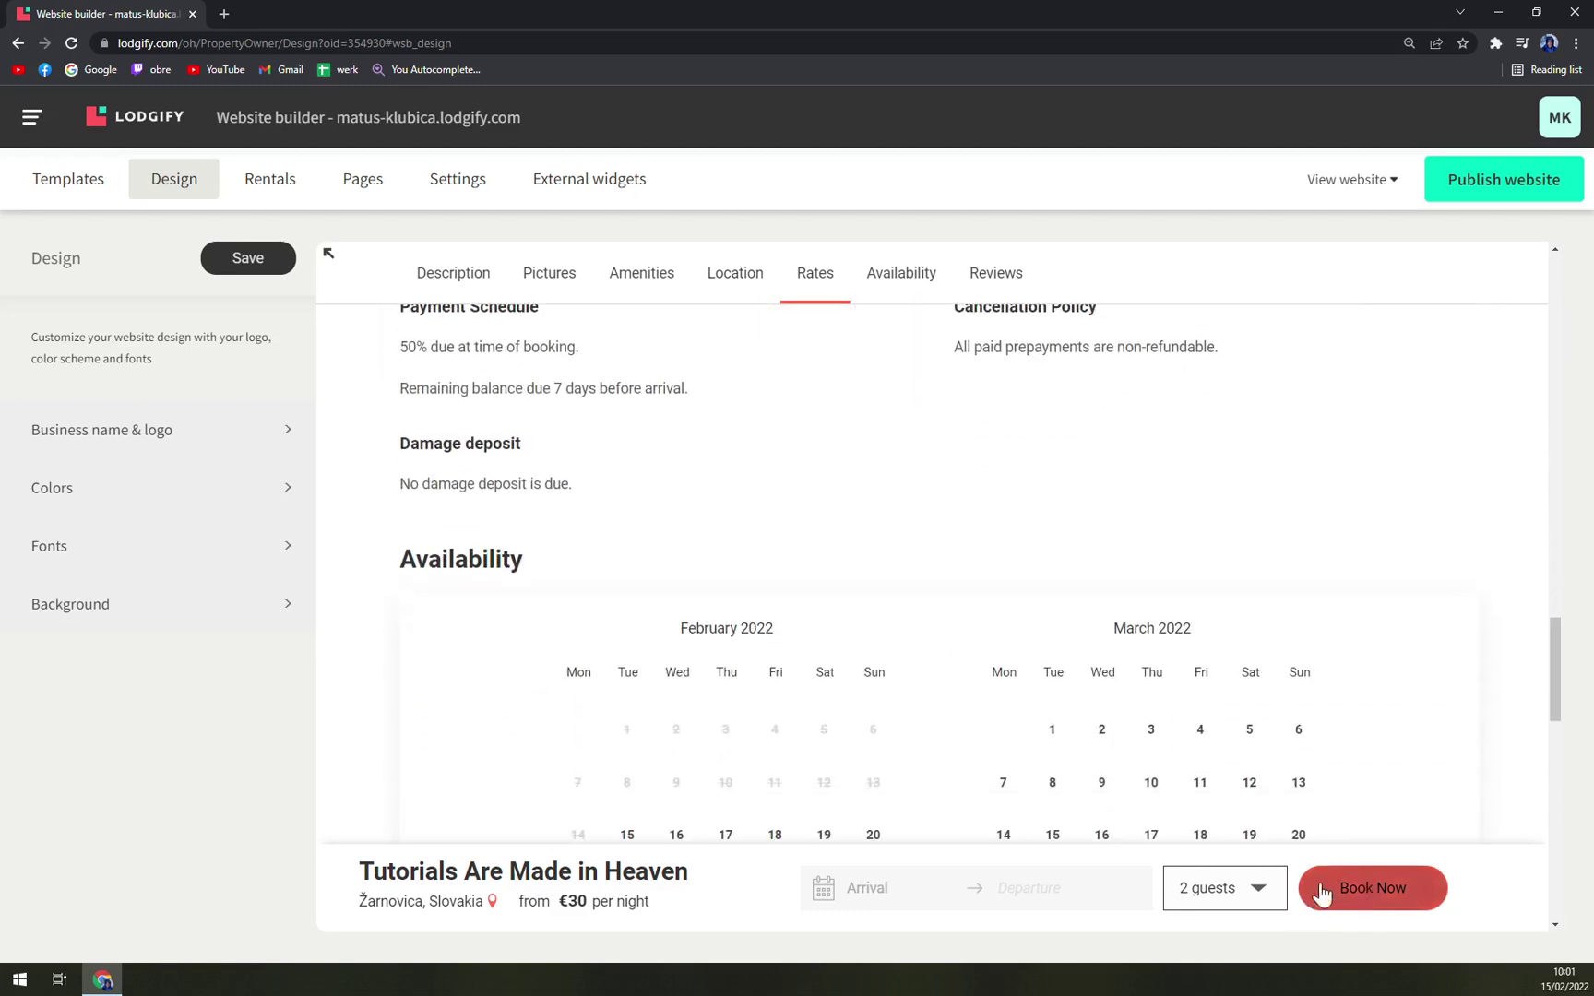
pyautogui.scroll(10, 1008, 606)
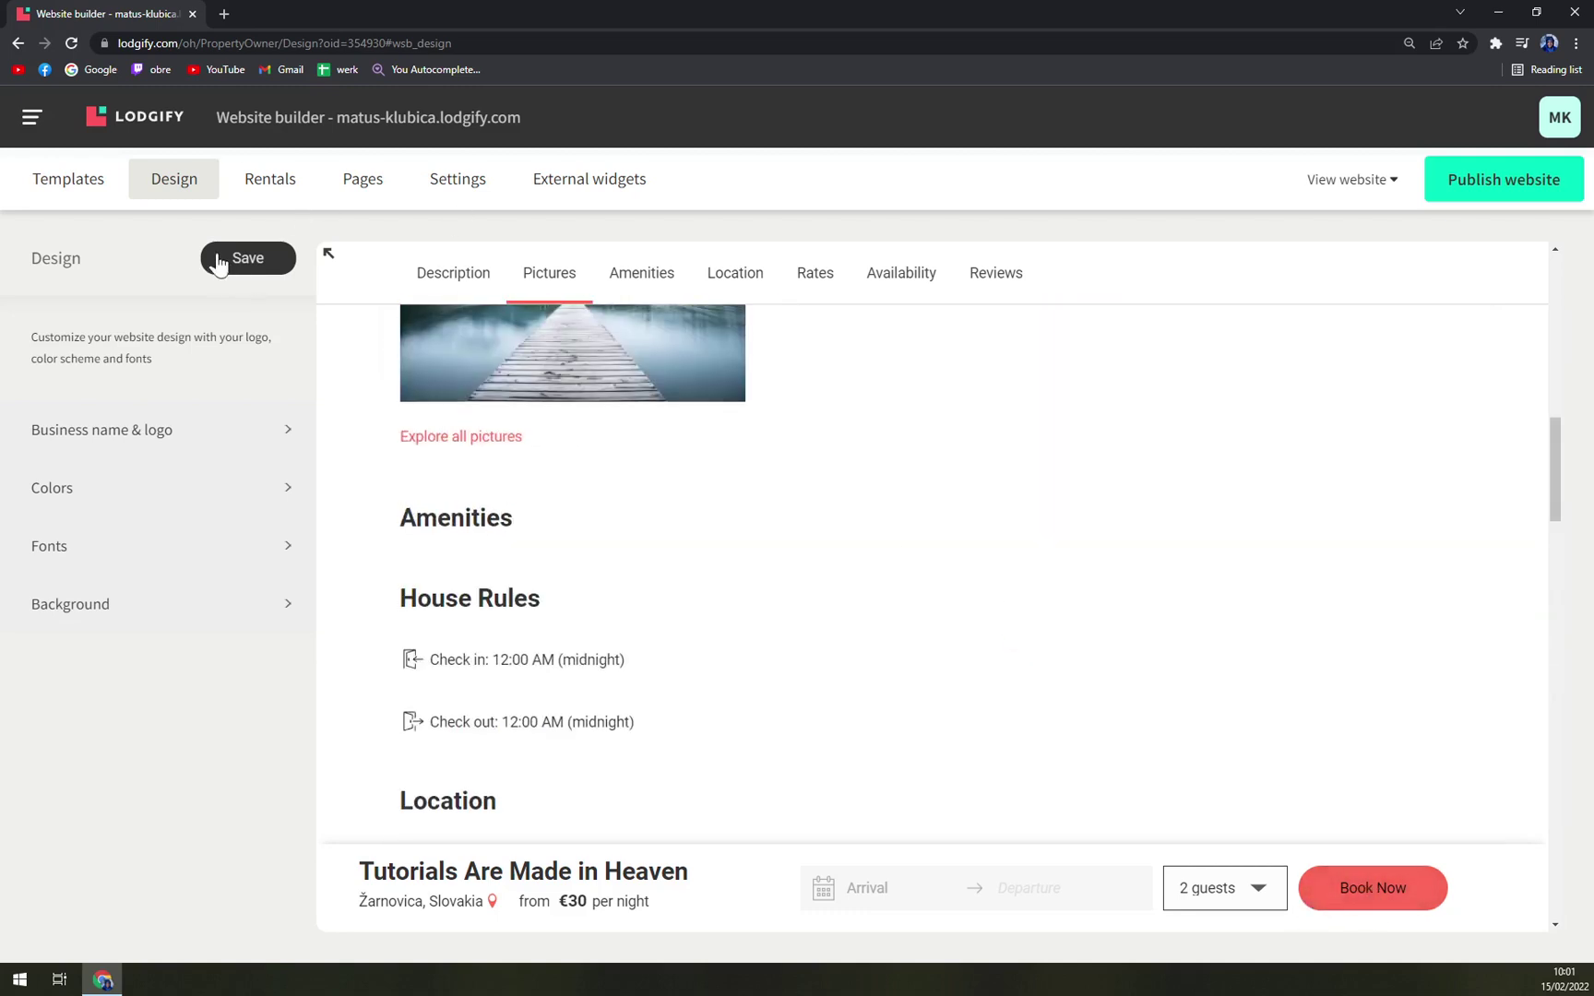
# Browse the website templates, then show Tutorials Are Made in Heaven under Rentals.
pyautogui.click(111, 175)
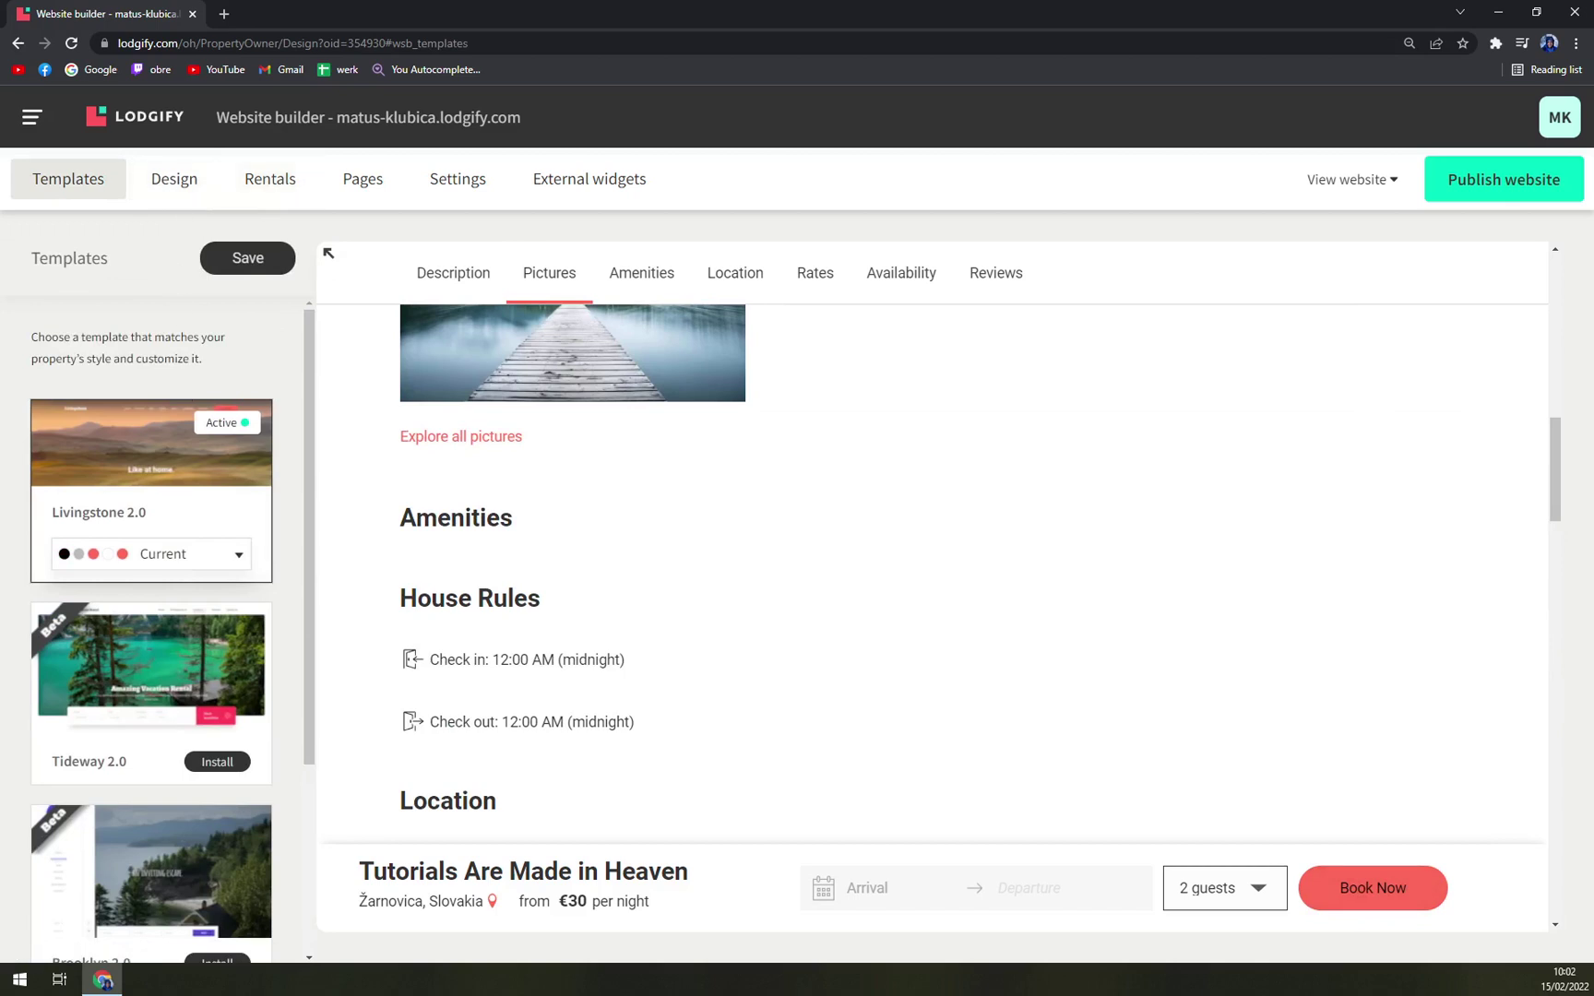
pyautogui.scroll(-3, 152, 498)
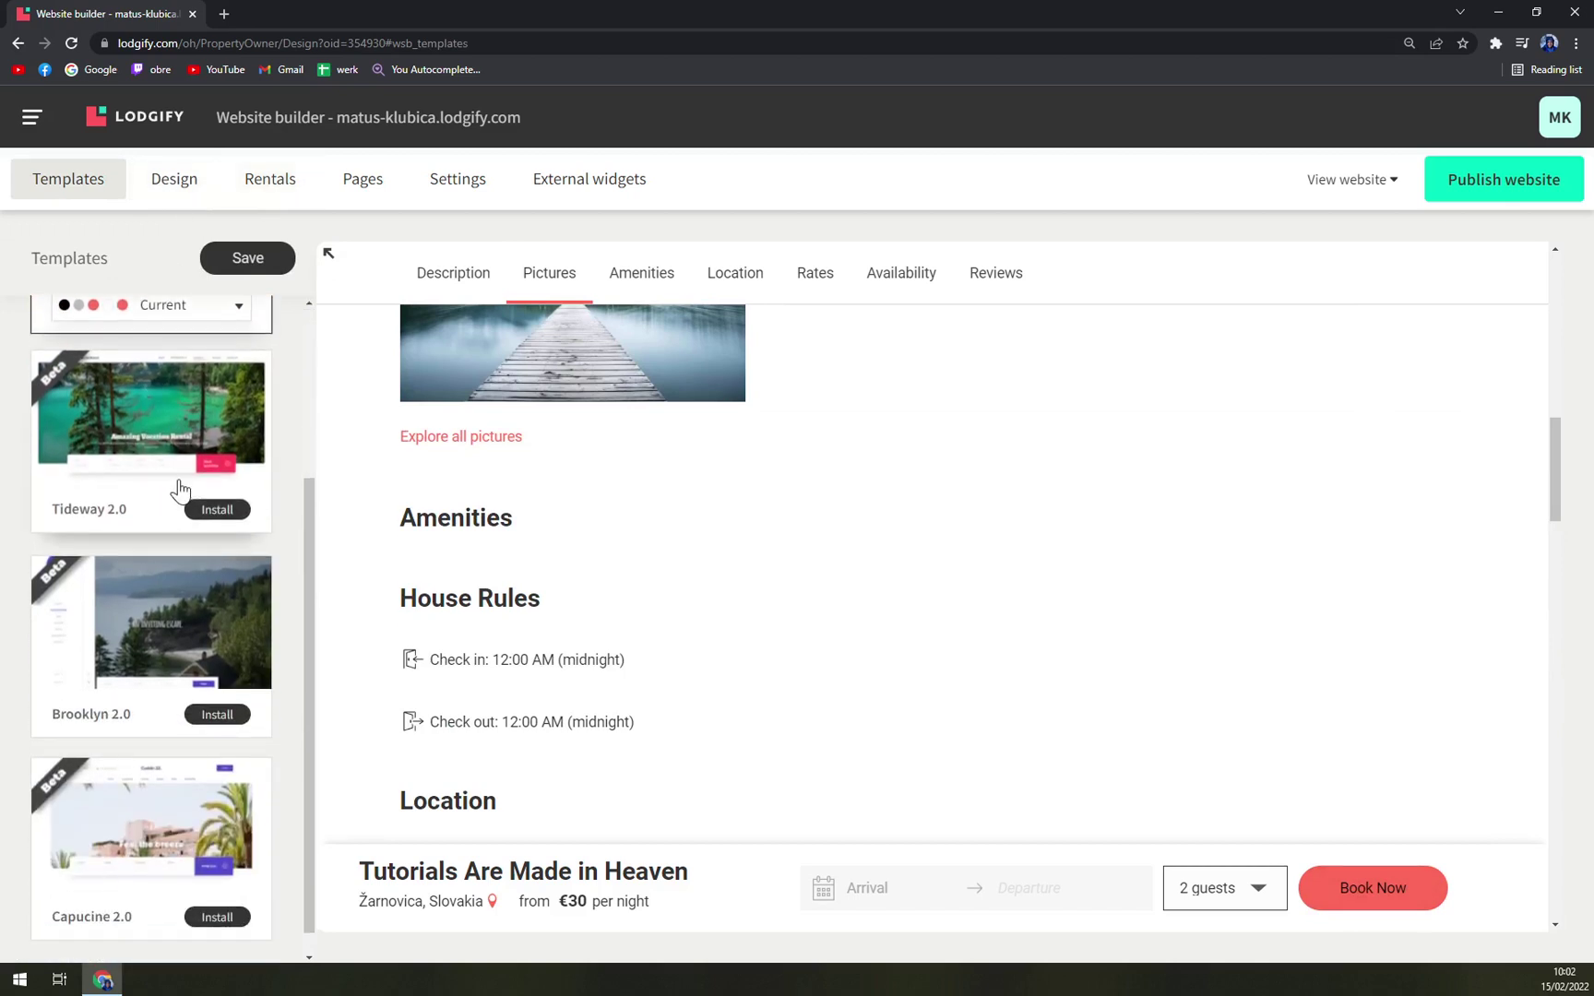
pyautogui.scroll(-1, 191, 489)
pyautogui.scroll(4, 206, 701)
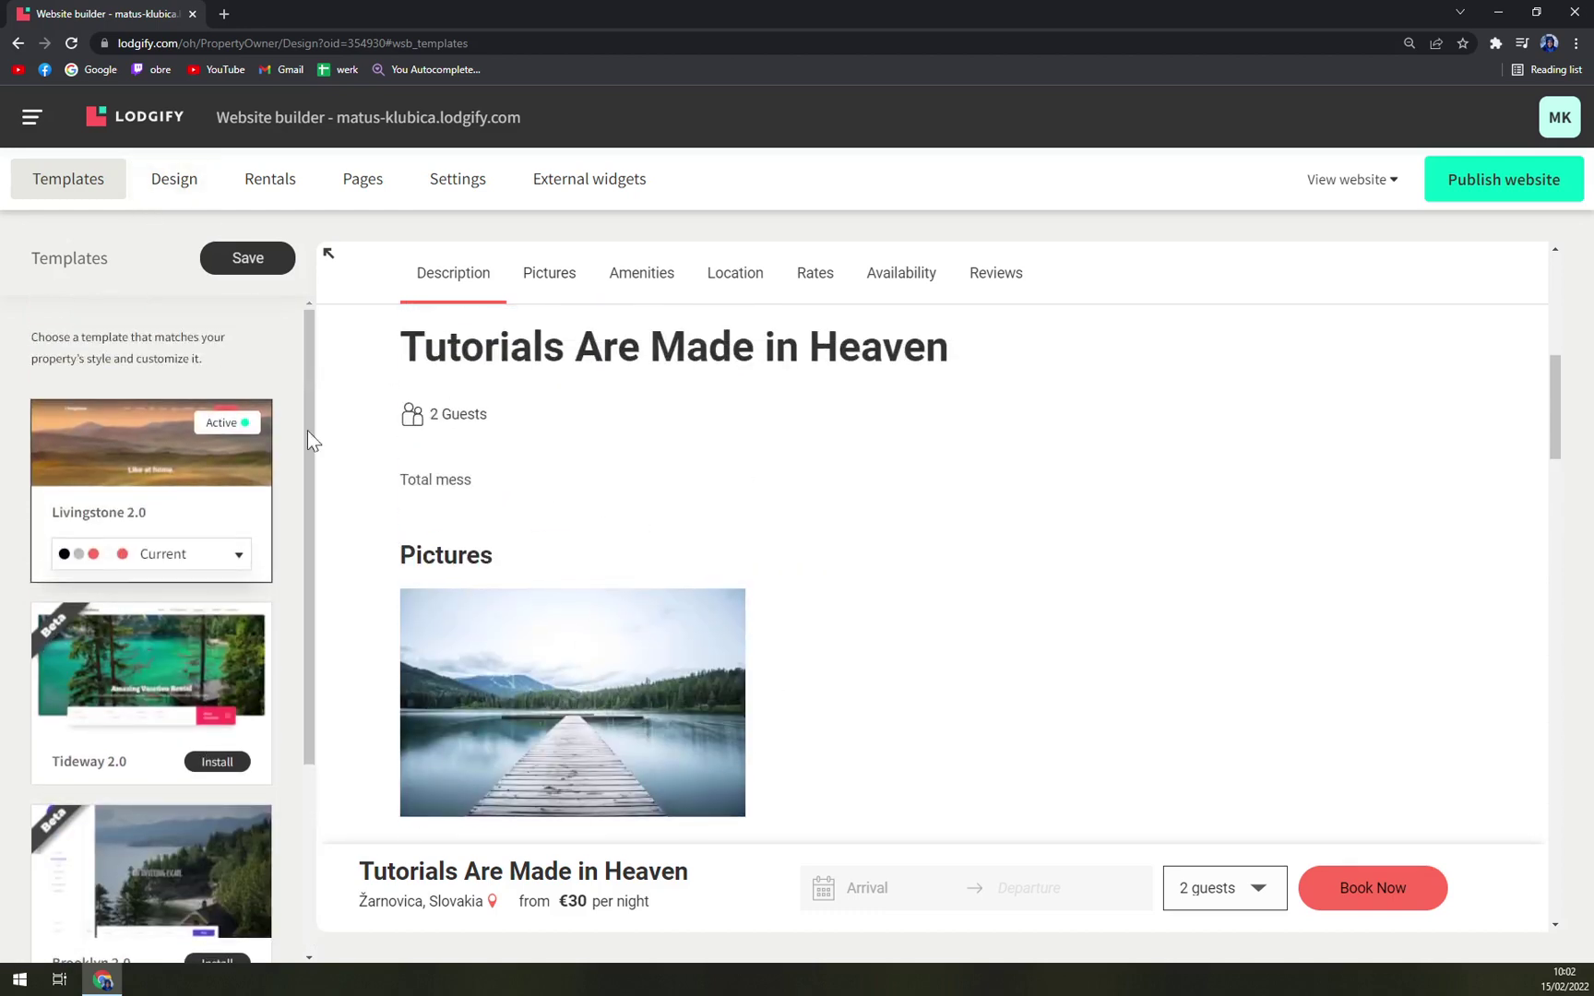
pyautogui.click(312, 179)
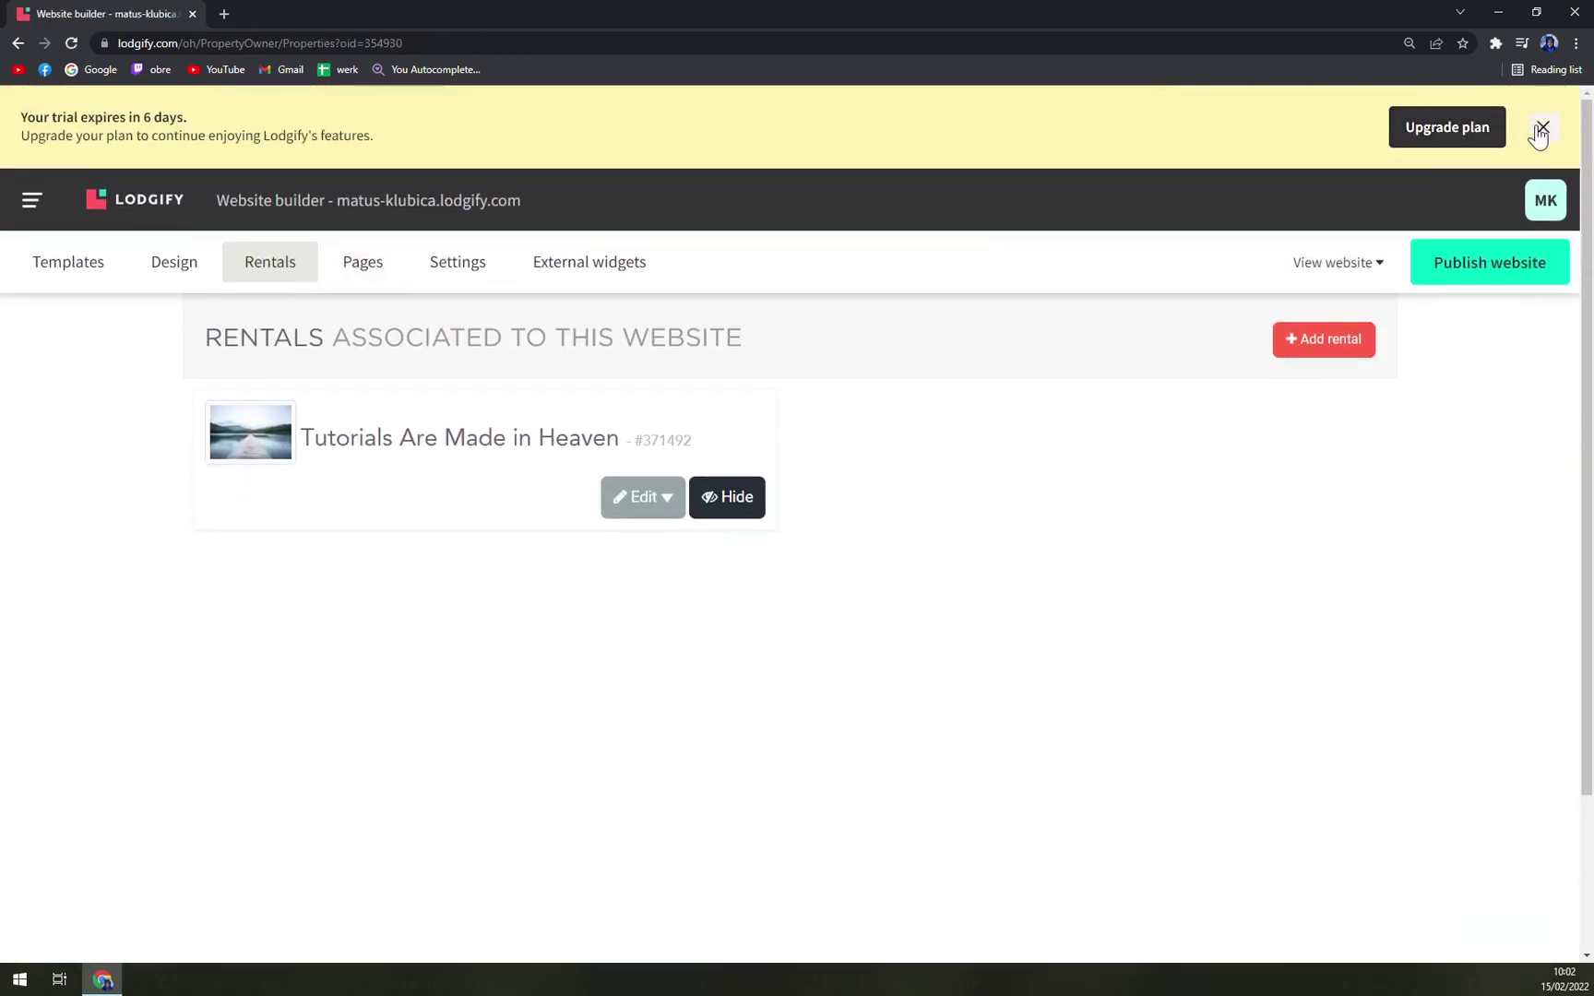
# Close the trial reminder, view Pages and Settings, then return to Design.
pyautogui.click(1541, 129)
pyautogui.click(348, 183)
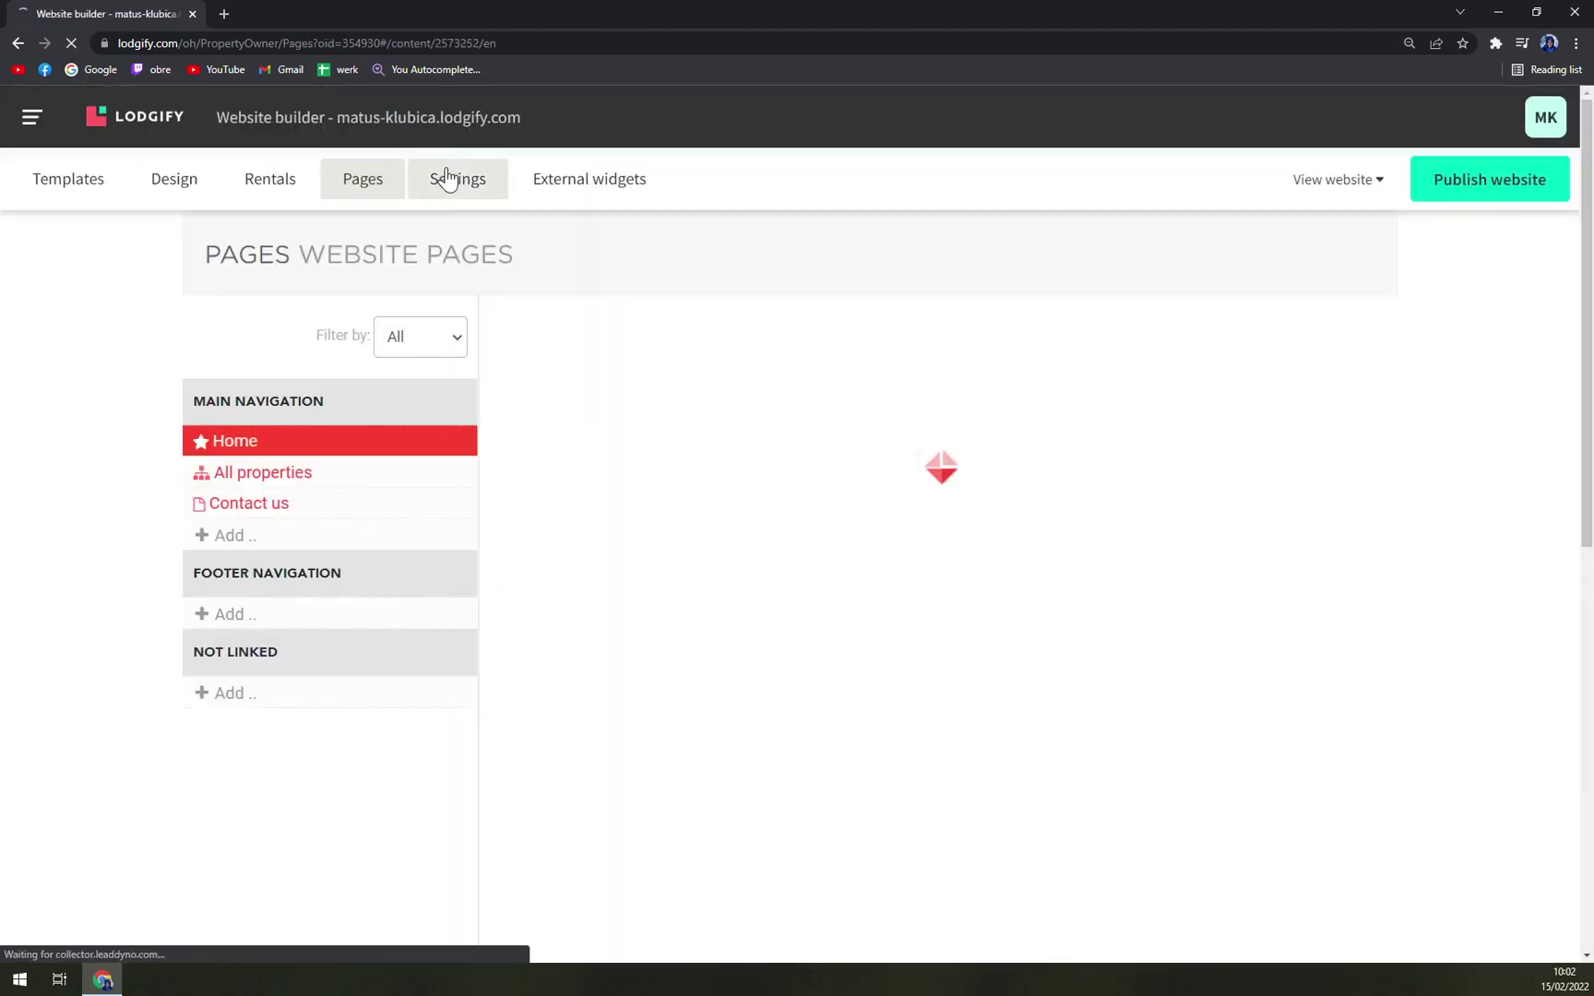
pyautogui.click(447, 179)
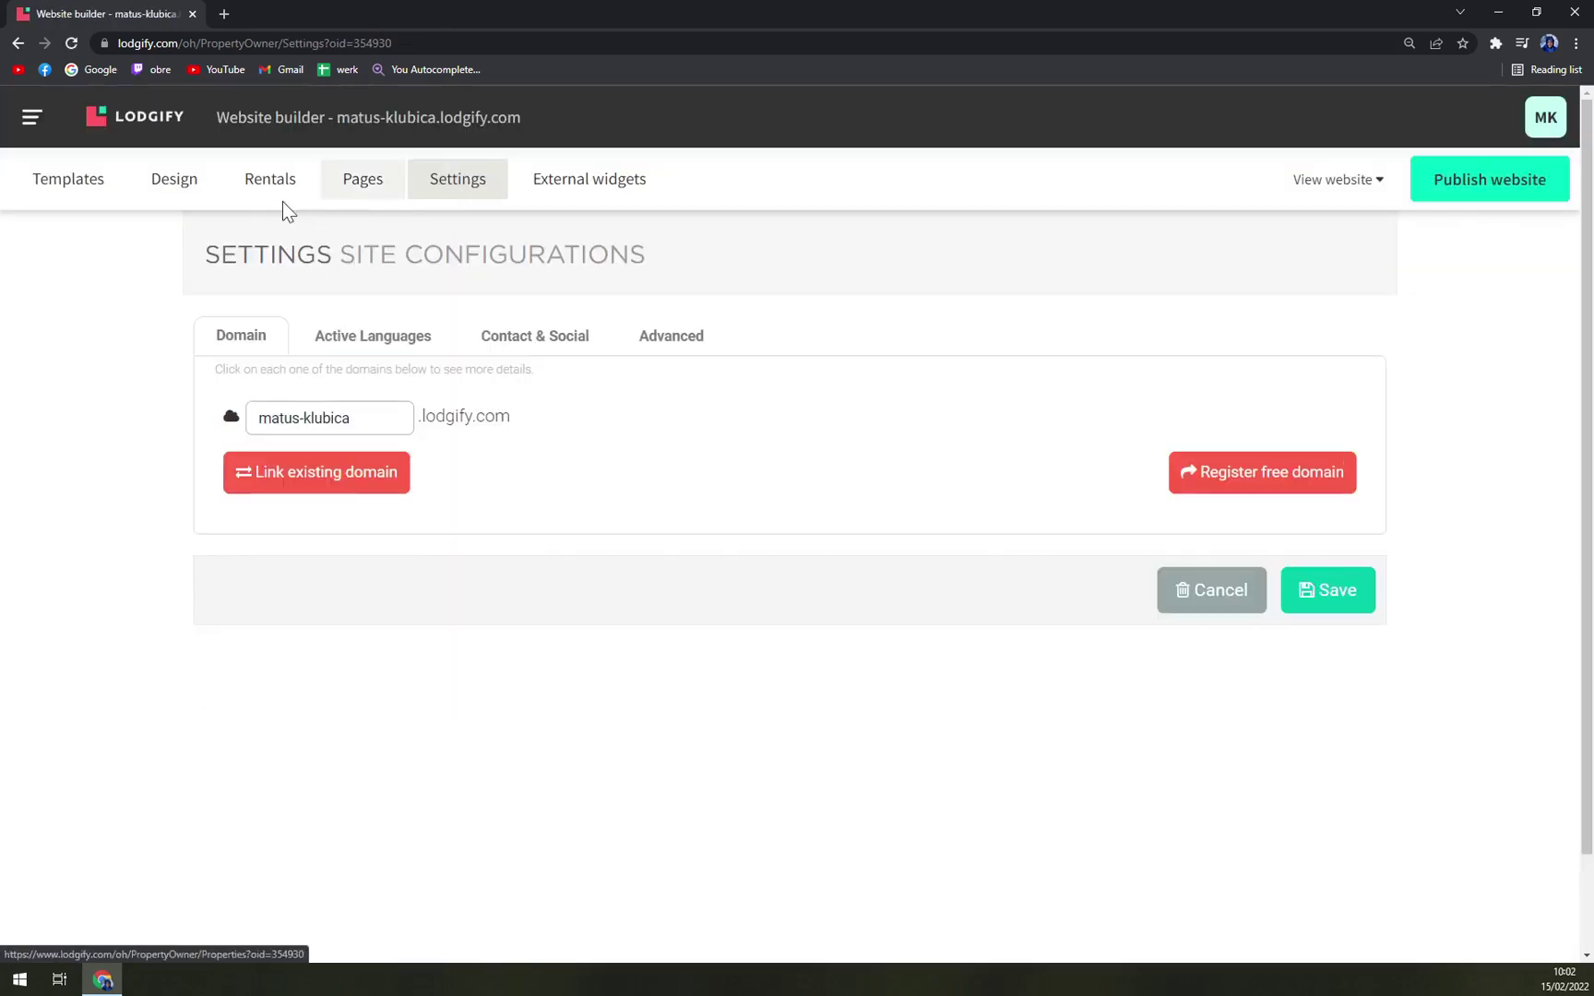
pyautogui.click(188, 188)
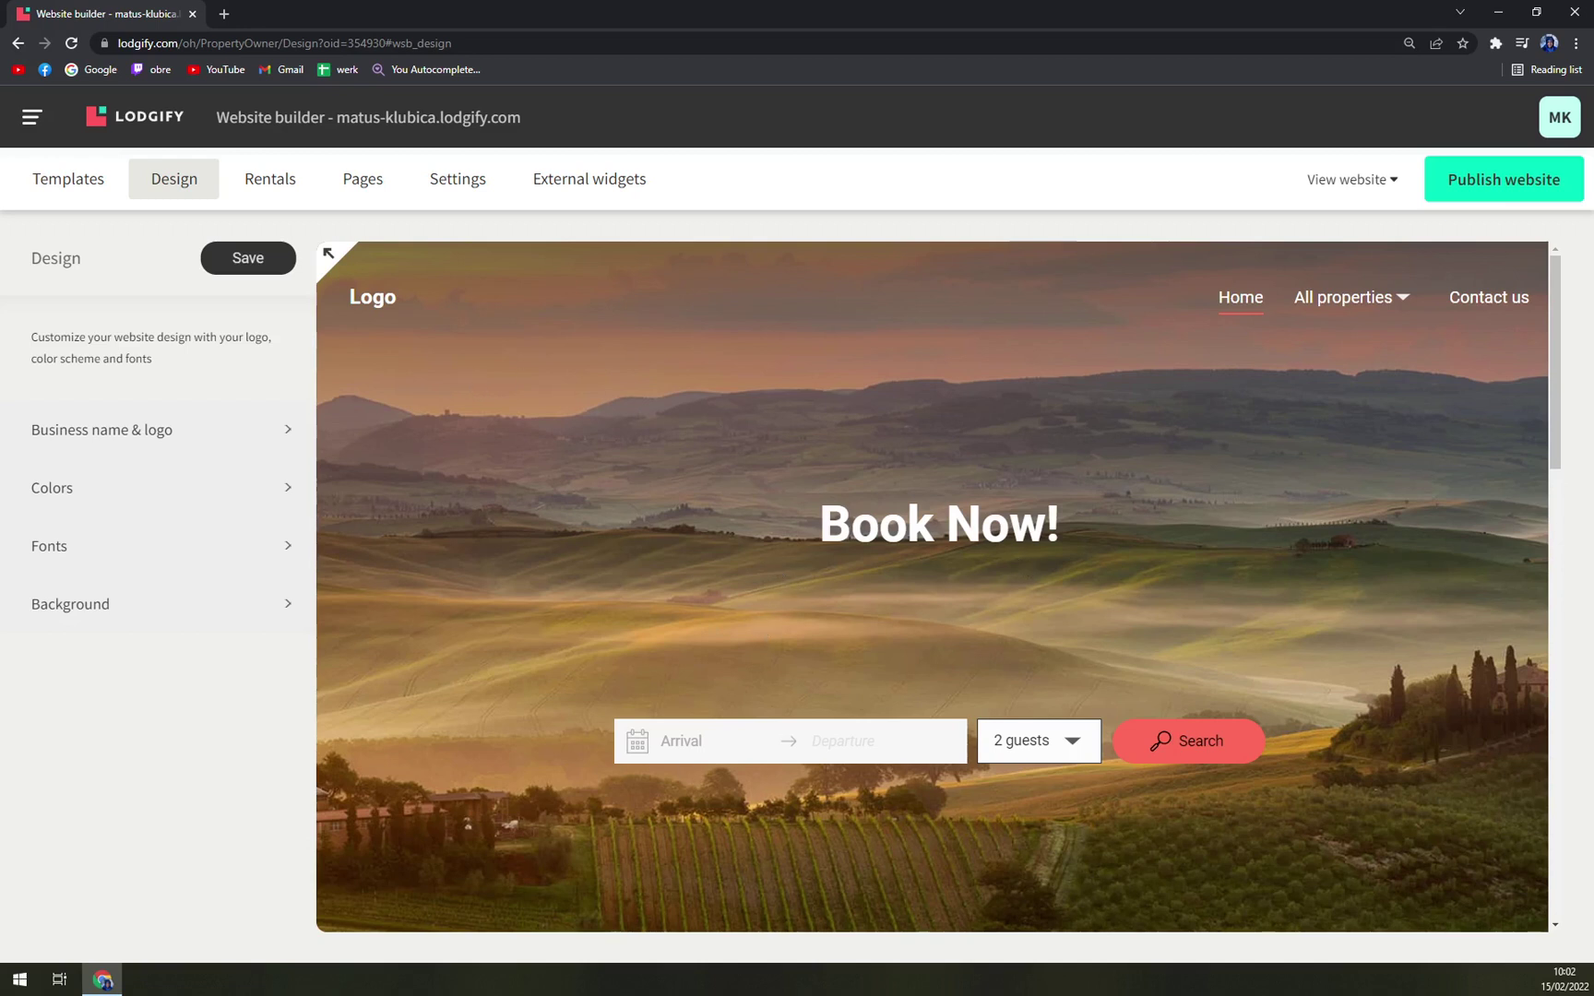
pyautogui.scroll(-5, 1054, 514)
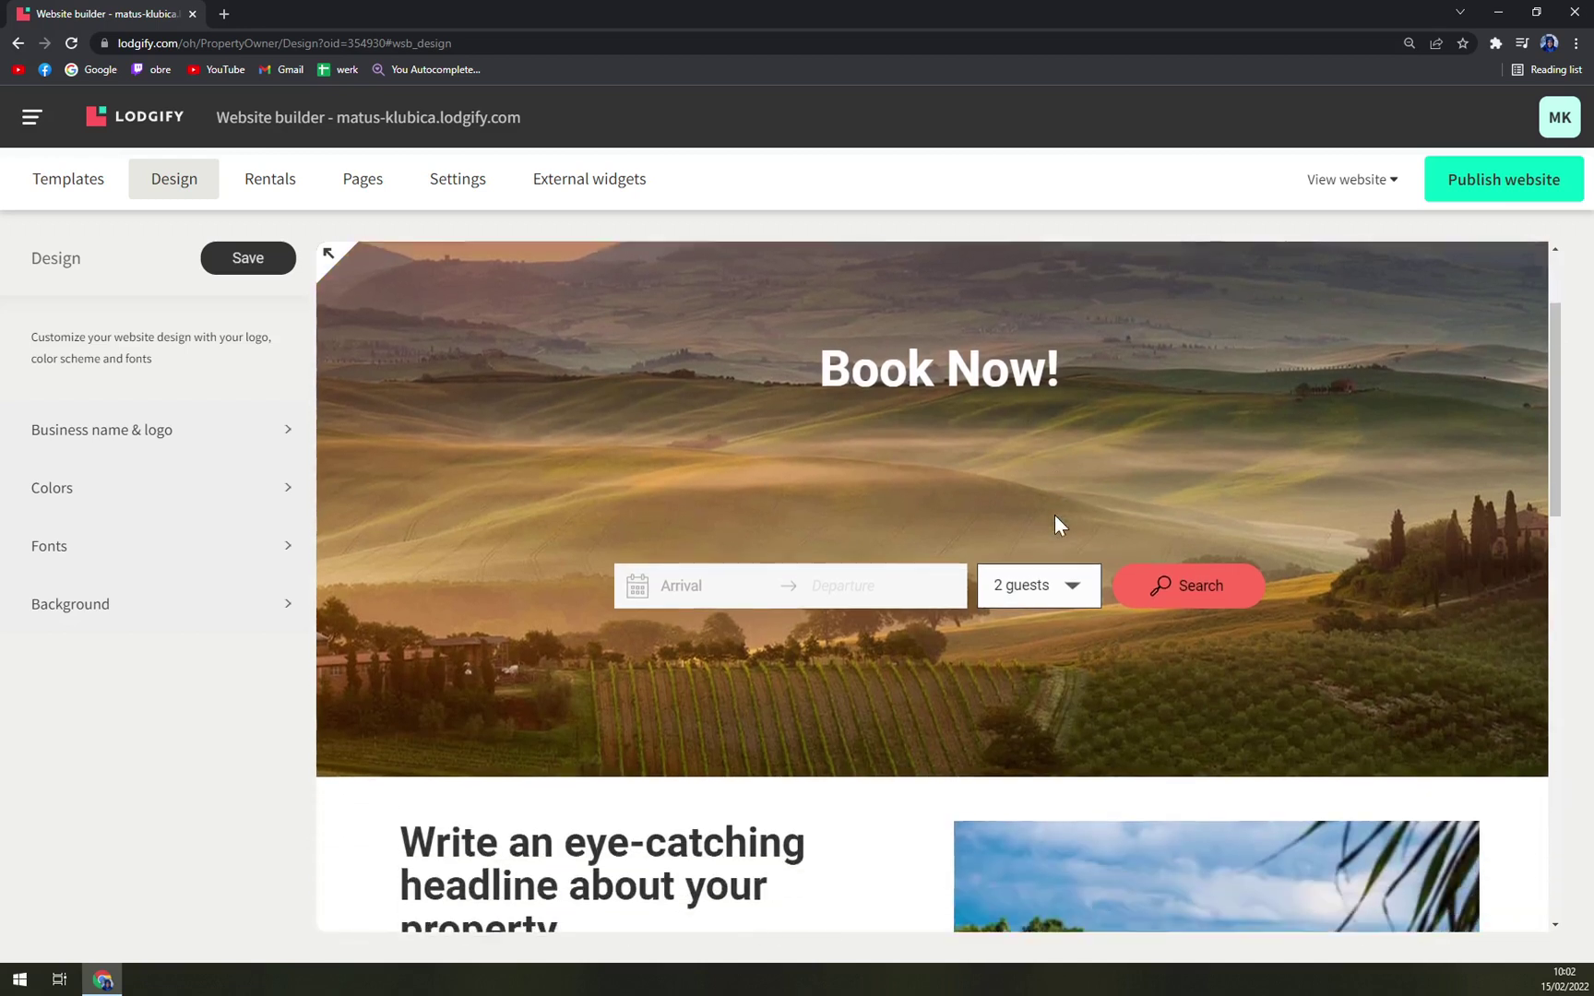
pyautogui.scroll(-2, 1055, 503)
pyautogui.scroll(6, 1054, 503)
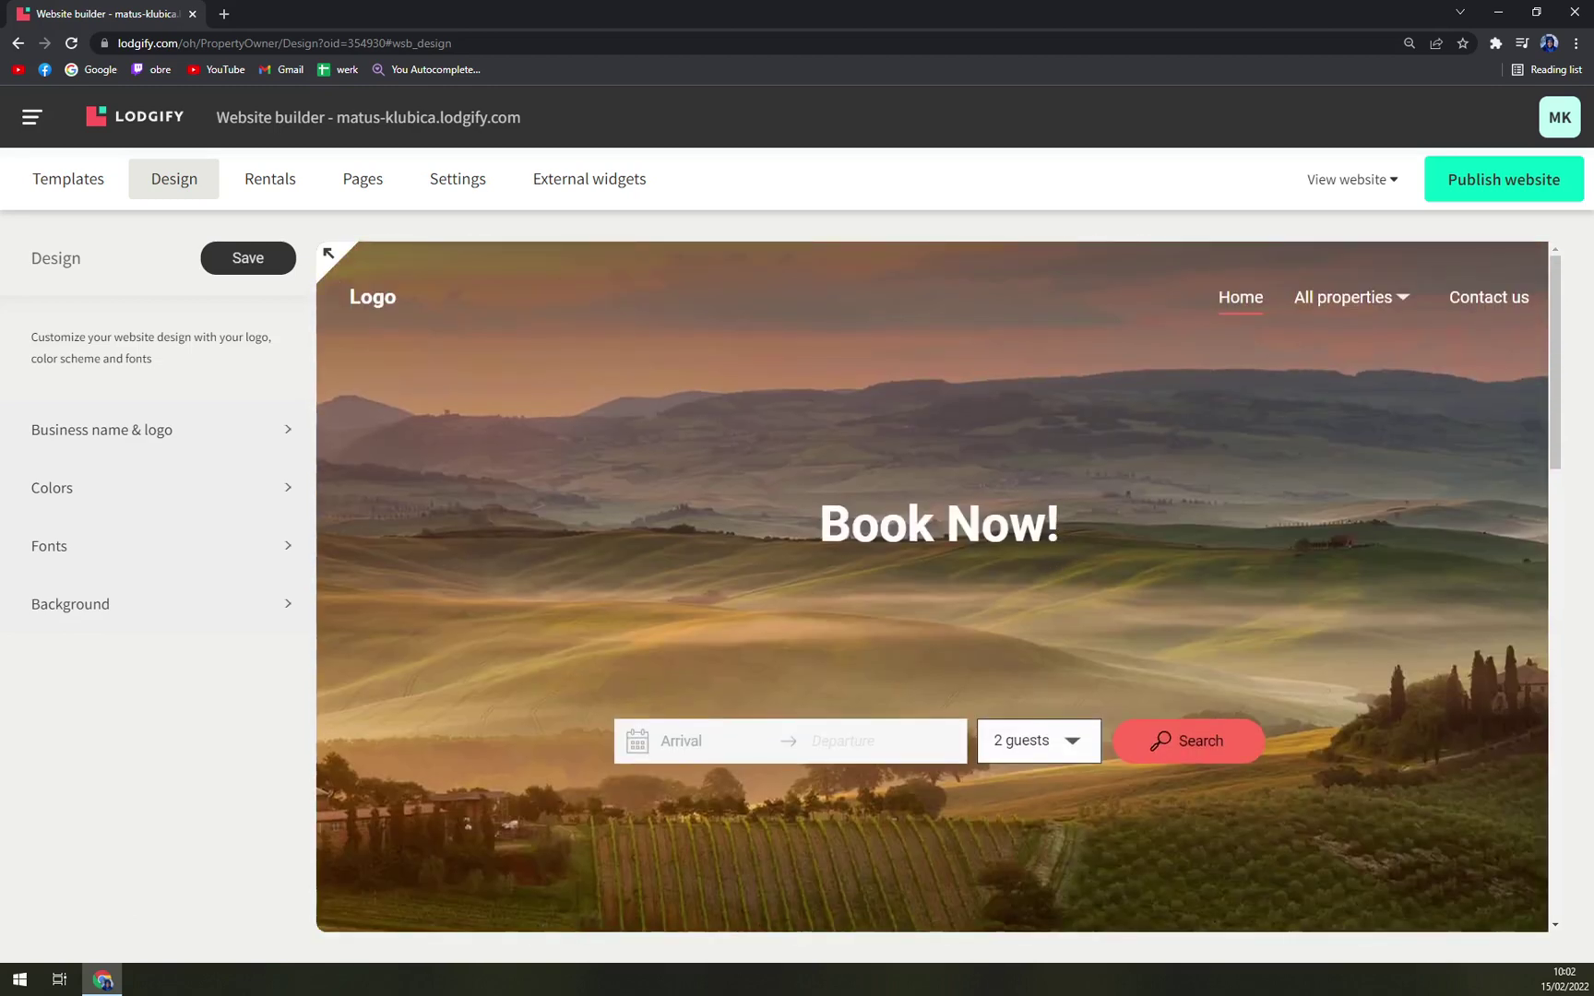